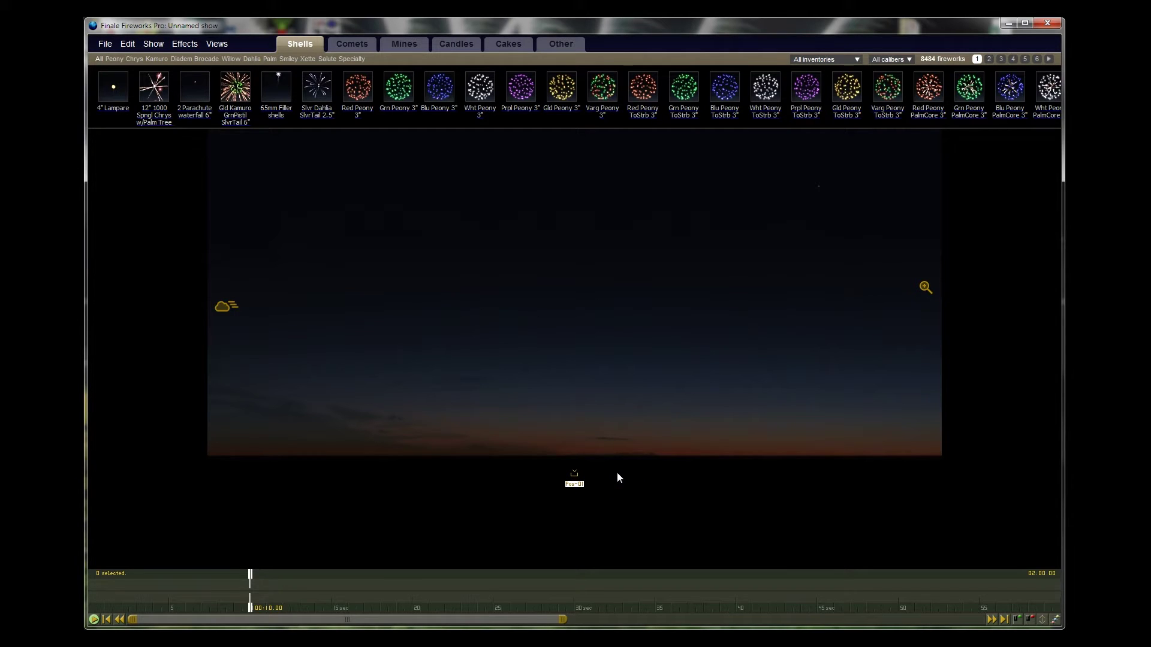
Step: Rename Pos-01 to Centre-01, save it, and add another launch position
{"action": "double_click", "coordinate": [576, 488]}
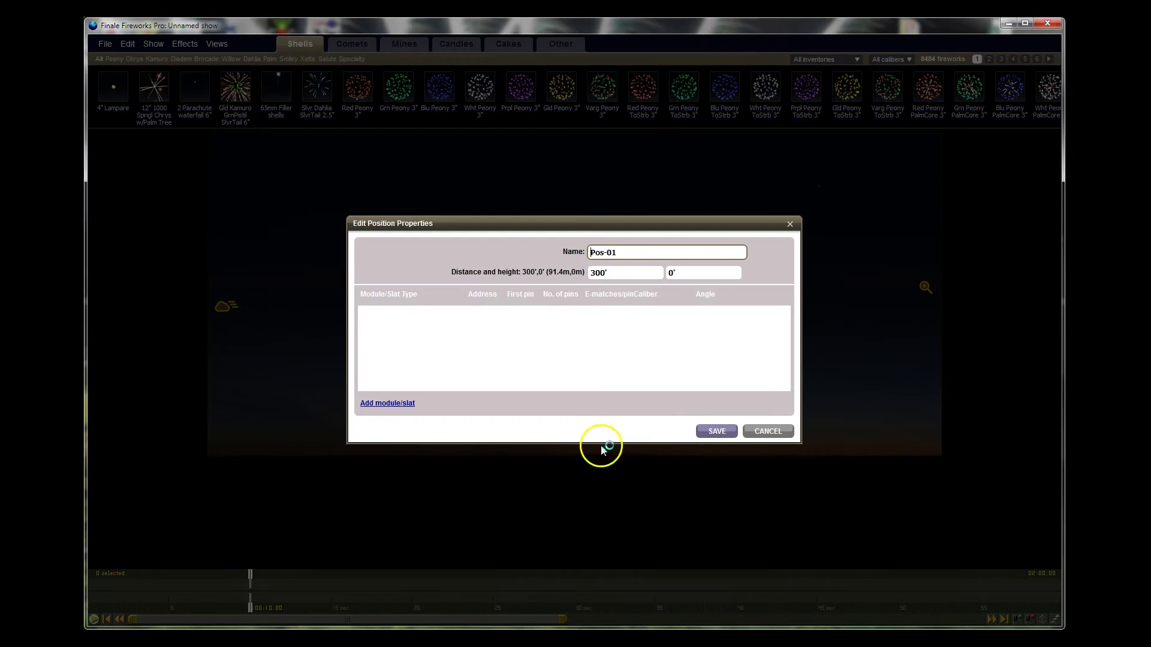
{"action": "left_click_drag", "start_coordinate": [603, 252], "coordinate": [577, 254]}
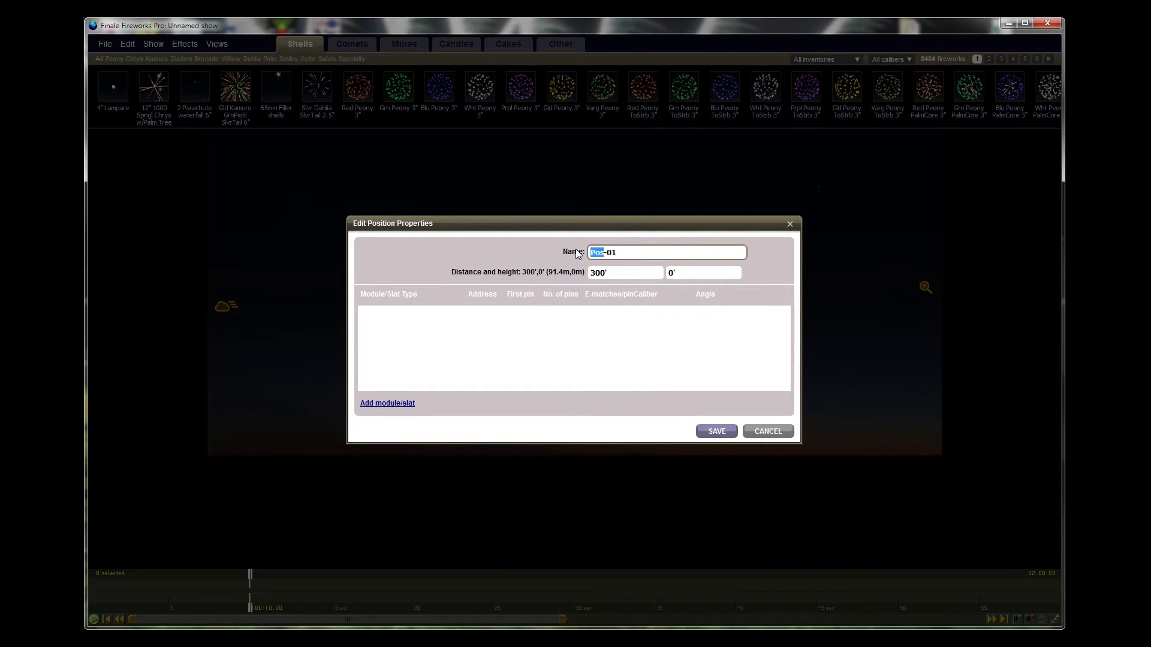
{"action": "type", "text": "Centre"}
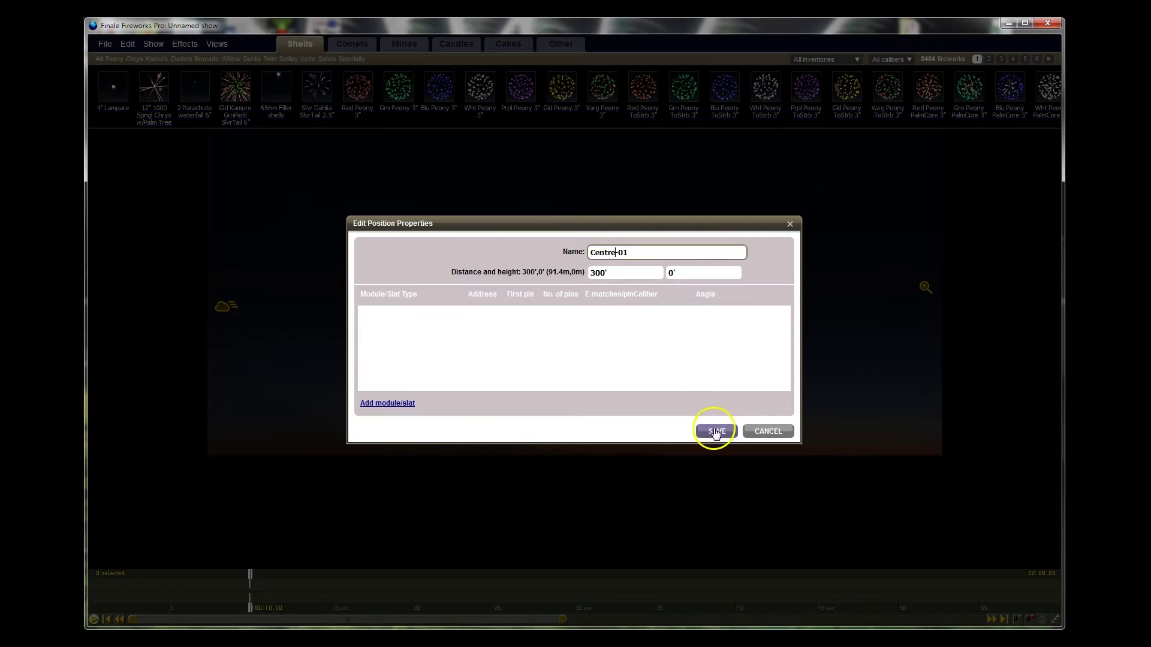
{"action": "left_click", "coordinate": [717, 431]}
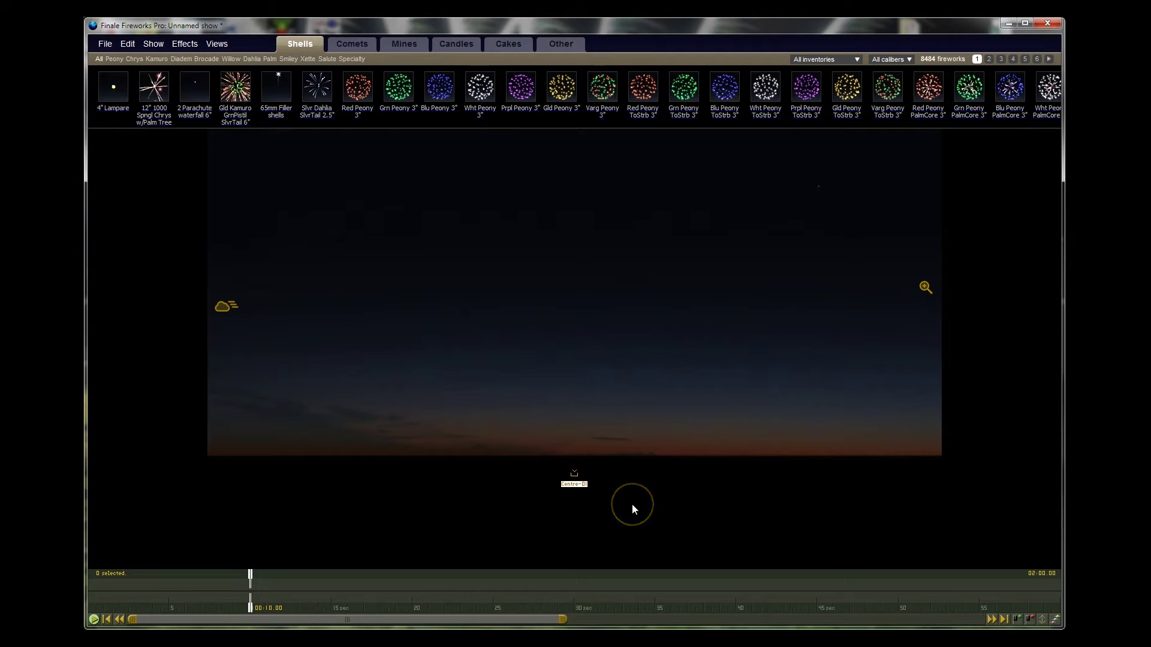
{"action": "key", "text": "ctrl+p"}
{"action": "key", "text": "ctrl+p"}
{"action": "key", "text": "ctrl+p"}
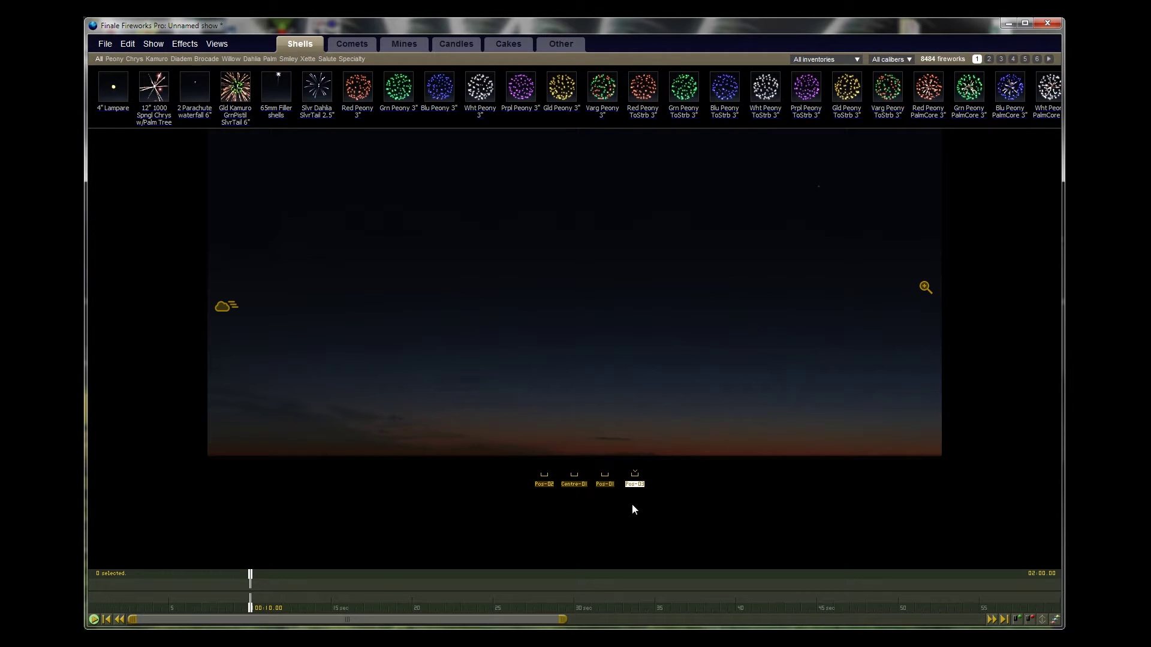
Step: Move Pos-02 left and Pos-03 right of Centre-01, and lower the sky height
{"action": "left_click_drag", "start_coordinate": [546, 492], "coordinate": [460, 485]}
{"action": "left_click", "coordinate": [649, 485]}
{"action": "mouse_move", "coordinate": [649, 485]}
{"action": "left_mouse_down"}
{"action": "mouse_move", "coordinate": [637, 484]}
{"action": "mouse_move", "coordinate": [698, 488]}
{"action": "left_mouse_up"}
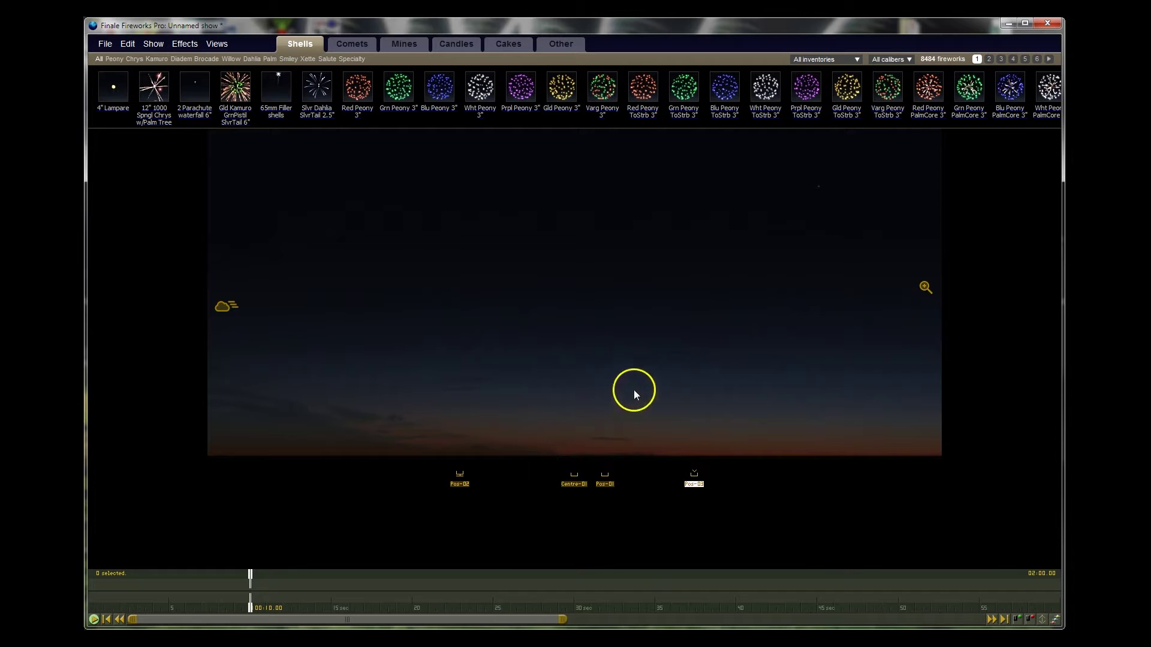
{"action": "mouse_move", "coordinate": [926, 291]}
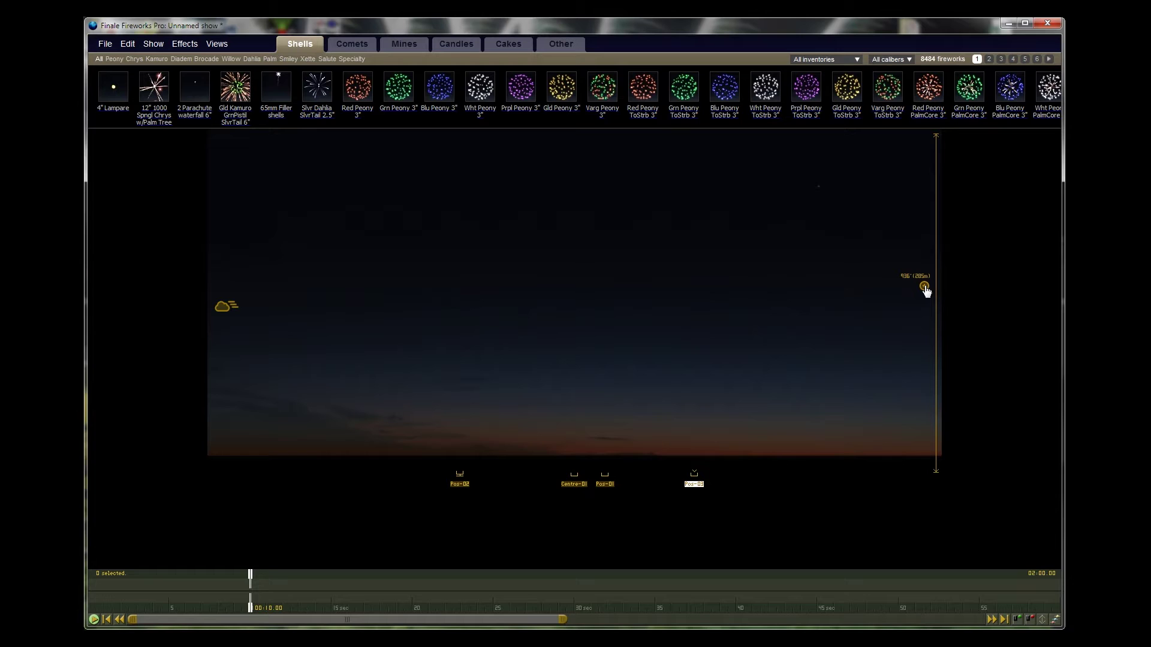
{"action": "left_click_drag", "start_coordinate": [927, 291], "coordinate": [927, 391]}
{"action": "left_click", "coordinate": [882, 425]}
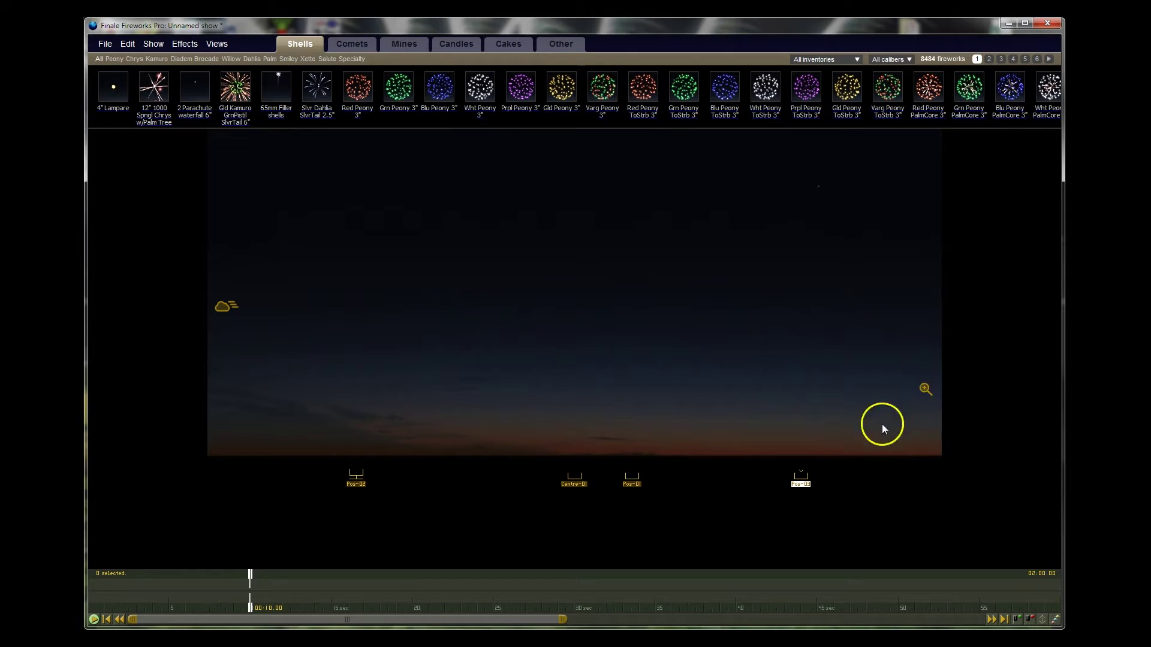
Step: Readjust Pos-03 and Pos-02 closer to Centre-01, then select Pos-02
{"action": "left_click_drag", "start_coordinate": [808, 489], "coordinate": [688, 488]}
{"action": "left_click", "coordinate": [584, 486]}
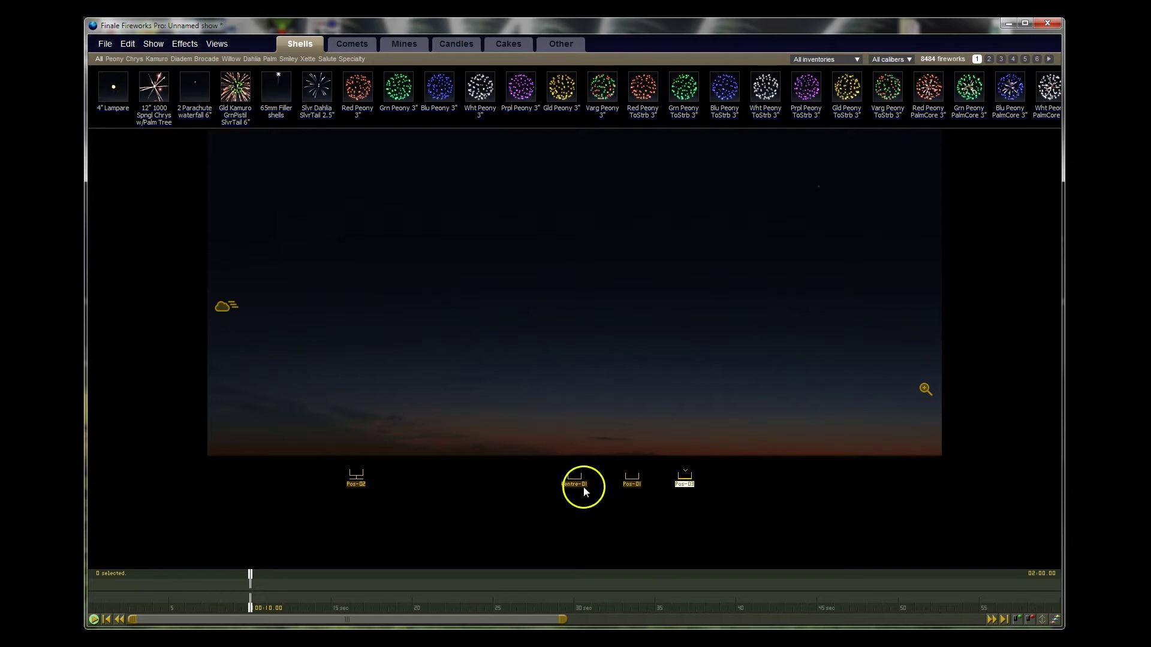
{"action": "mouse_move", "coordinate": [355, 489]}
{"action": "left_mouse_down"}
{"action": "mouse_move", "coordinate": [473, 490]}
{"action": "mouse_move", "coordinate": [459, 492]}
{"action": "left_mouse_up"}
{"action": "left_click_drag", "start_coordinate": [689, 490], "coordinate": [695, 492]}
{"action": "left_click", "coordinate": [652, 523]}
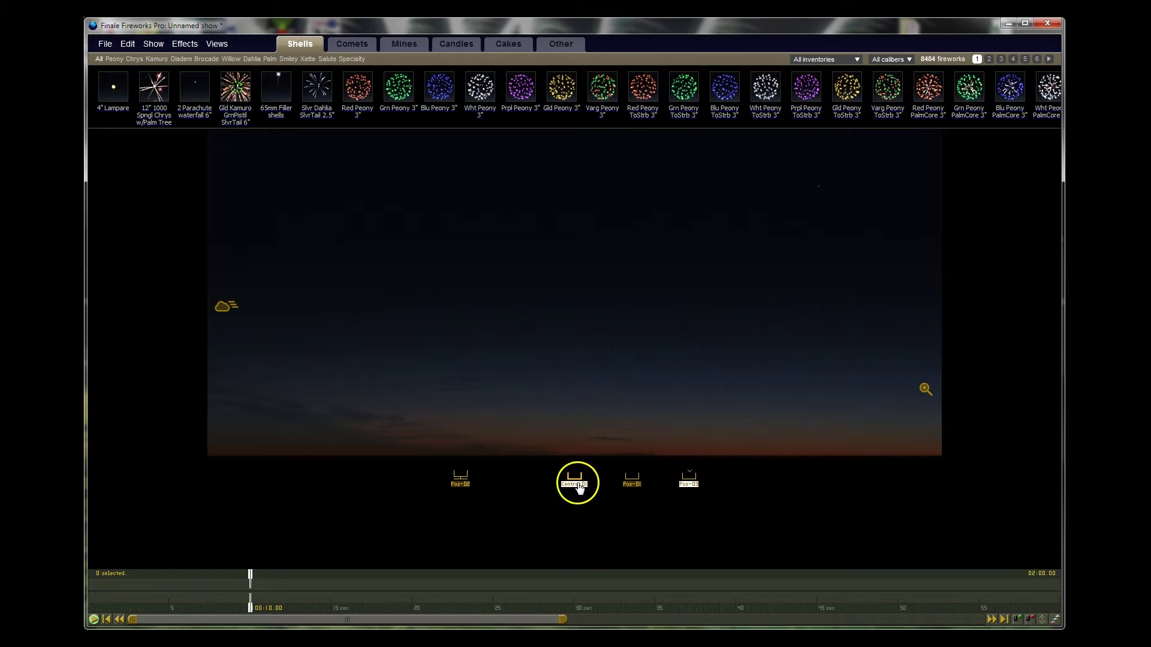
{"action": "left_click", "coordinate": [460, 485]}
Step: Rename Pos-02 to Left-02
{"action": "double_click", "coordinate": [460, 485]}
{"action": "left_click", "coordinate": [593, 307]}
{"action": "left_click", "coordinate": [606, 252]}
{"action": "left_click_drag", "start_coordinate": [599, 252], "coordinate": [577, 252]}
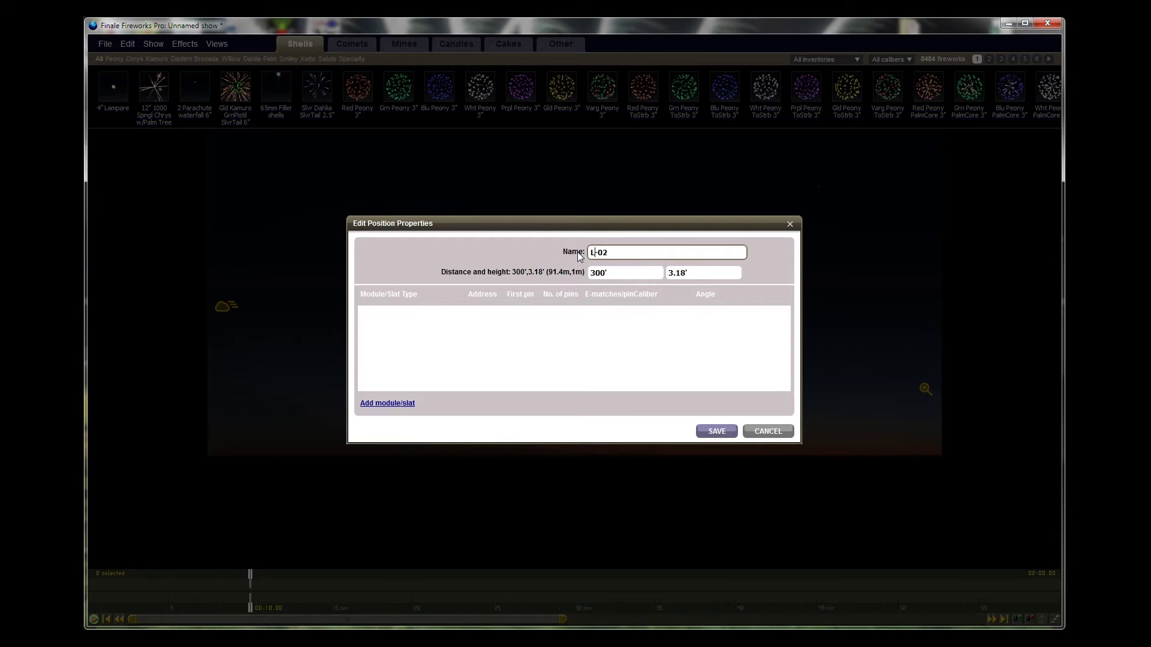
{"action": "left_click", "coordinate": [716, 431]}
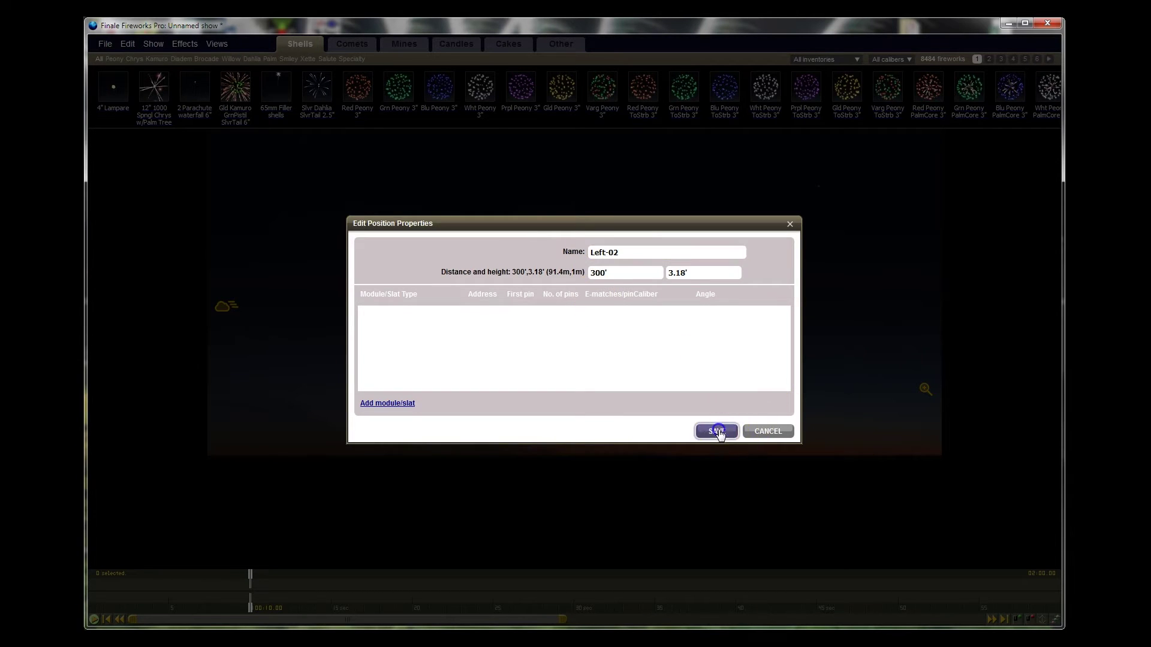
Step: Rename Pos-03 to Right-03
{"action": "double_click", "coordinate": [685, 489]}
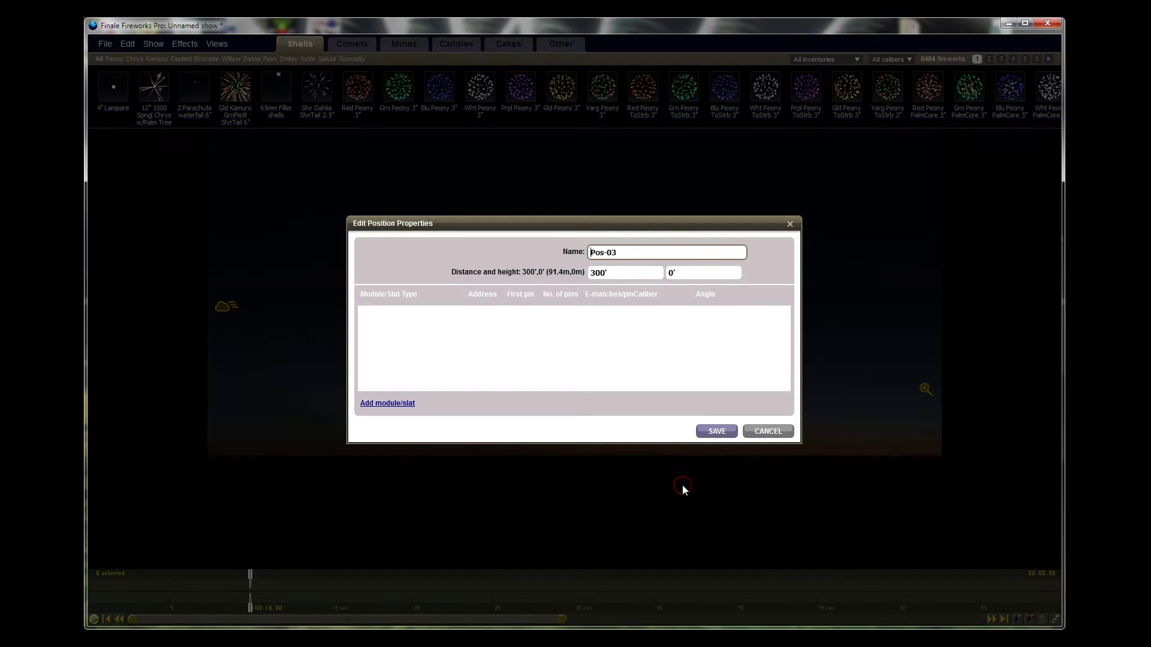
{"action": "left_click_drag", "start_coordinate": [603, 252], "coordinate": [580, 250]}
{"action": "type", "text": "Right"}
{"action": "left_click", "coordinate": [614, 254]}
{"action": "left_click", "coordinate": [717, 432]}
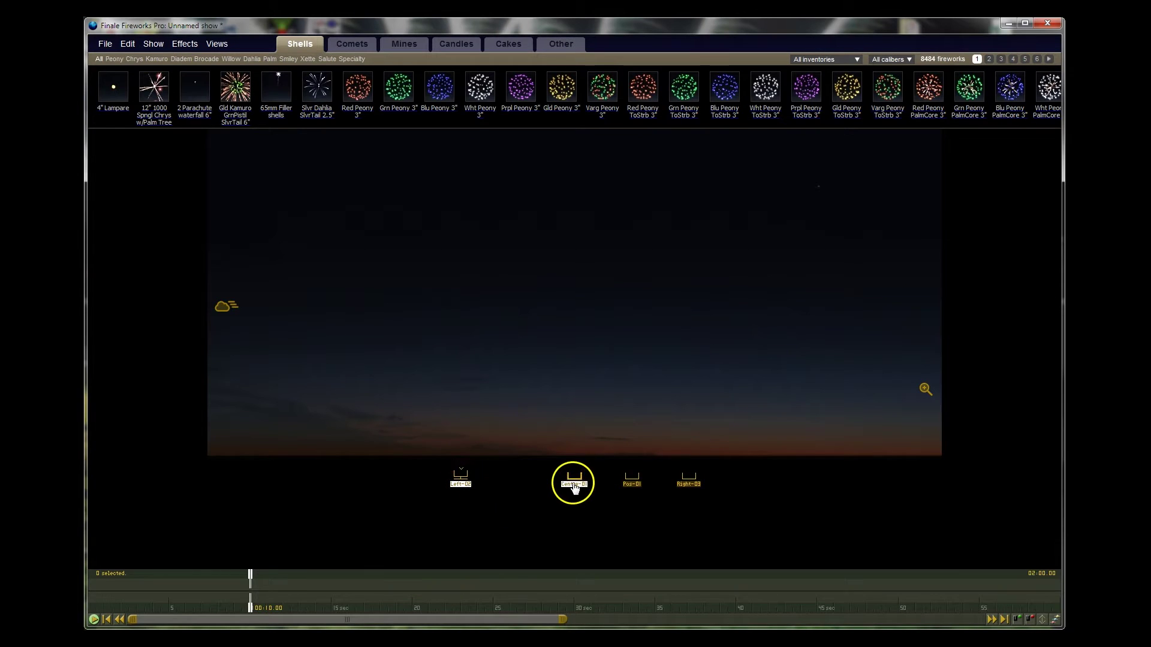
Step: Nudge the fourth position slightly left, rename it Shells-04, and select Centre-01
{"action": "left_click_drag", "start_coordinate": [632, 480], "coordinate": [610, 480]}
{"action": "double_click", "coordinate": [603, 484]}
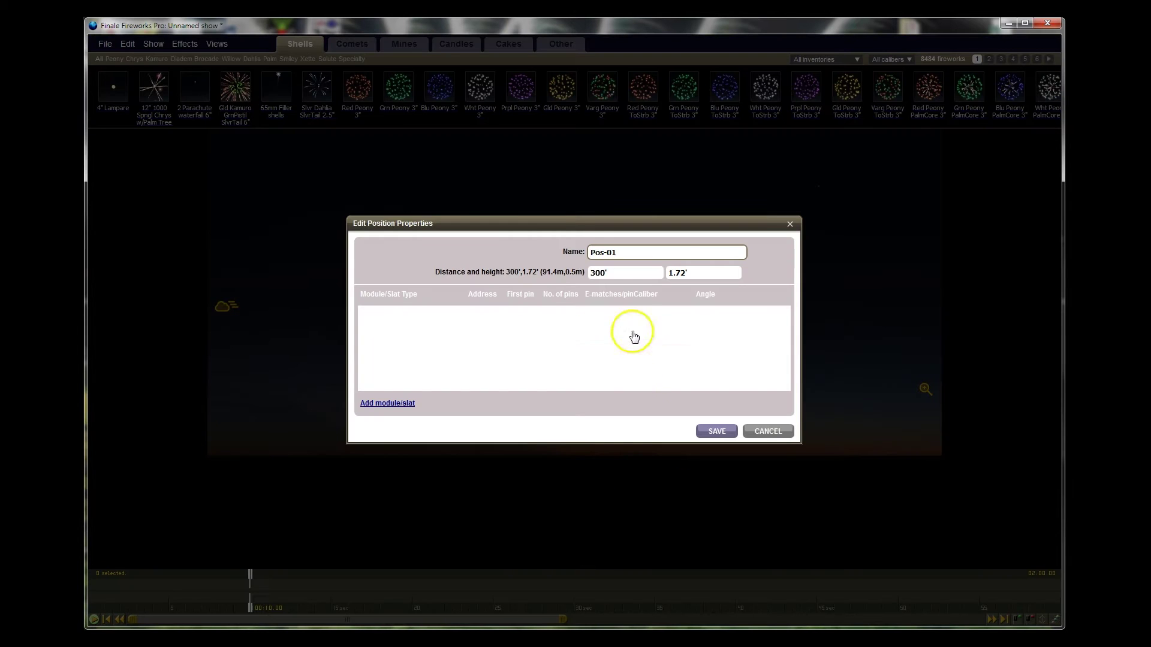
{"action": "left_click", "coordinate": [622, 252]}
{"action": "type", "text": "4"}
{"action": "key", "text": "Left"}
{"action": "key", "text": "Left"}
{"action": "key", "text": "Left"}
{"action": "key", "text": "BackSpace"}
{"action": "key", "text": "BackSpace"}
{"action": "key", "text": "BackSpace"}
{"action": "type", "text": "Shells"}
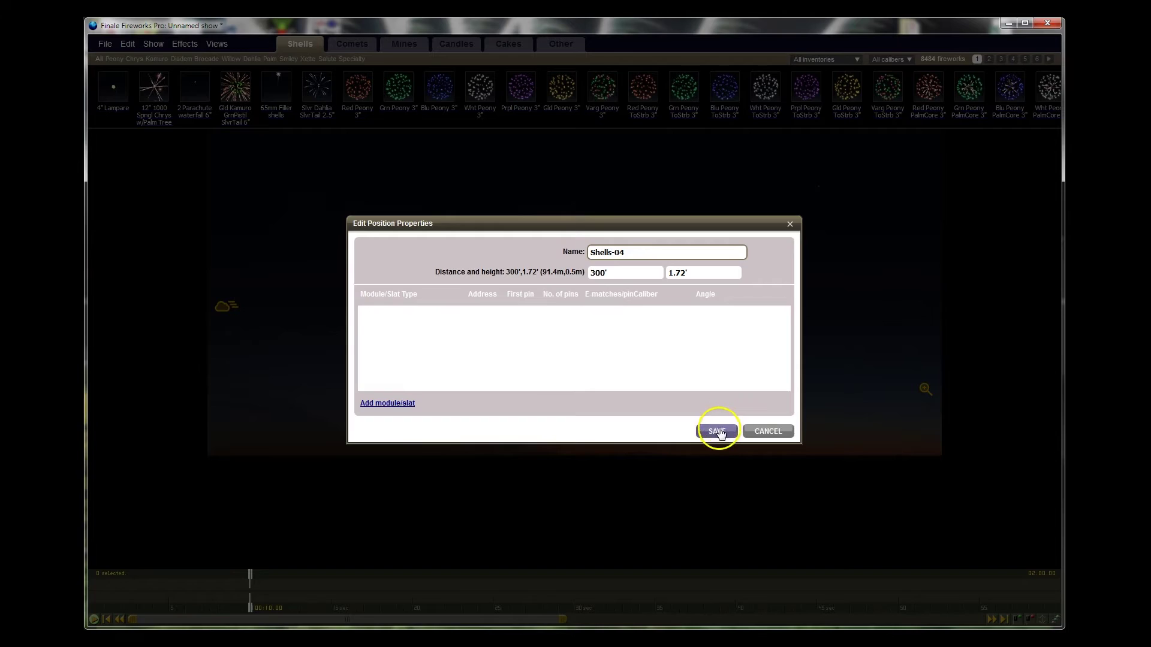
{"action": "left_click", "coordinate": [717, 431]}
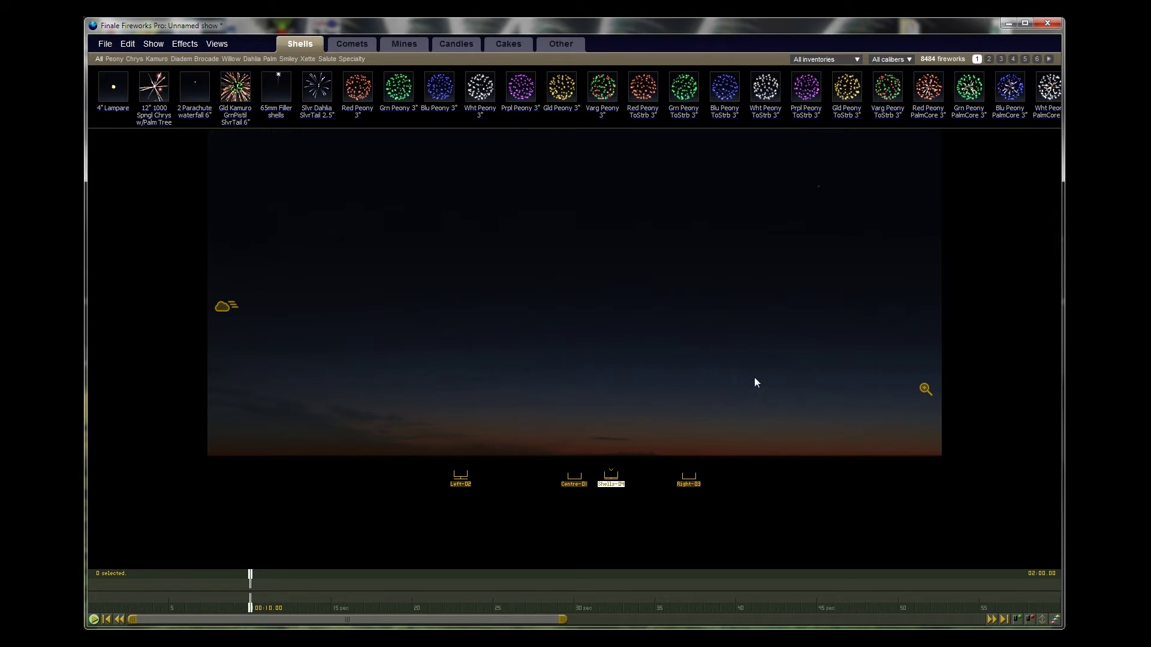
{"action": "left_click", "coordinate": [578, 486]}
Step: Drag the Shells-04 marker to raise it off the ground
{"action": "mouse_move", "coordinate": [619, 481]}
{"action": "left_mouse_down"}
{"action": "mouse_move", "coordinate": [614, 471]}
{"action": "mouse_move", "coordinate": [647, 486]}
{"action": "left_mouse_up"}
Step: Open Customize for the FireTEK firing system via Show > Set firing system
{"action": "left_click", "coordinate": [152, 43]}
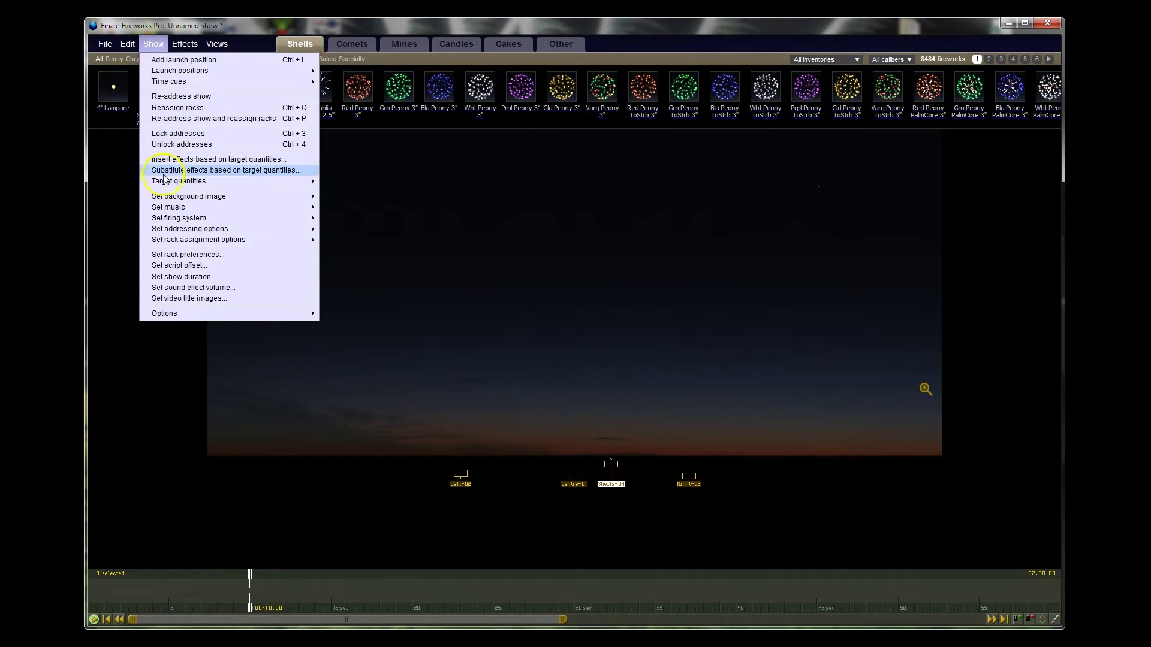
{"action": "left_click", "coordinate": [180, 220]}
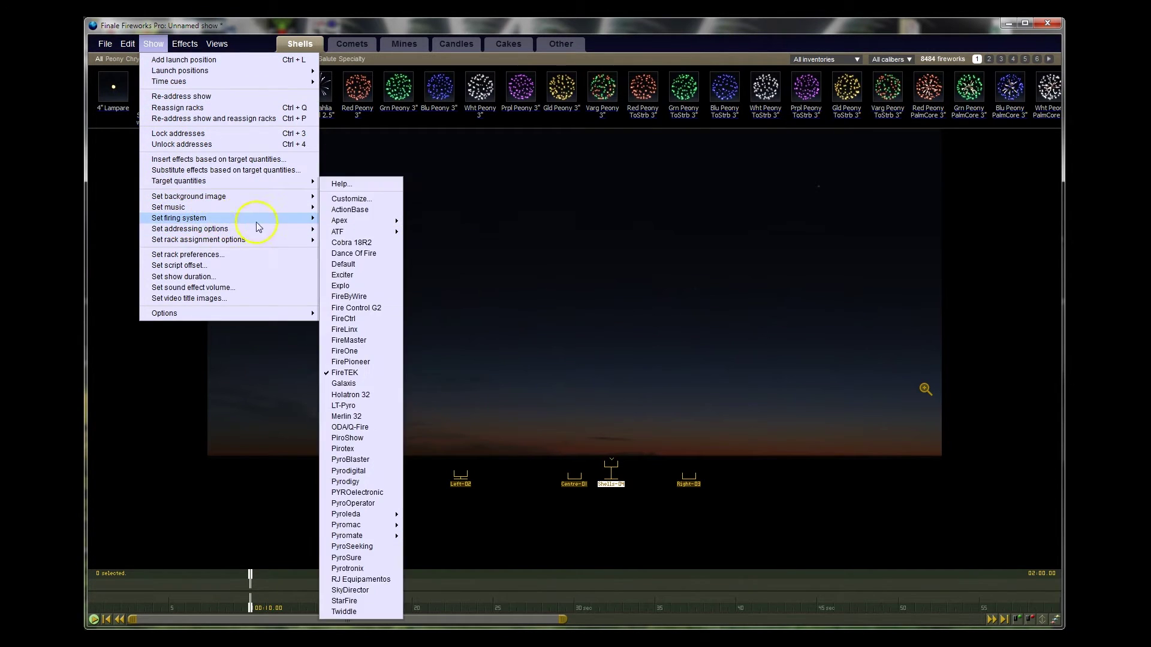
{"action": "left_click", "coordinate": [336, 222]}
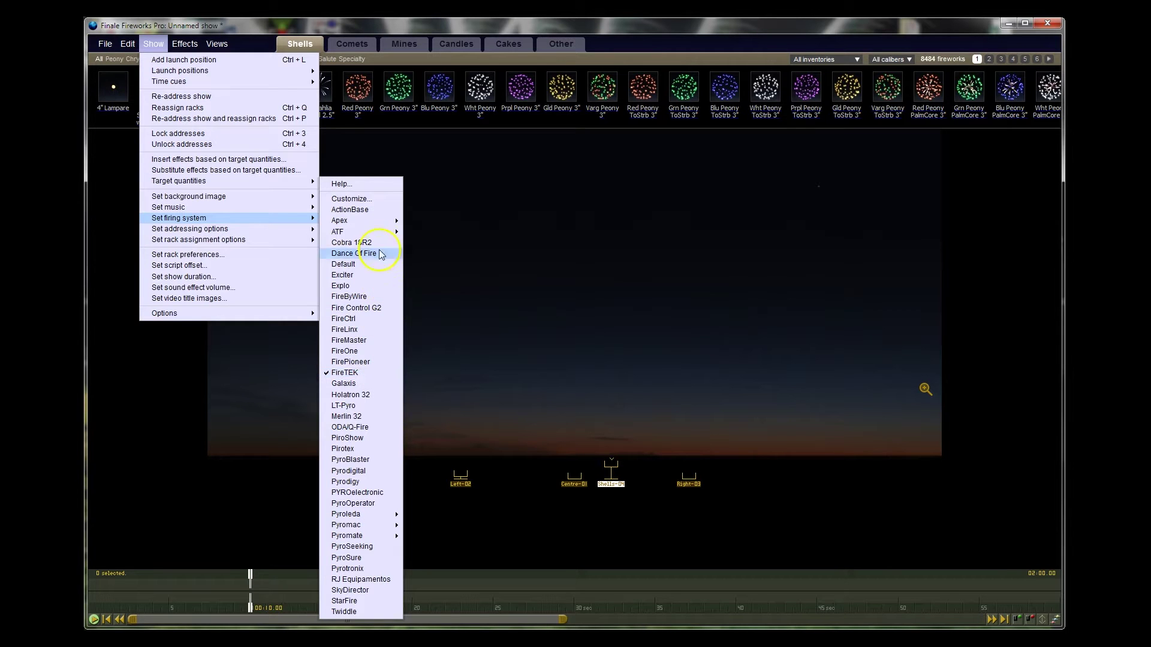
{"action": "left_click", "coordinate": [363, 199]}
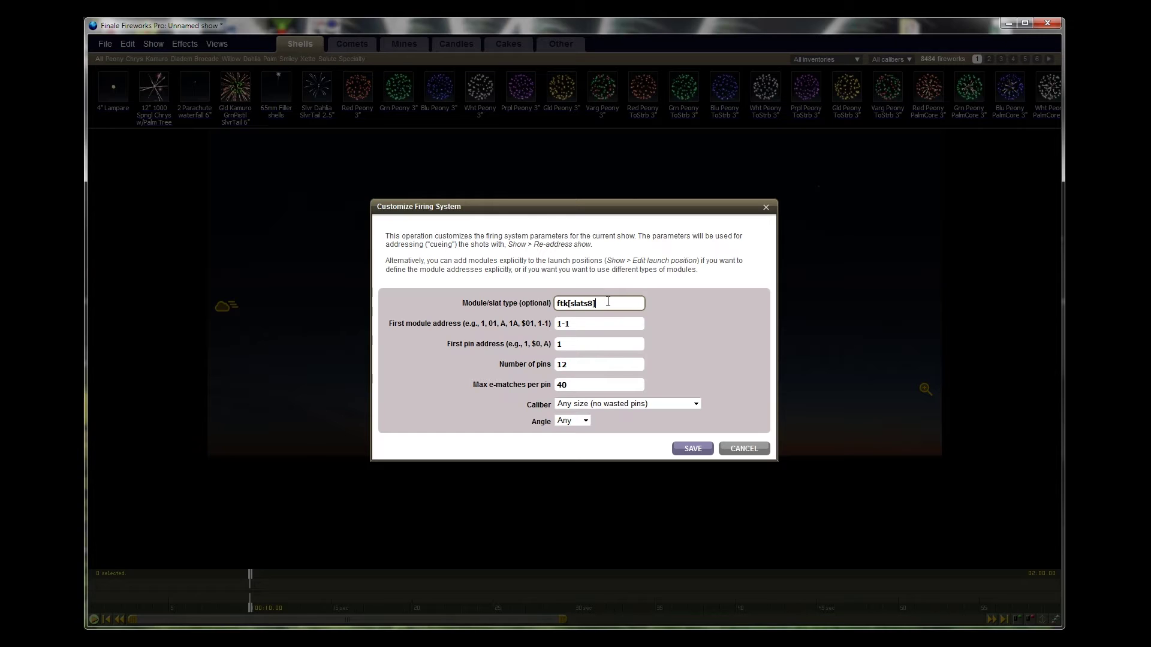
Step: Set module/slat type to ftk[slats4] and max e-matches per pin to 10, then save
{"action": "left_click", "coordinate": [592, 302]}
{"action": "double_click", "coordinate": [570, 385]}
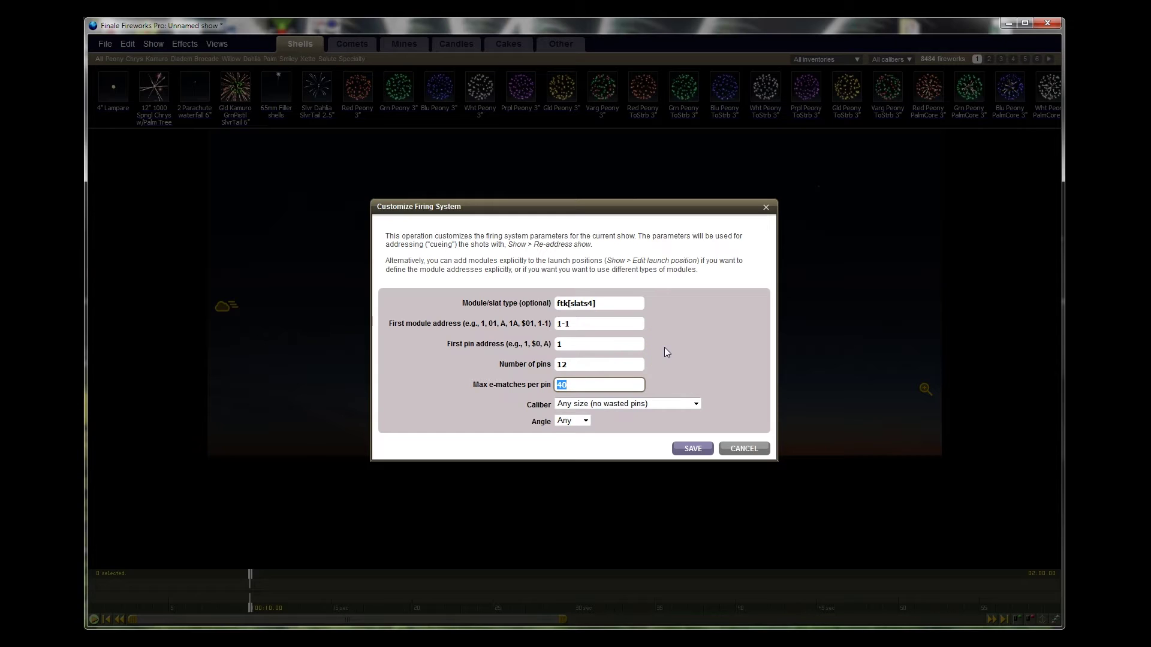
{"action": "type", "text": "10"}
{"action": "left_click", "coordinate": [694, 449]}
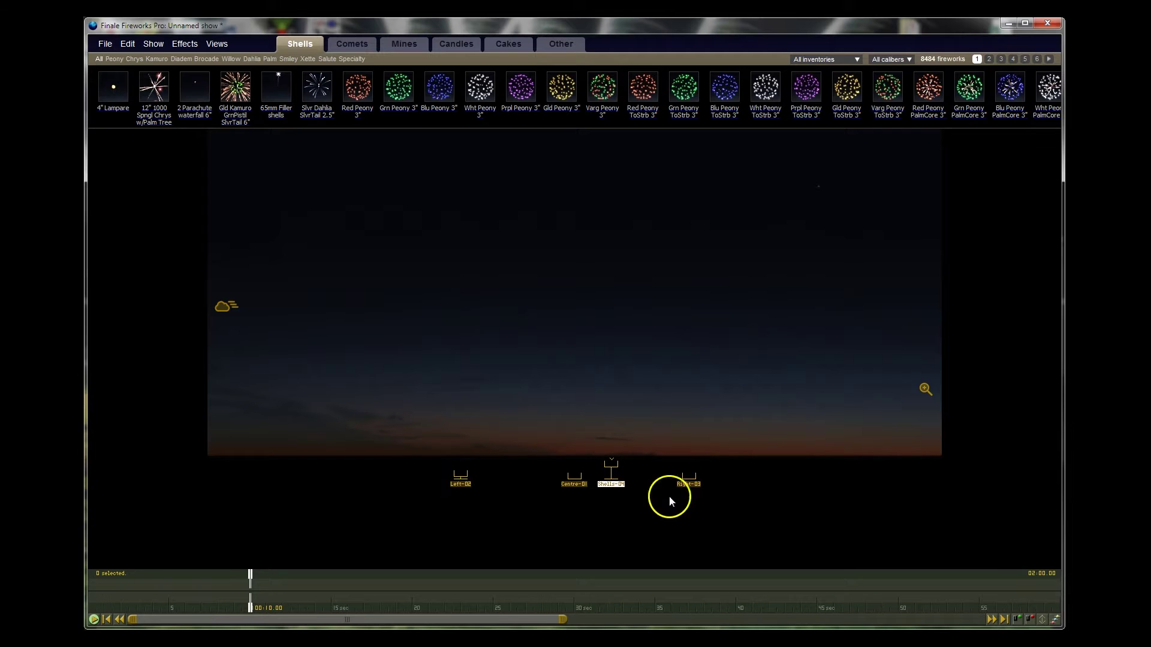
Step: Add an ftk[slats4] module at address 1-1 to Centre-01 and save
{"action": "double_click", "coordinate": [575, 488]}
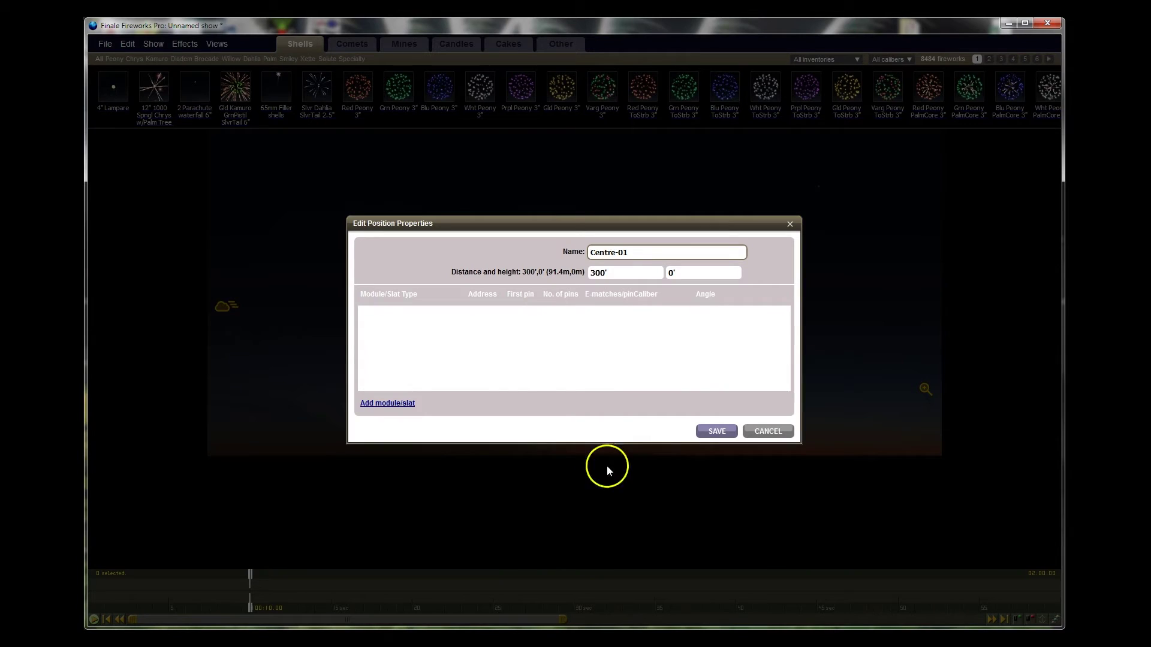
{"action": "left_click", "coordinate": [388, 403]}
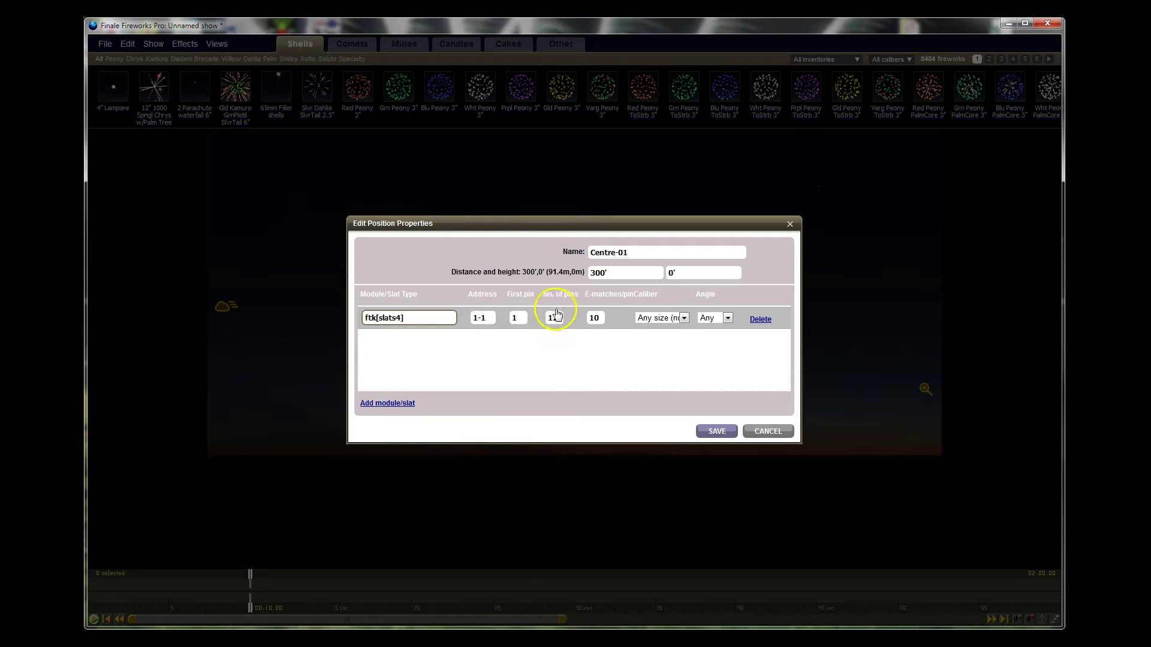
{"action": "left_click", "coordinate": [718, 431]}
{"action": "left_click", "coordinate": [664, 423]}
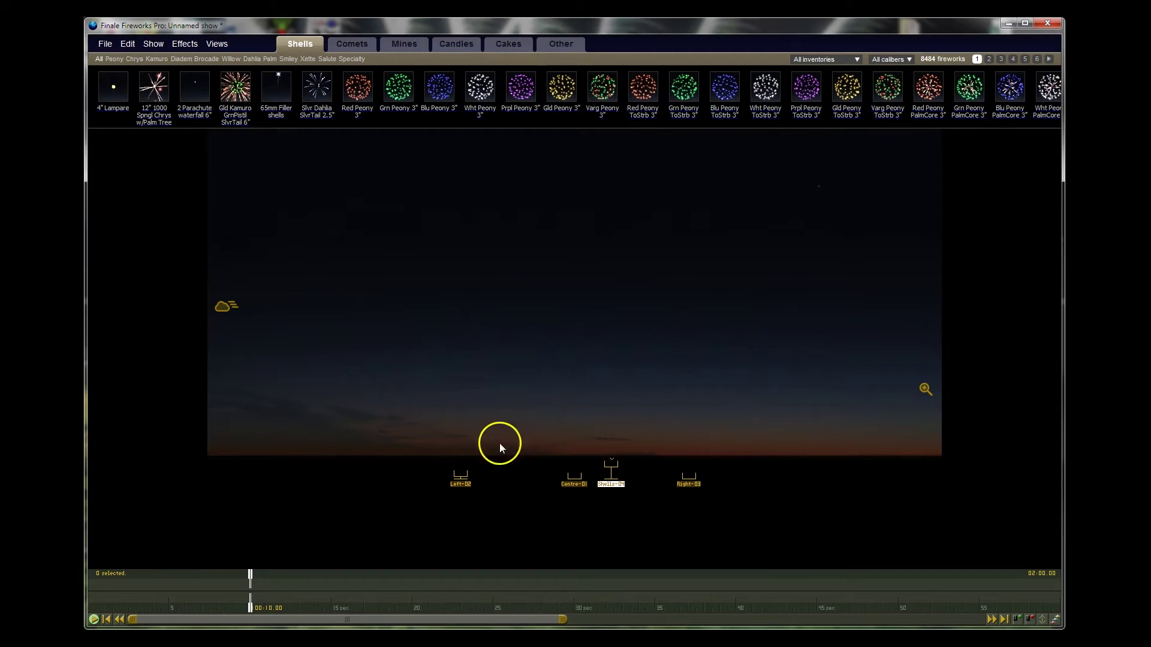
Step: Add a module to Left-02 with address changed to 1-2 and save
{"action": "double_click", "coordinate": [465, 487]}
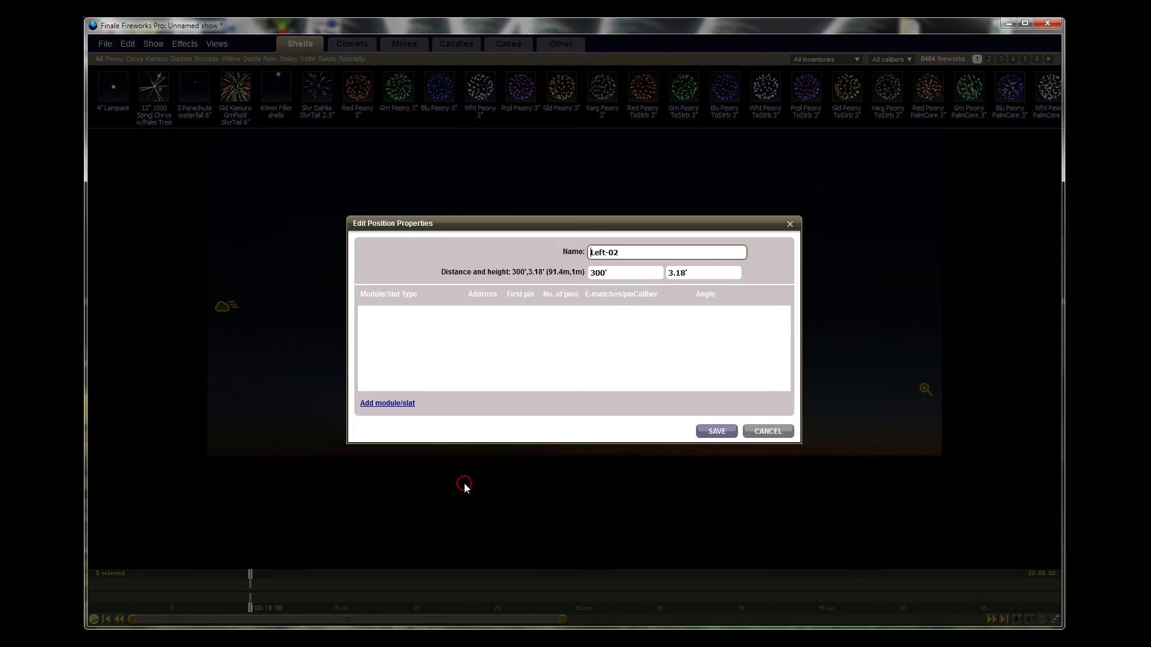
{"action": "left_click", "coordinate": [405, 403]}
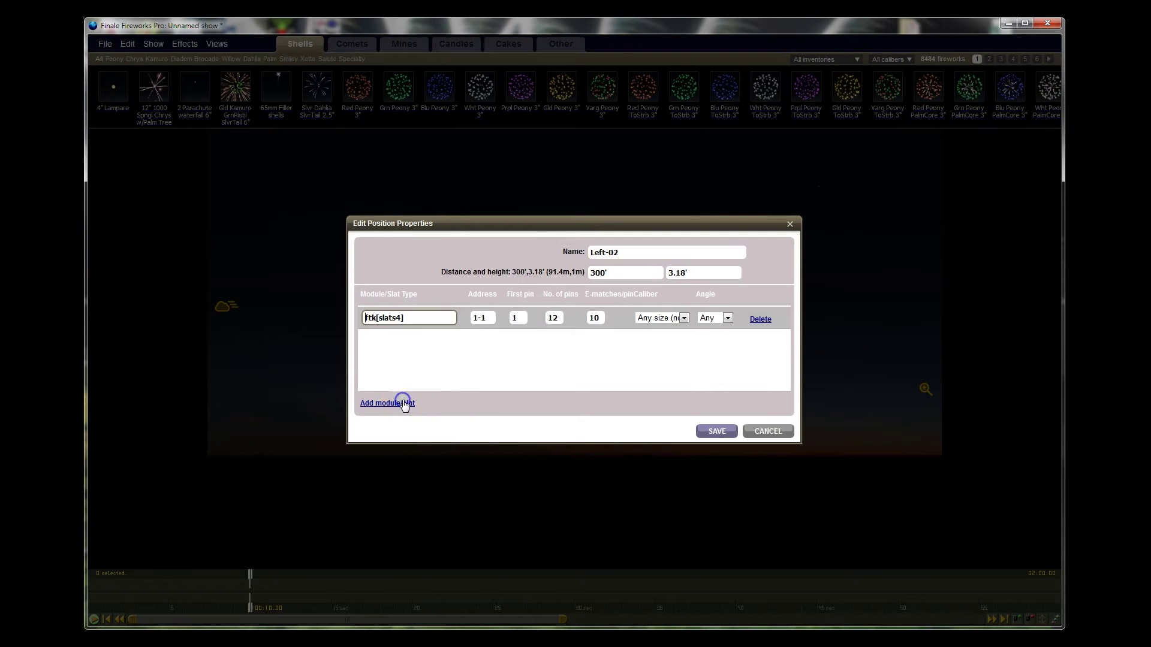
{"action": "left_click", "coordinate": [476, 318]}
{"action": "key", "text": "BackSpace"}
{"action": "type", "text": "2"}
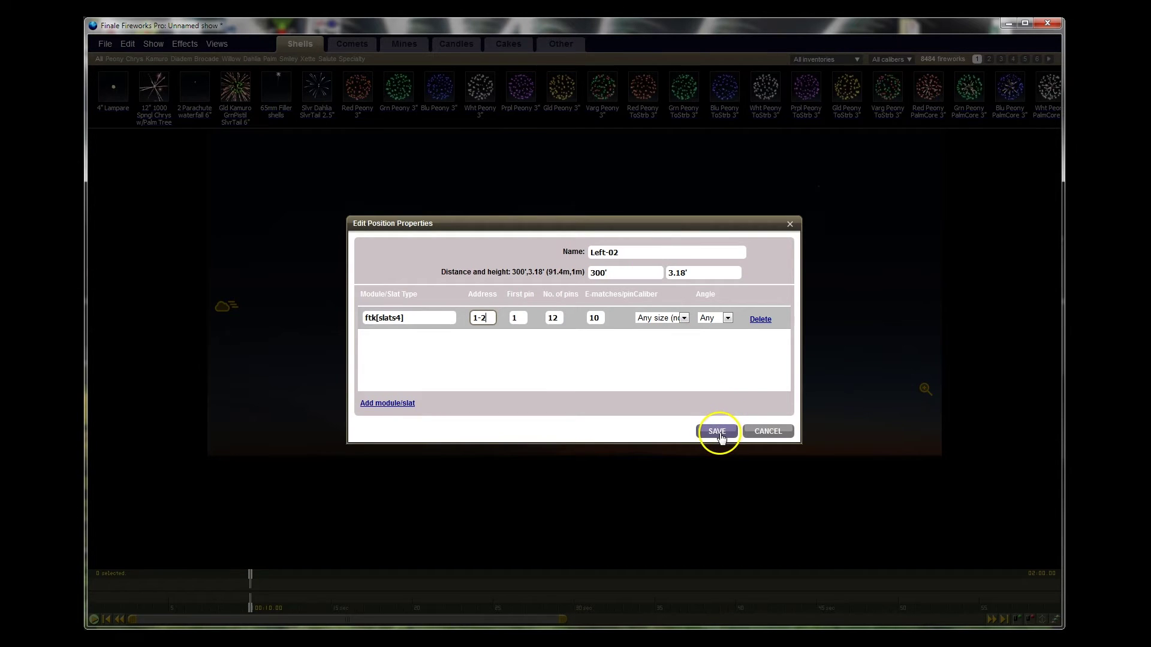
{"action": "left_click", "coordinate": [719, 434]}
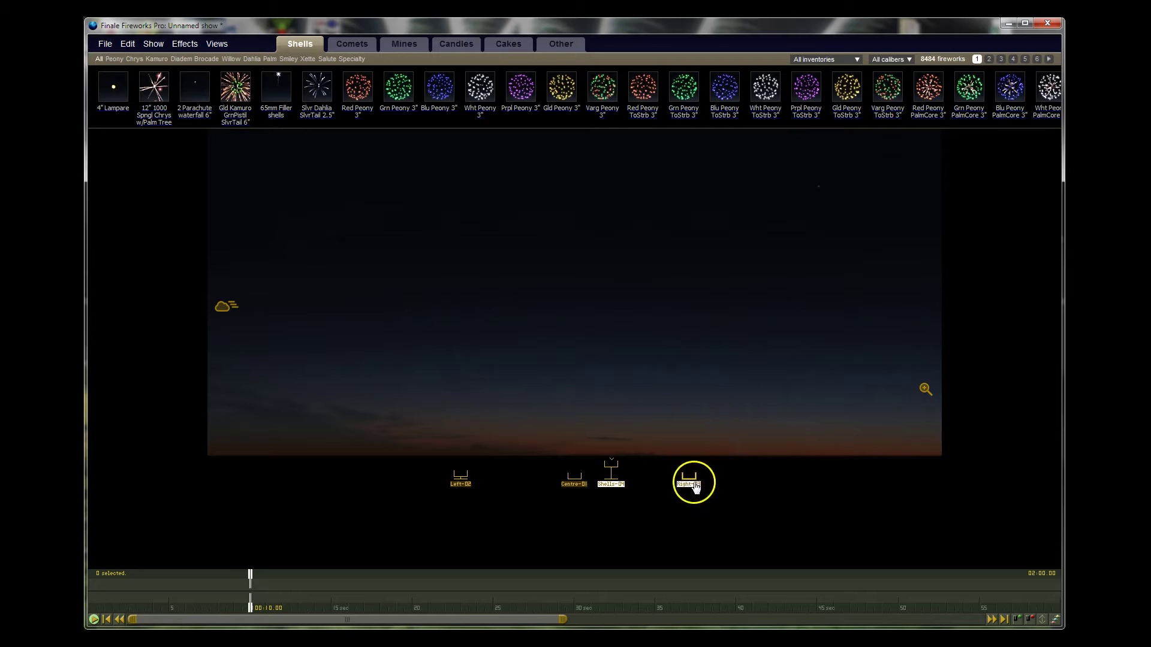
Step: Add a module to Right-03 at address 1-3 and save
{"action": "double_click", "coordinate": [693, 484]}
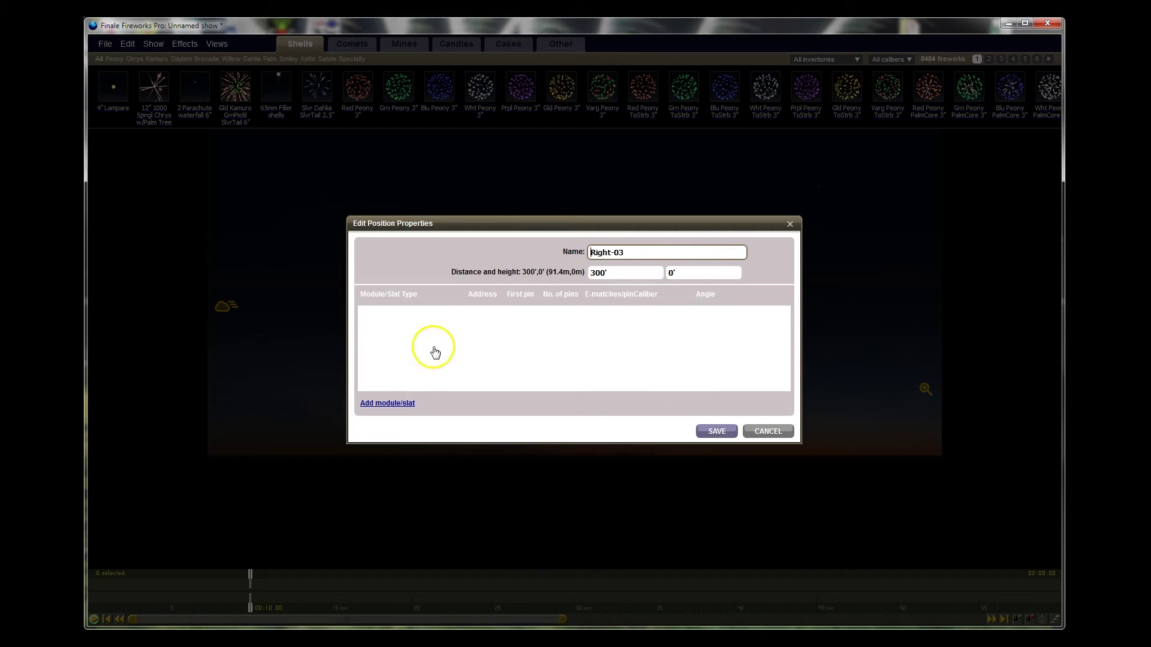
{"action": "left_click", "coordinate": [400, 403]}
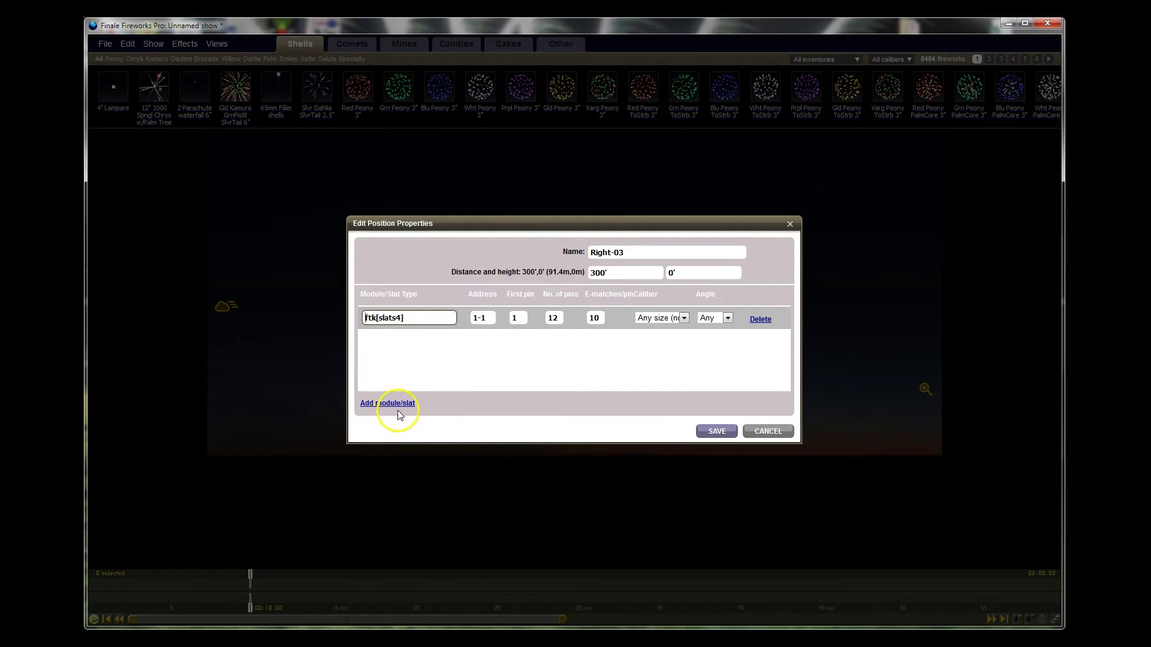
{"action": "left_click", "coordinate": [491, 321]}
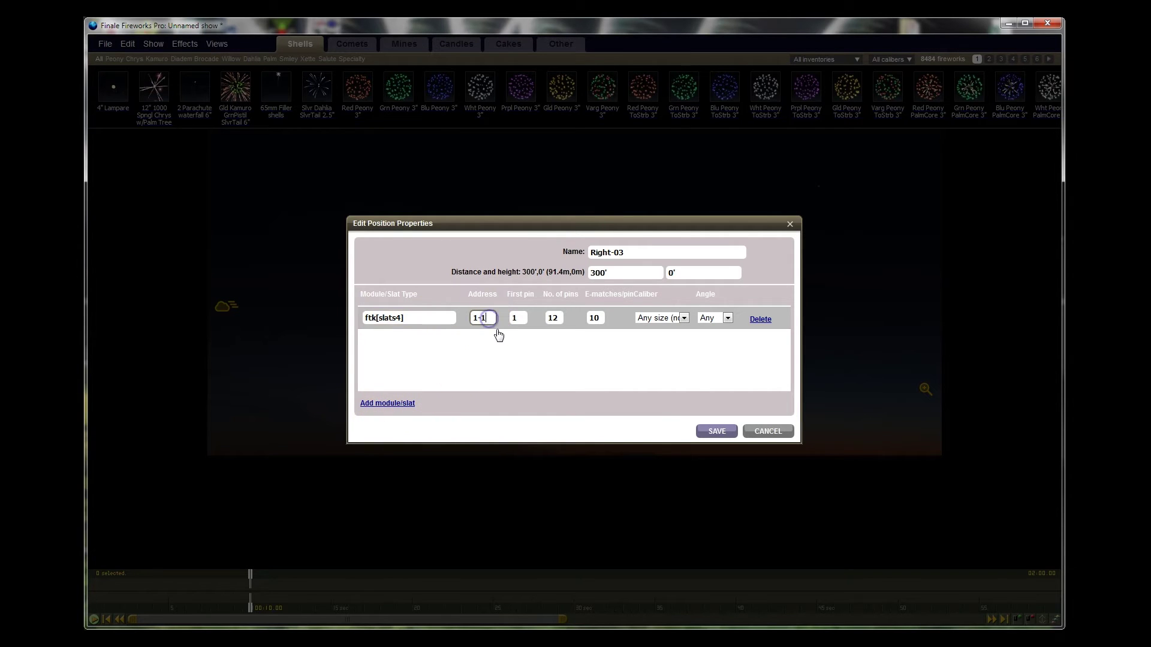
{"action": "type", "text": "3"}
{"action": "left_click", "coordinate": [478, 340]}
{"action": "left_click", "coordinate": [708, 431]}
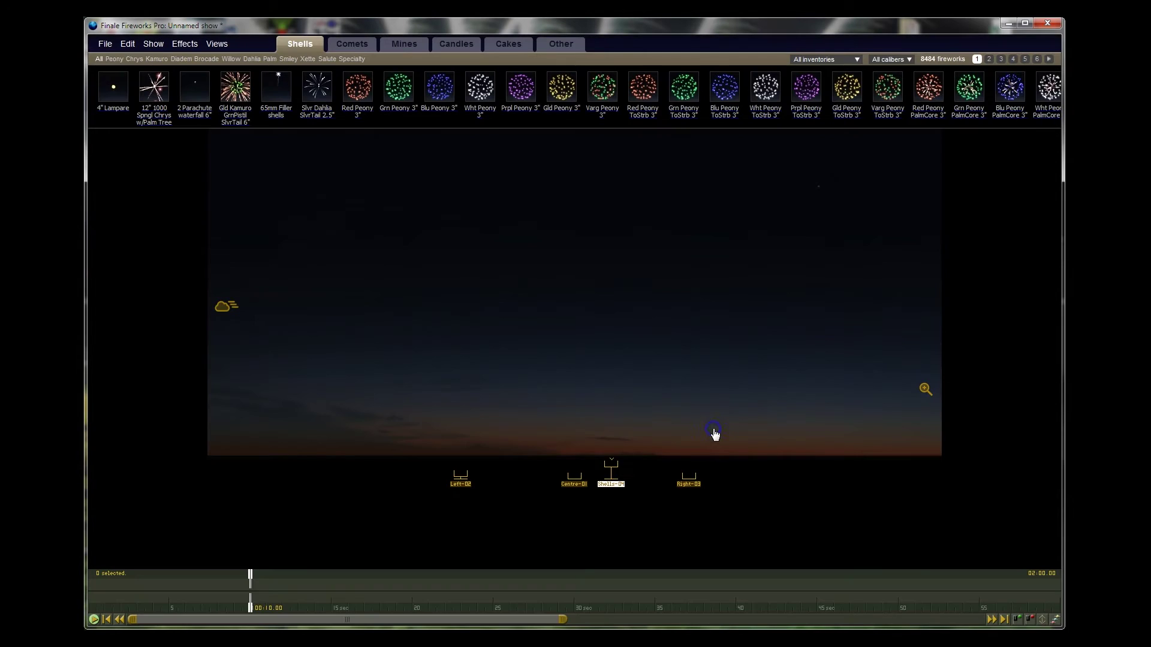
Step: Add a module to Shells-04 at address 1-4 and save
{"action": "double_click", "coordinate": [611, 484]}
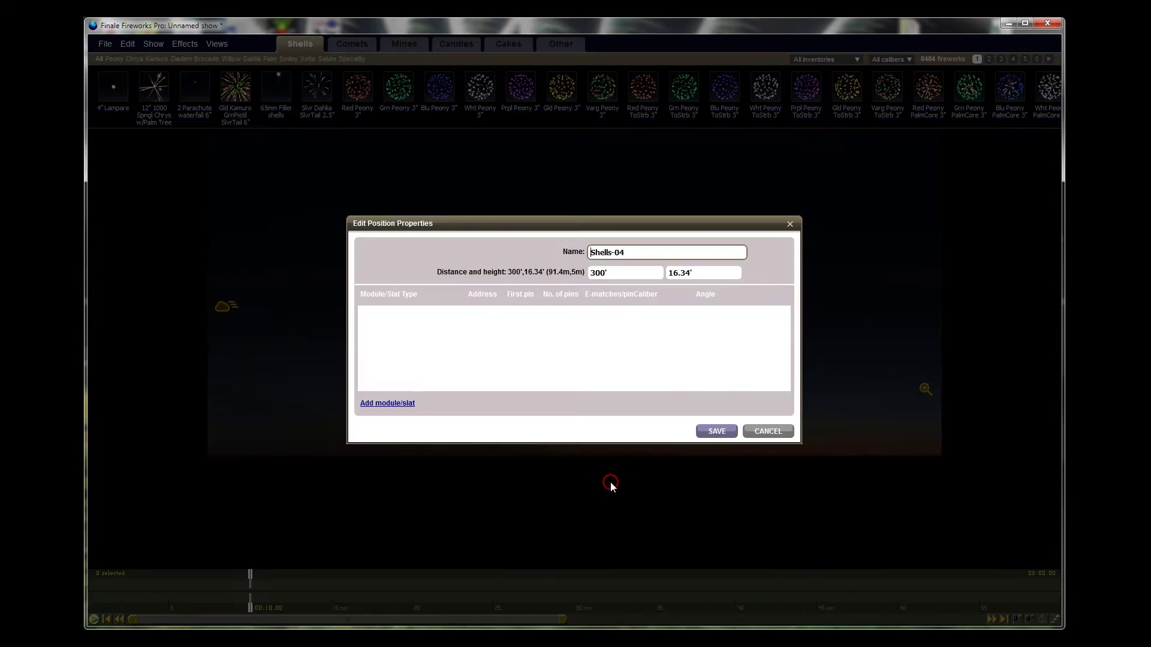
{"action": "left_click", "coordinate": [390, 403]}
{"action": "double_click", "coordinate": [483, 318]}
{"action": "type", "text": "4"}
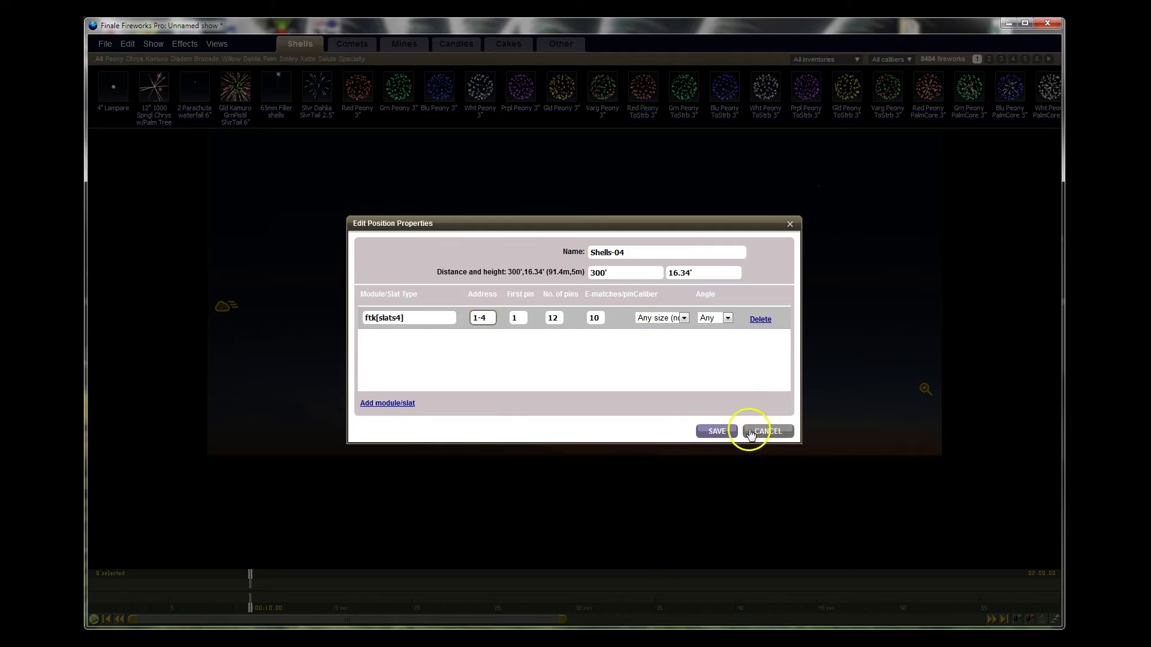
{"action": "left_click", "coordinate": [719, 430]}
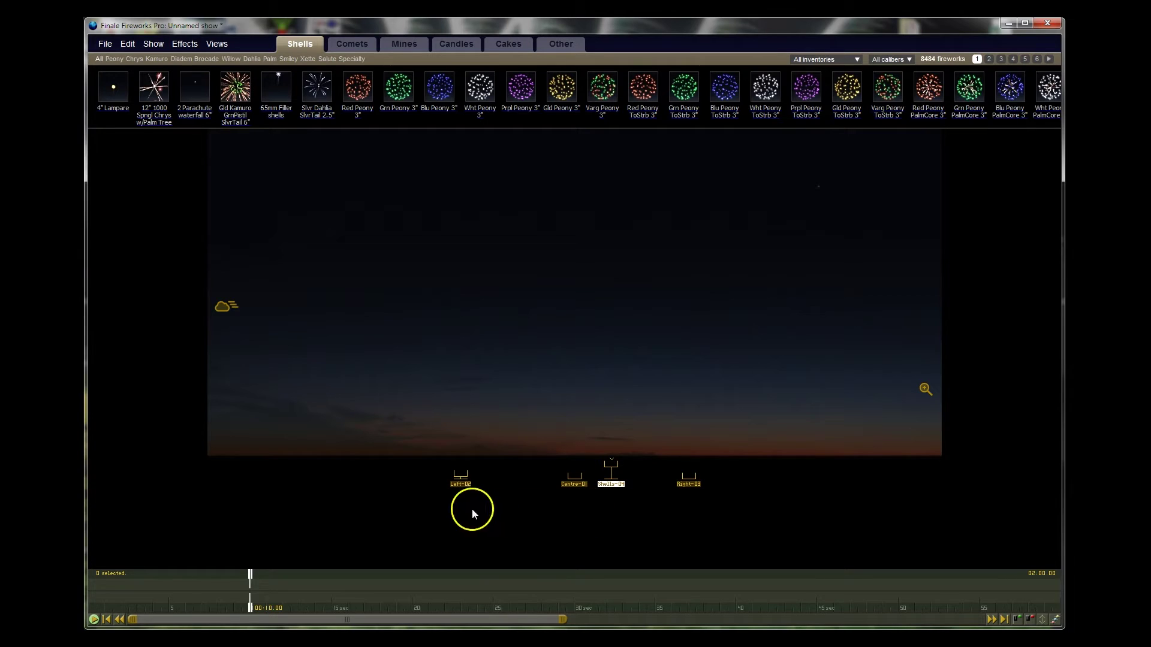
Step: Select Centre-01 and Right-03 in turn, ending with Centre-01 selected
{"action": "left_click", "coordinate": [575, 482]}
{"action": "left_click", "coordinate": [517, 489]}
{"action": "left_click", "coordinate": [689, 485]}
{"action": "left_click", "coordinate": [585, 480]}
{"action": "left_click", "coordinate": [524, 483]}
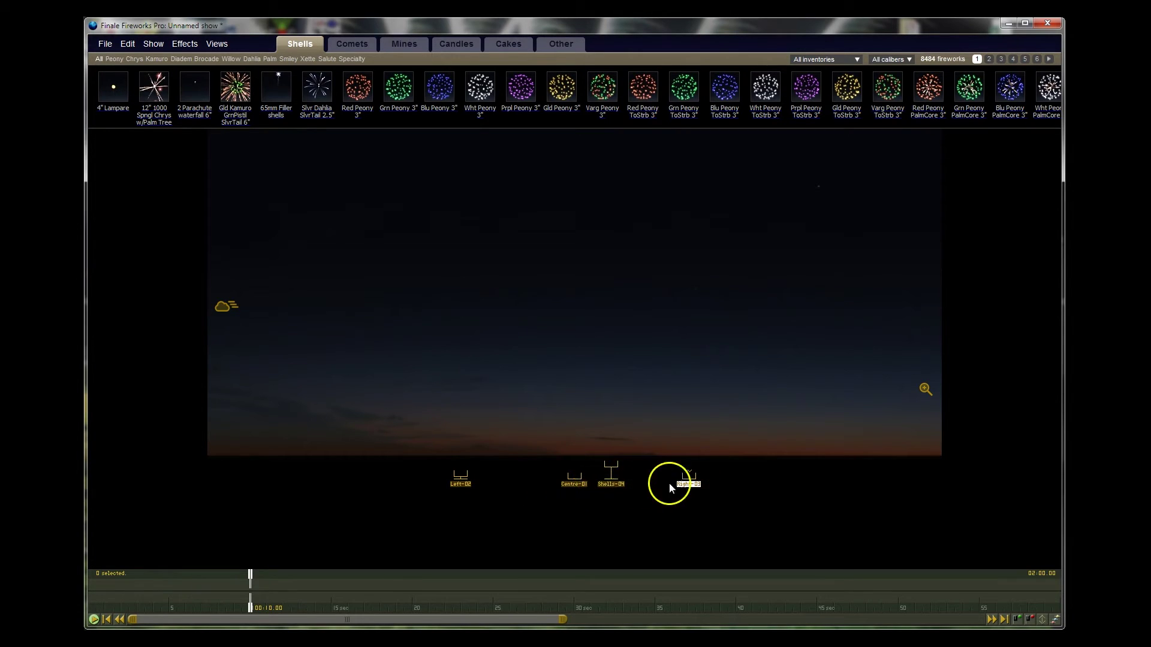
{"action": "left_click", "coordinate": [573, 481]}
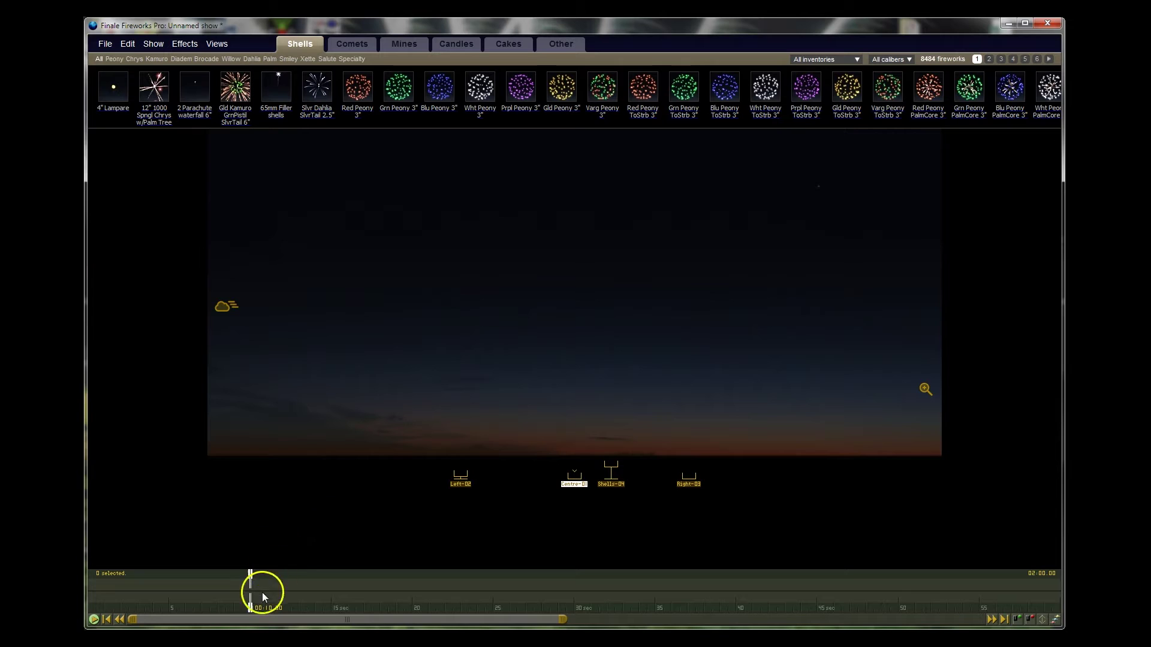
Step: Drag the timeline playhead back to about 00:02.06
{"action": "left_click", "coordinate": [252, 579]}
{"action": "left_click_drag", "start_coordinate": [251, 578], "coordinate": [123, 575]}
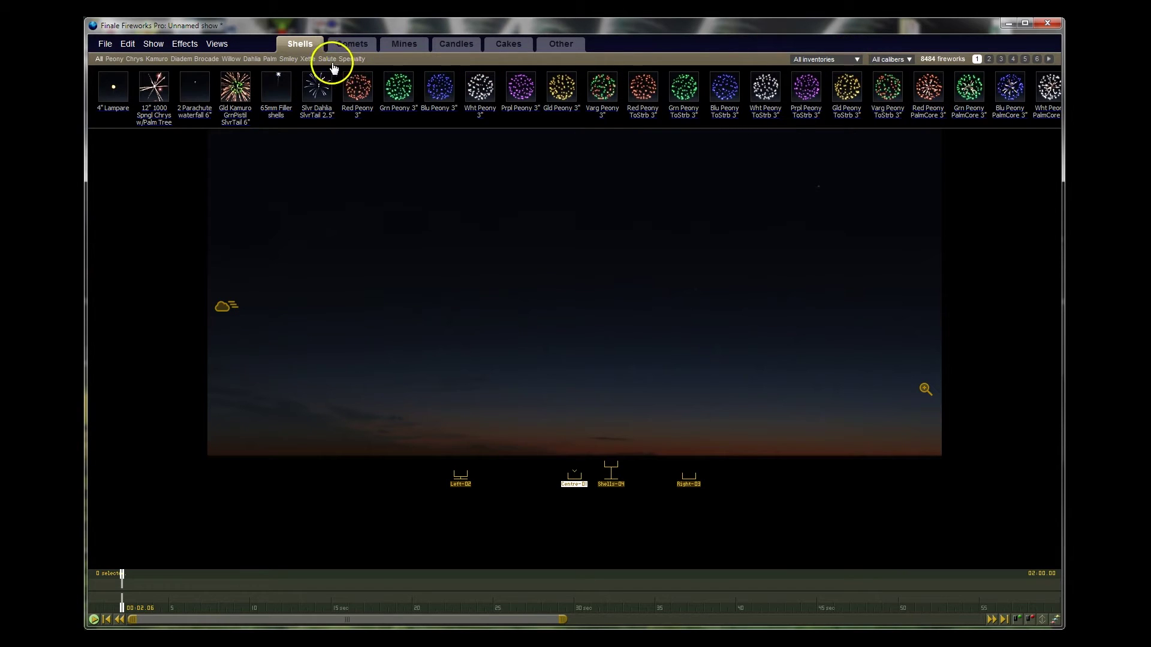
Step: Filter to Smiley shells, add Grn And Blu Smiley 3" at Shells-04, preview, then show Candles
{"action": "left_click", "coordinate": [350, 61]}
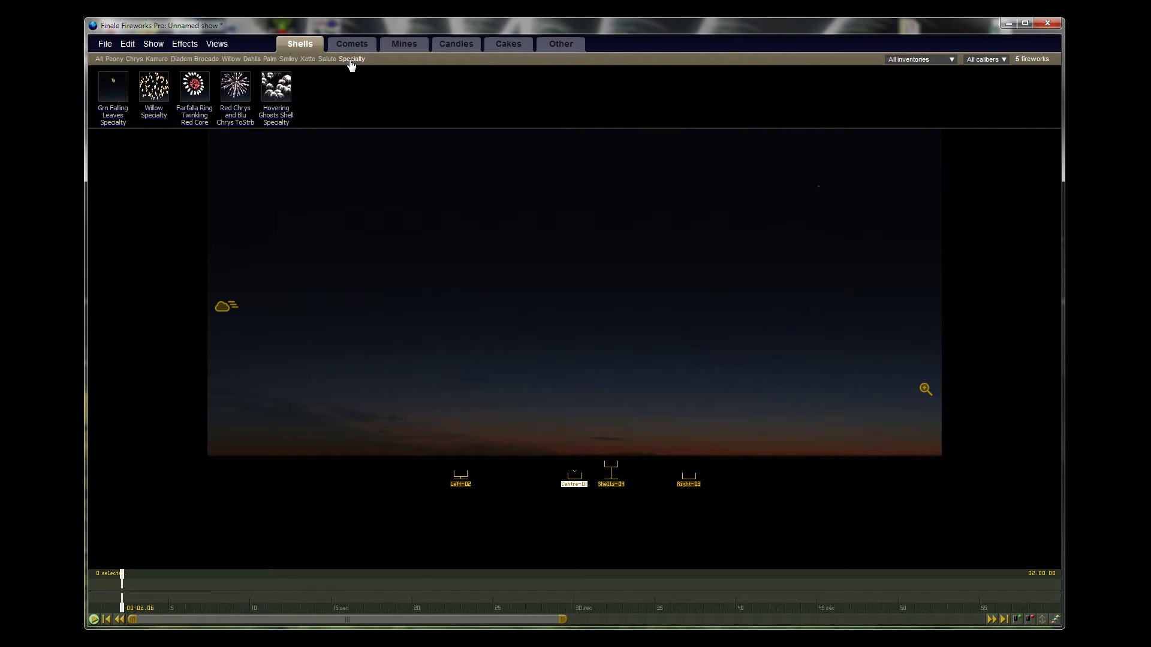
{"action": "left_click", "coordinate": [290, 60]}
{"action": "left_click", "coordinate": [615, 485]}
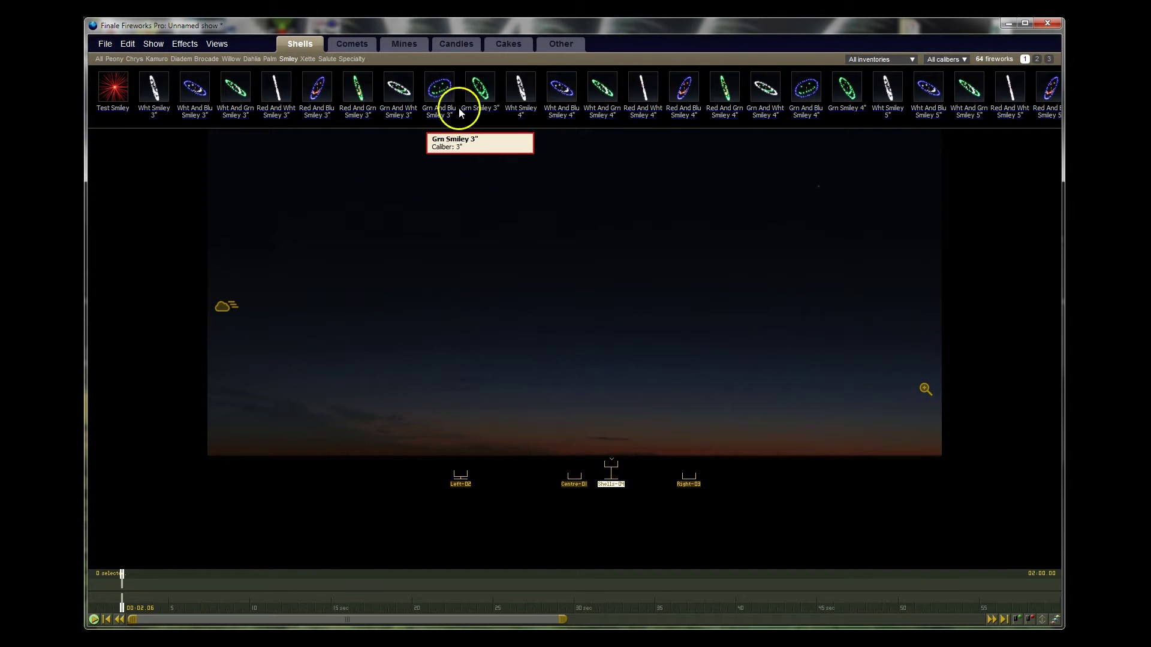
{"action": "left_click", "coordinate": [439, 91]}
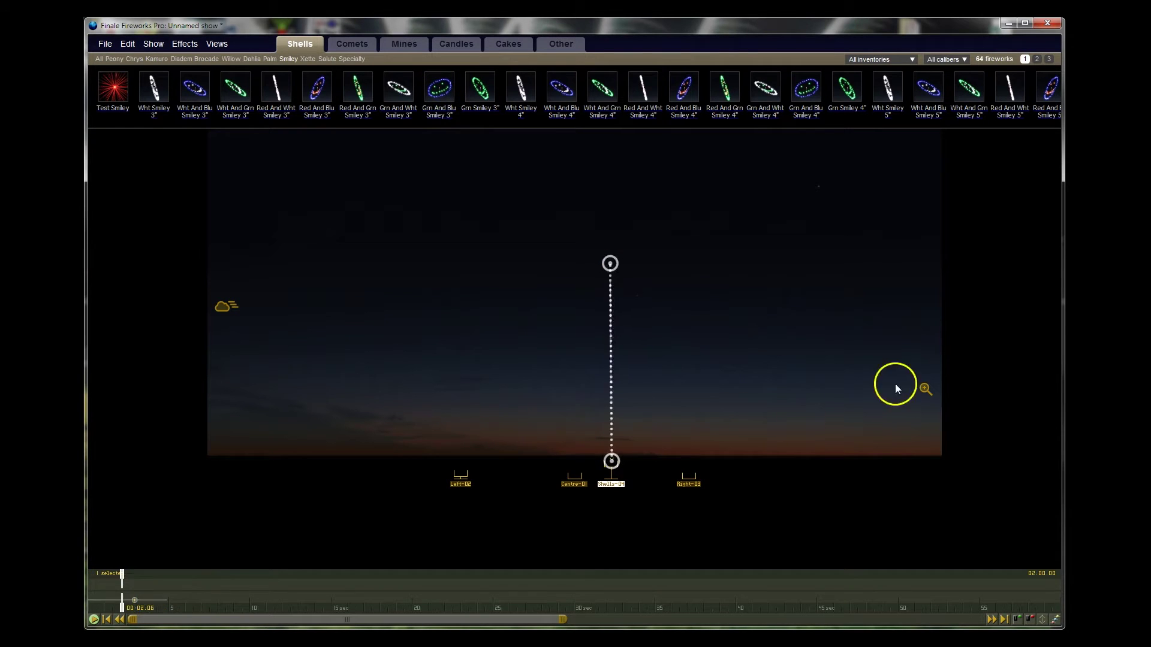
{"action": "left_click", "coordinate": [320, 422]}
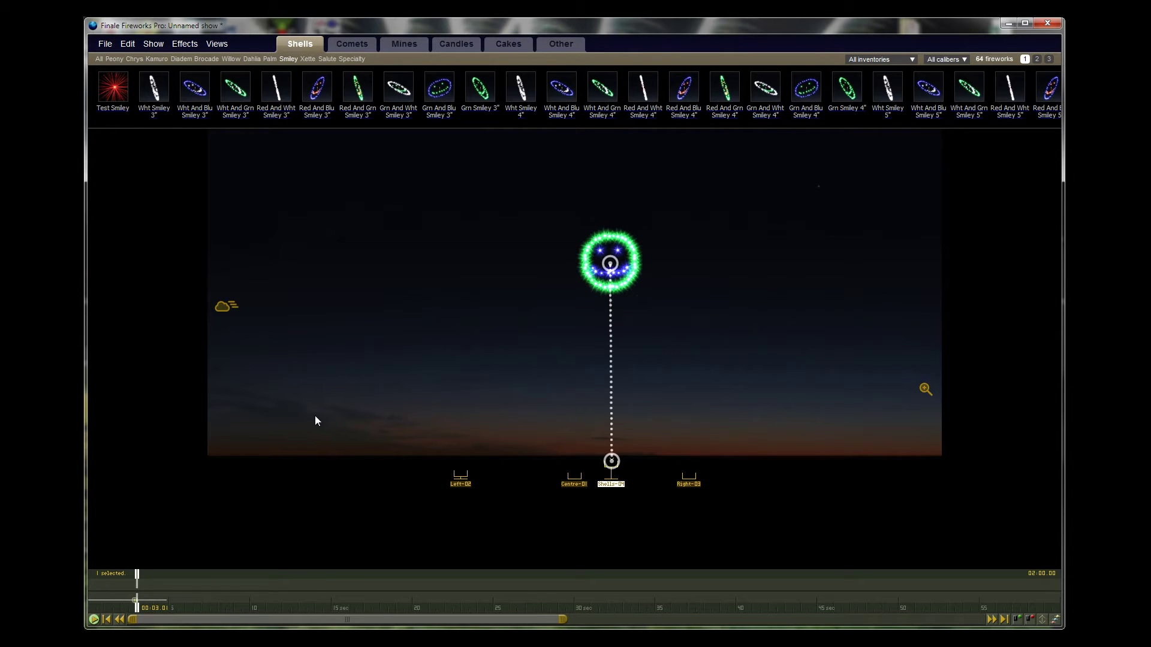
{"action": "left_click", "coordinate": [455, 44]}
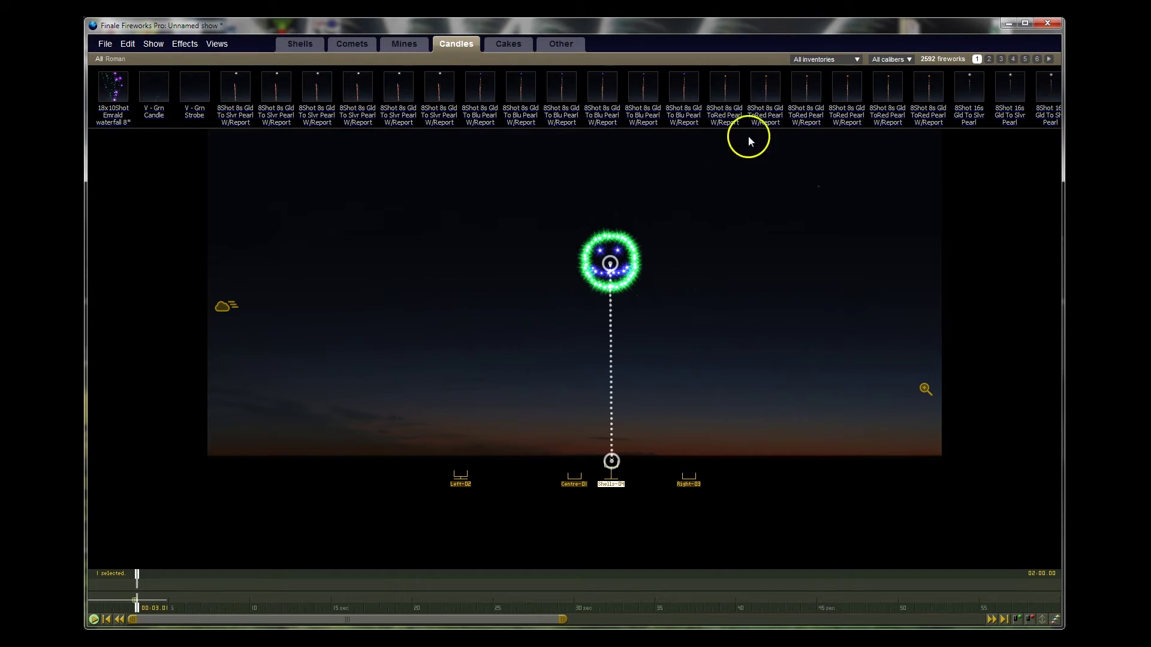
Step: Place the 5" Blu Mine Candle at Left-02 and delete the stray 4" candle at Right-03
{"action": "left_click", "coordinate": [1001, 59]}
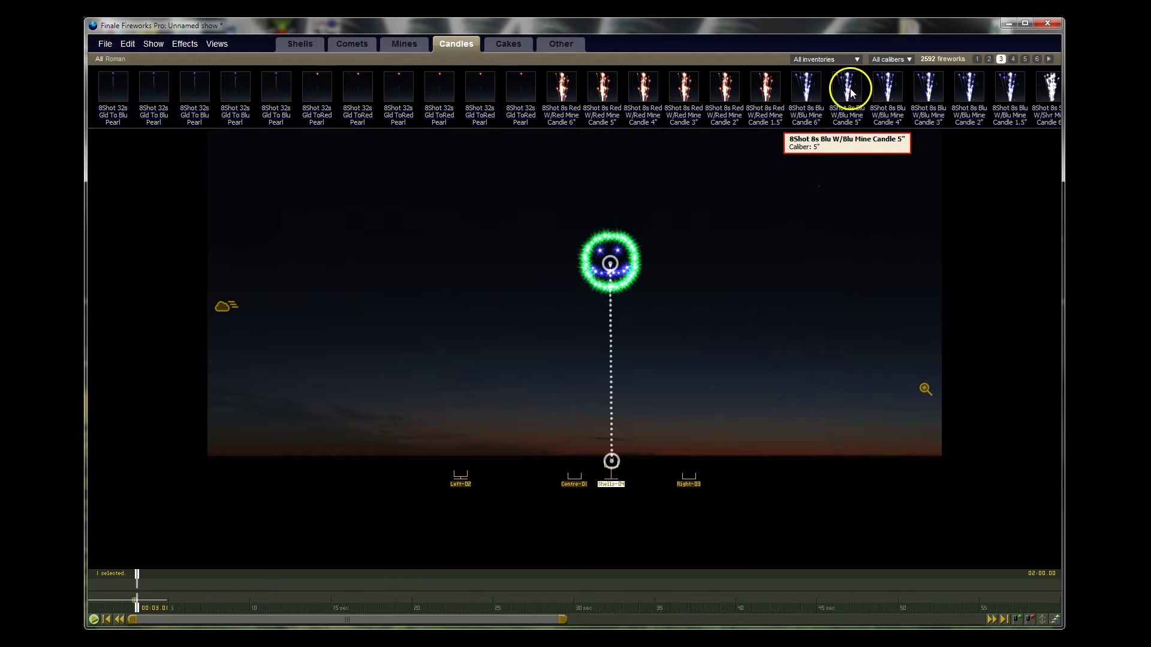
{"action": "mouse_move", "coordinate": [848, 87]}
{"action": "left_mouse_down"}
{"action": "mouse_move", "coordinate": [577, 307]}
{"action": "mouse_move", "coordinate": [453, 366]}
{"action": "left_mouse_up"}
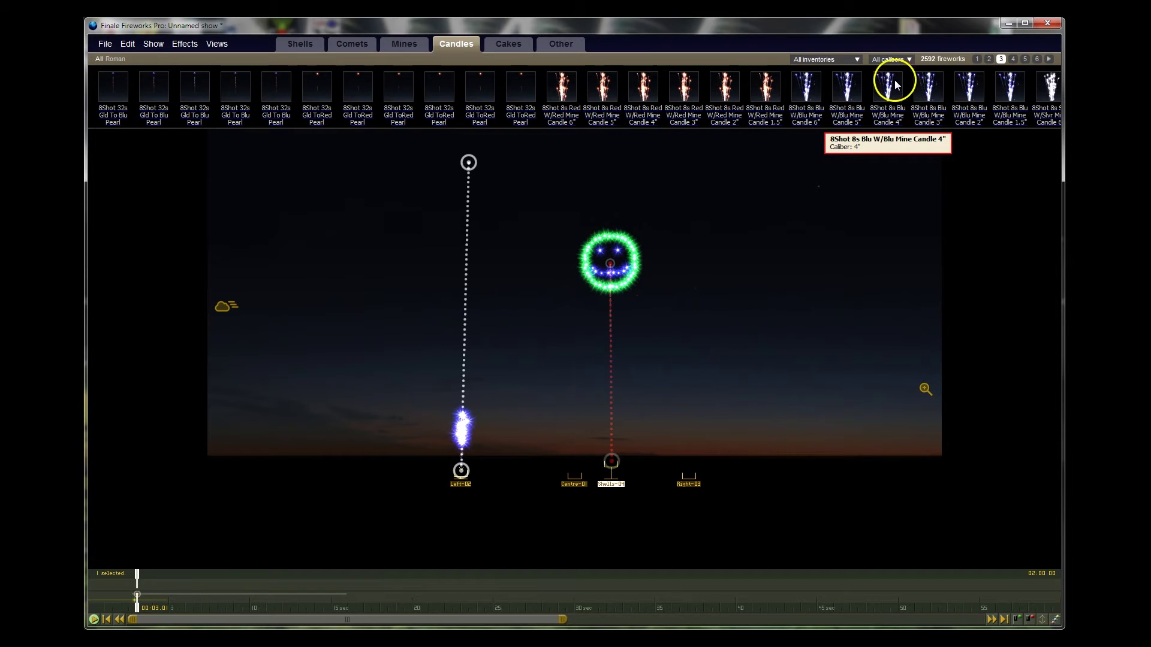
{"action": "left_click_drag", "start_coordinate": [892, 86], "coordinate": [680, 359]}
{"action": "left_click", "coordinate": [711, 336]}
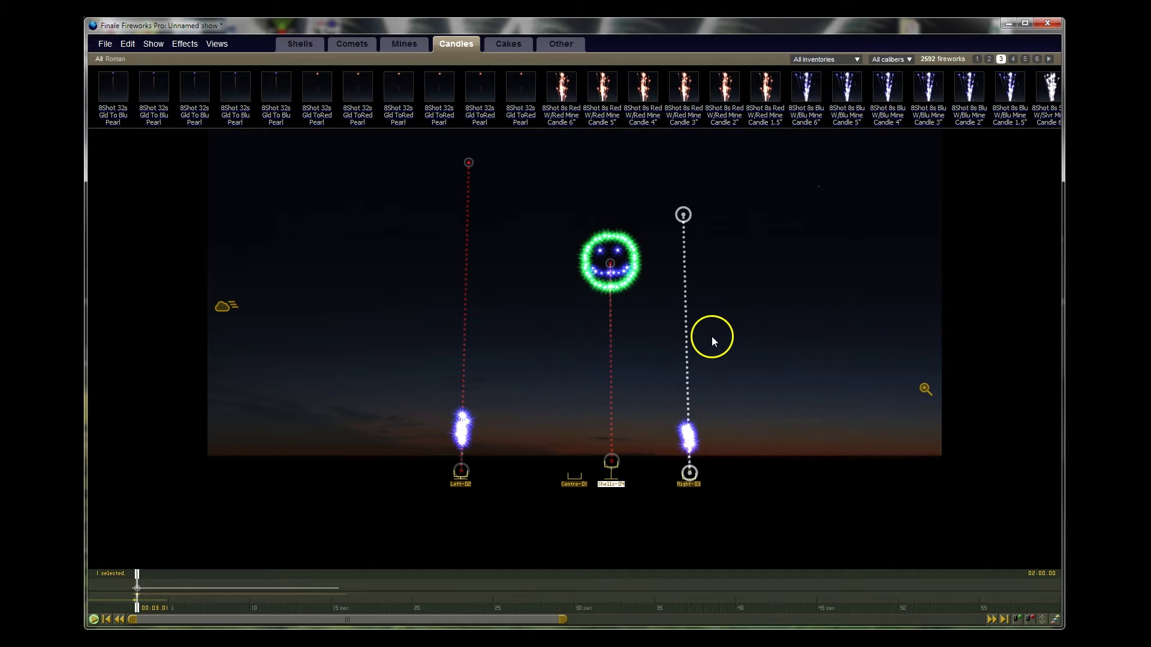
{"action": "left_click", "coordinate": [688, 367]}
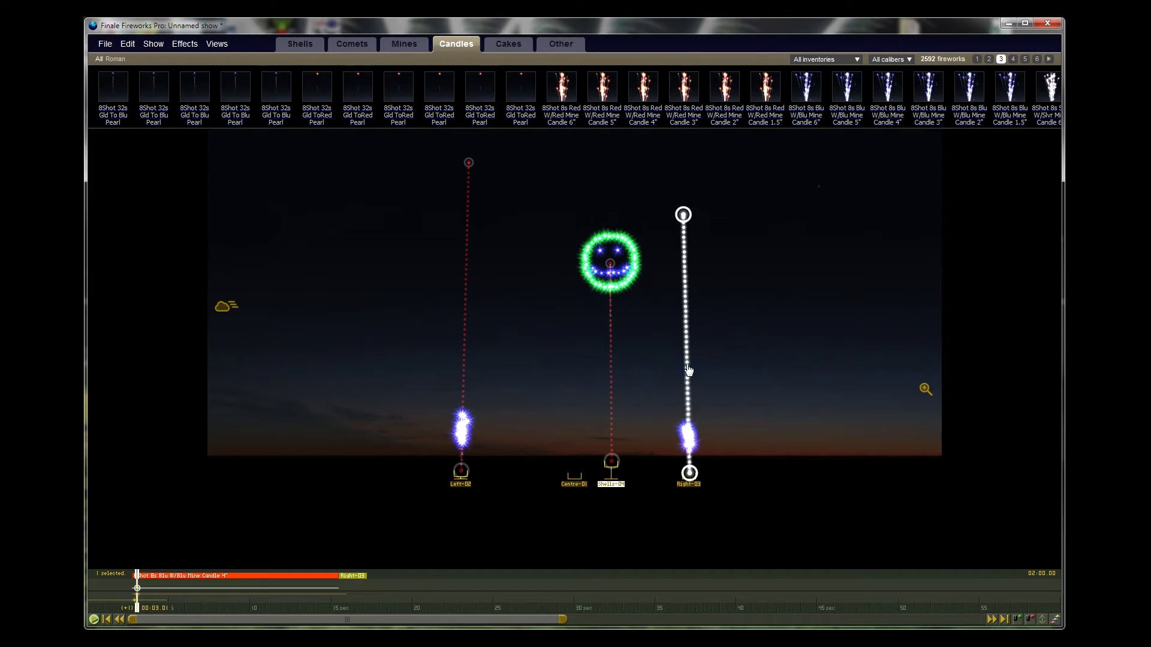
{"action": "key", "text": "Delete"}
Step: Add a 5" blue mine candle at Right-03
{"action": "left_click", "coordinate": [483, 388]}
{"action": "left_click", "coordinate": [465, 390]}
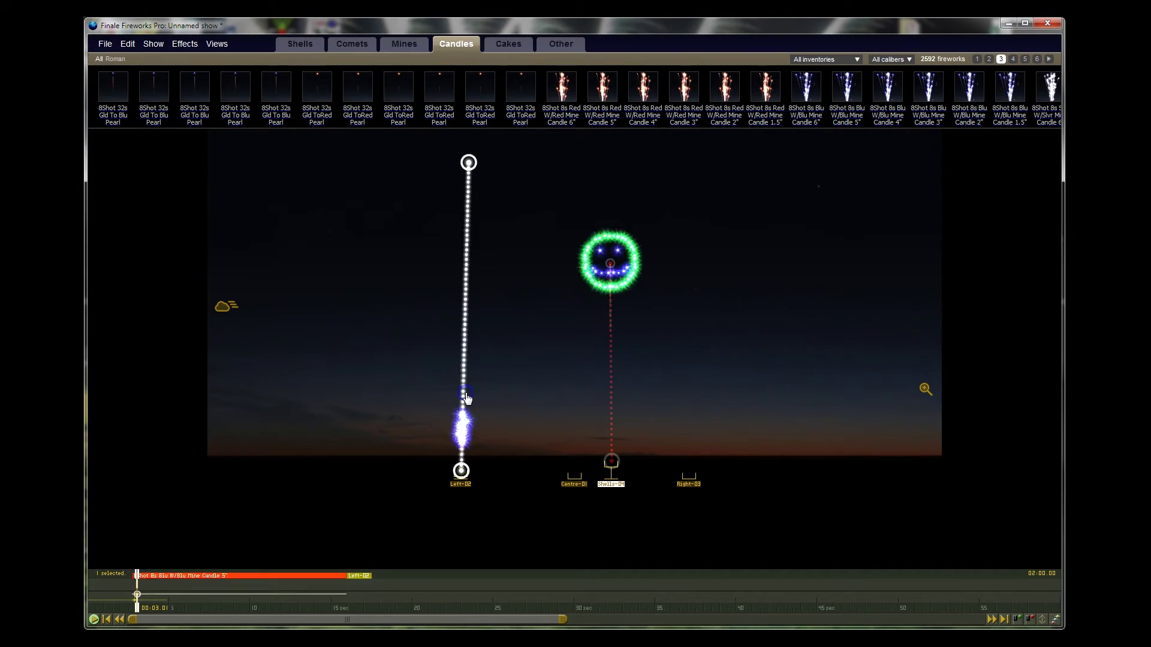
{"action": "left_click", "coordinate": [637, 391]}
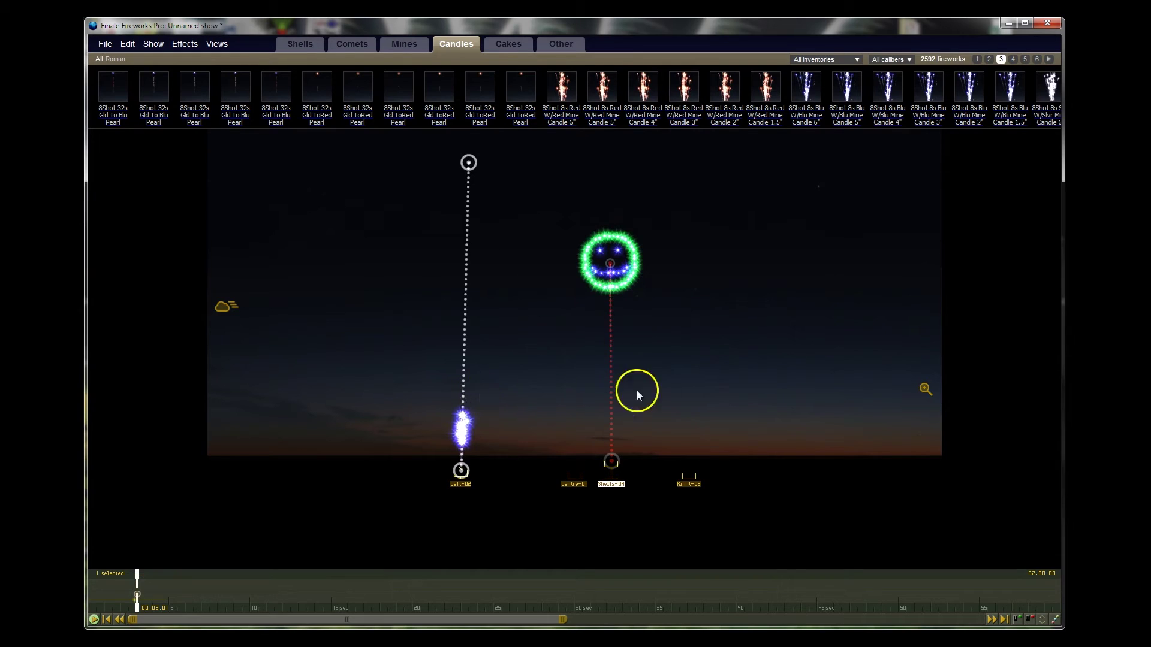
{"action": "left_click", "coordinate": [688, 486]}
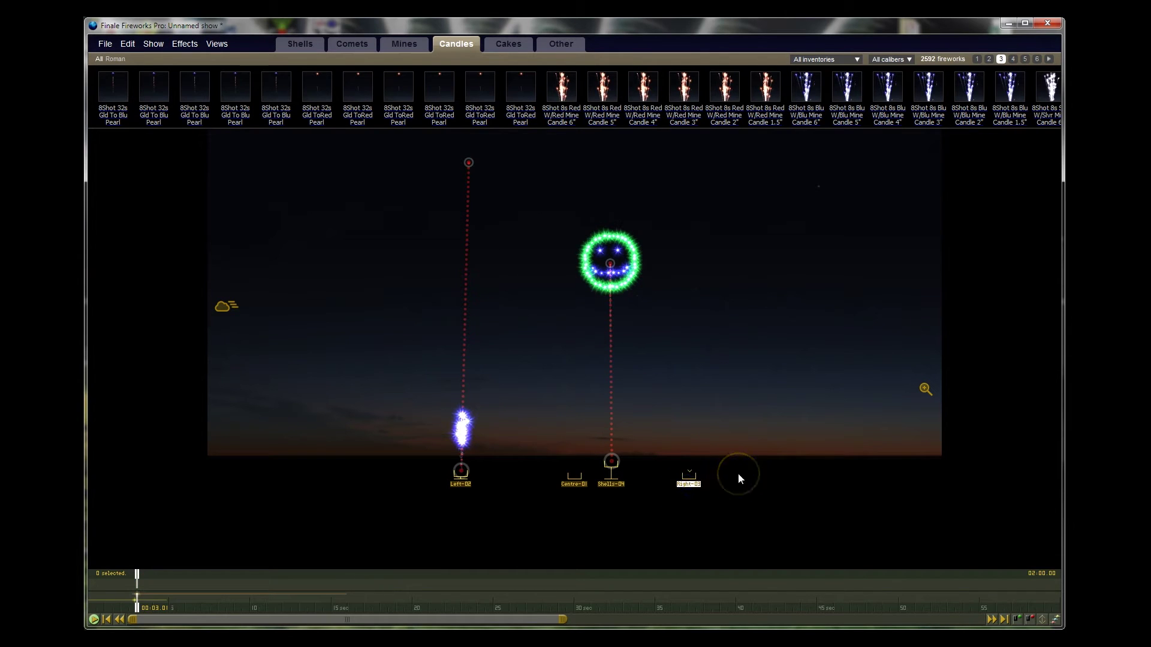
{"action": "left_click", "coordinate": [739, 478]}
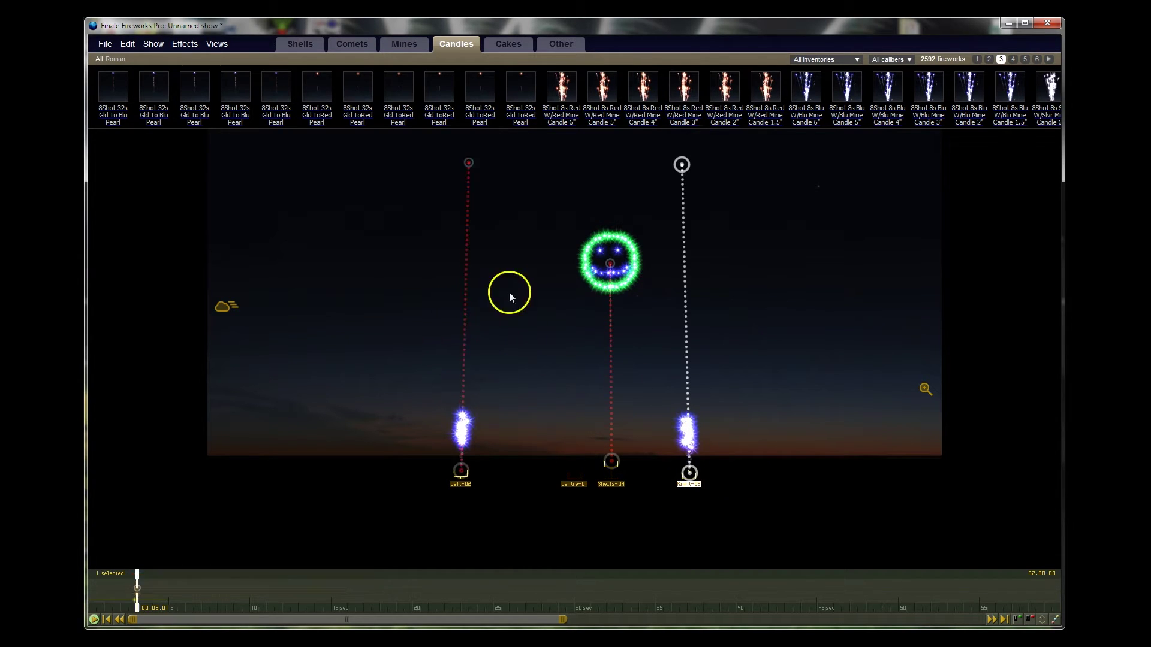
Step: Tilt the Left-02 and Right-03 candles about 20° inward and preview their crossing streams
{"action": "left_click_drag", "start_coordinate": [468, 163], "coordinate": [611, 187]}
{"action": "left_click_drag", "start_coordinate": [681, 164], "coordinate": [539, 195]}
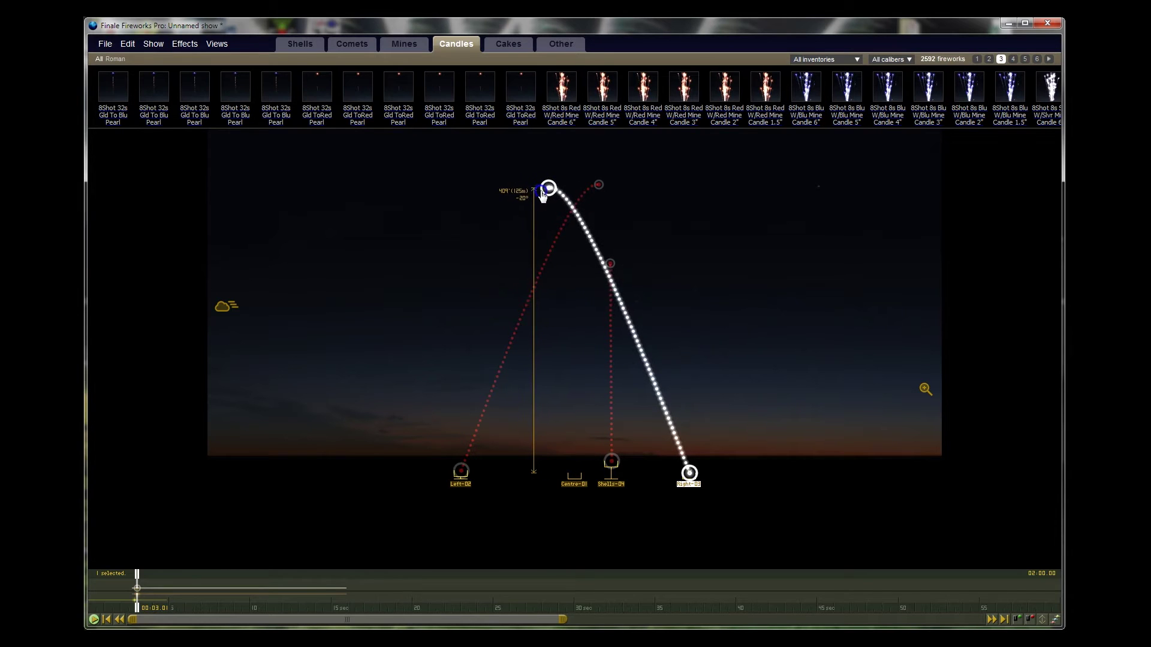
{"action": "left_click", "coordinate": [849, 246]}
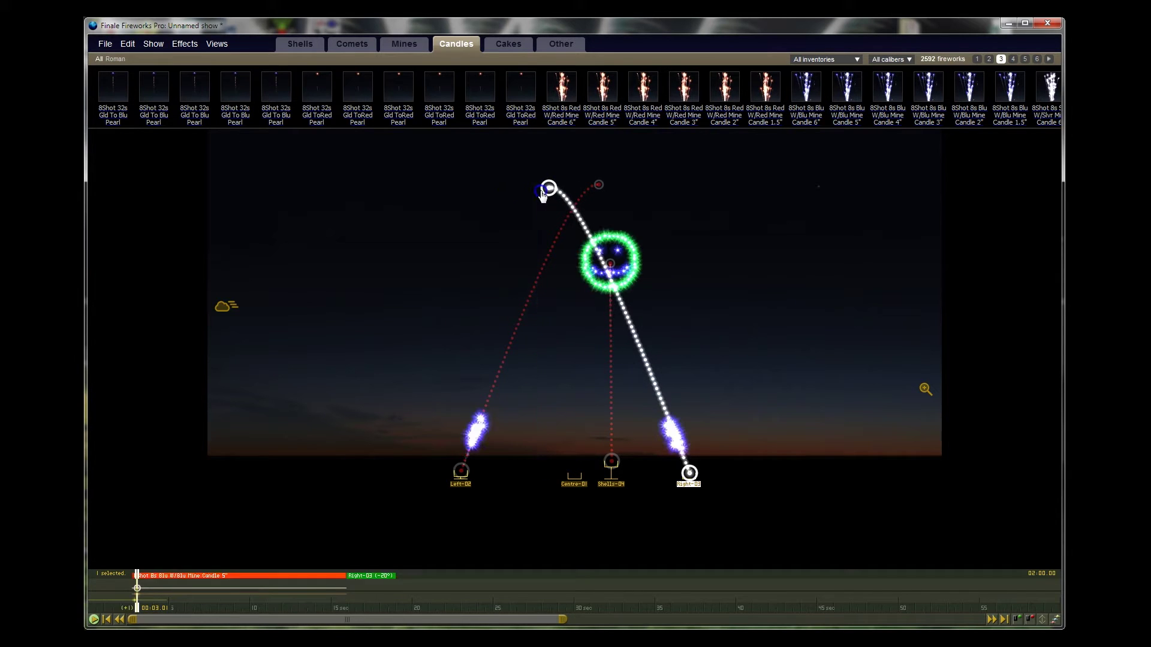
{"action": "left_click", "coordinate": [822, 322]}
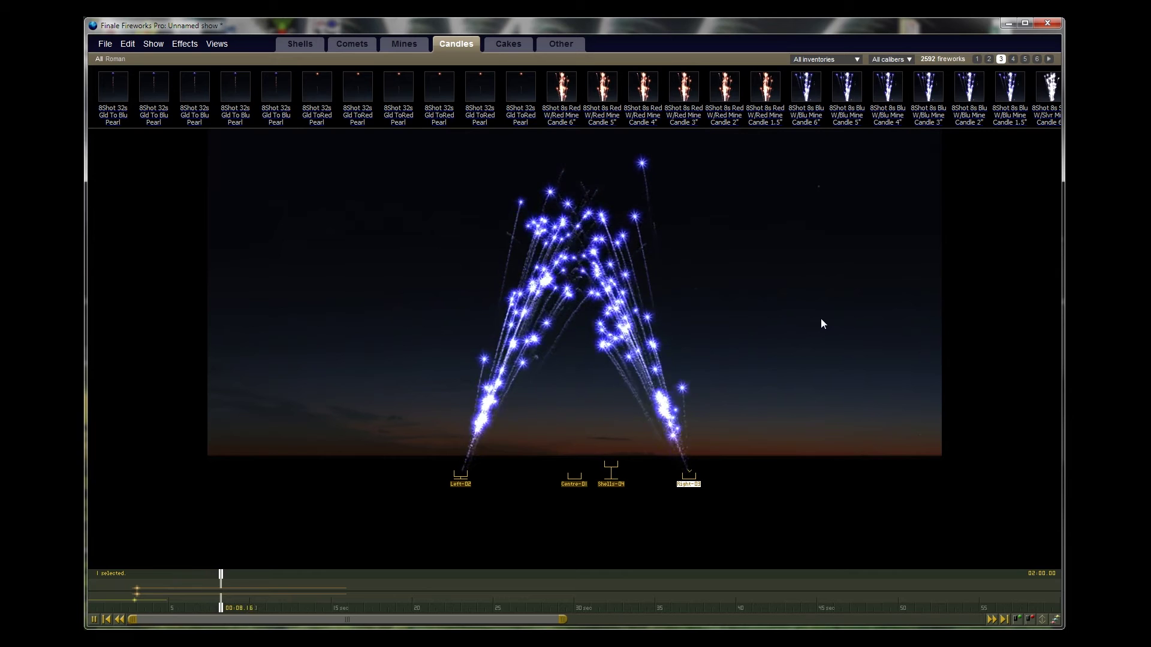
Step: Rewind the preview to about 9.4 seconds and make the timeline panel taller
{"action": "left_click", "coordinate": [533, 429]}
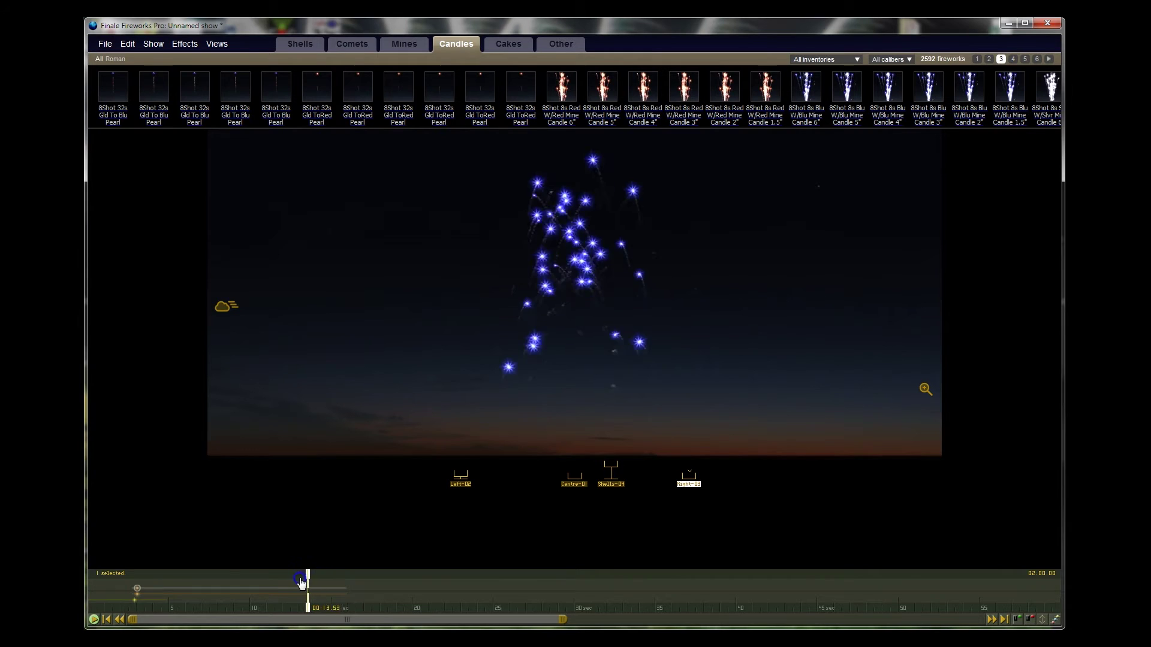
{"action": "mouse_move", "coordinate": [267, 577]}
{"action": "left_mouse_down"}
{"action": "mouse_move", "coordinate": [228, 579]}
{"action": "mouse_move", "coordinate": [328, 578]}
{"action": "mouse_move", "coordinate": [250, 572]}
{"action": "left_mouse_up"}
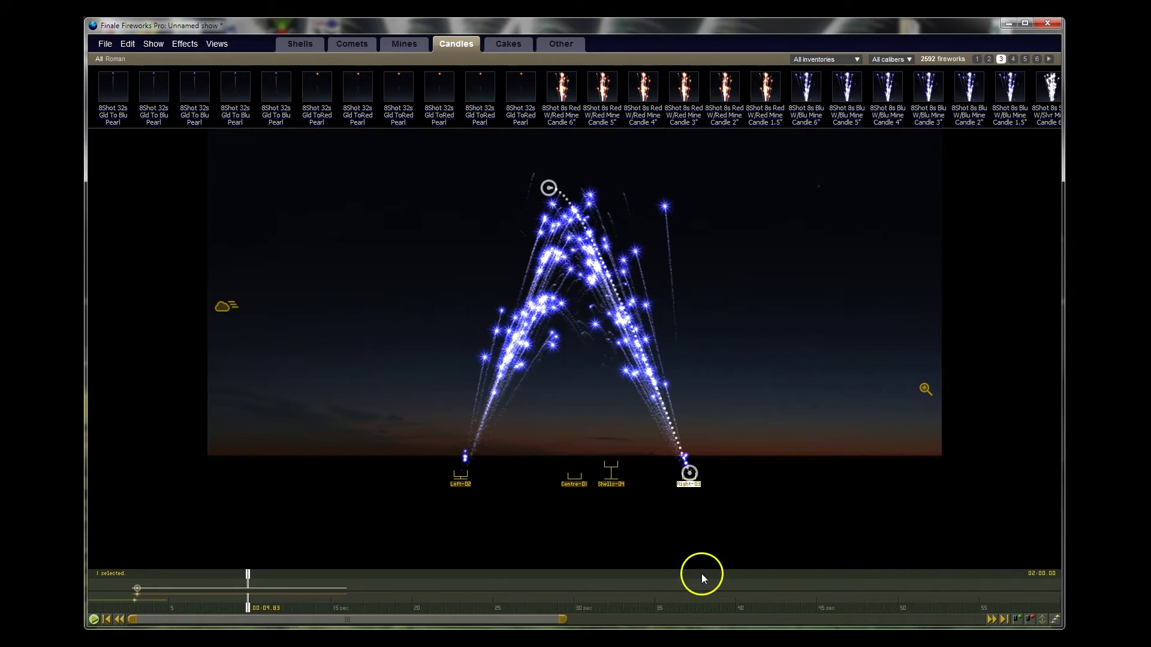
{"action": "left_click", "coordinate": [1043, 621]}
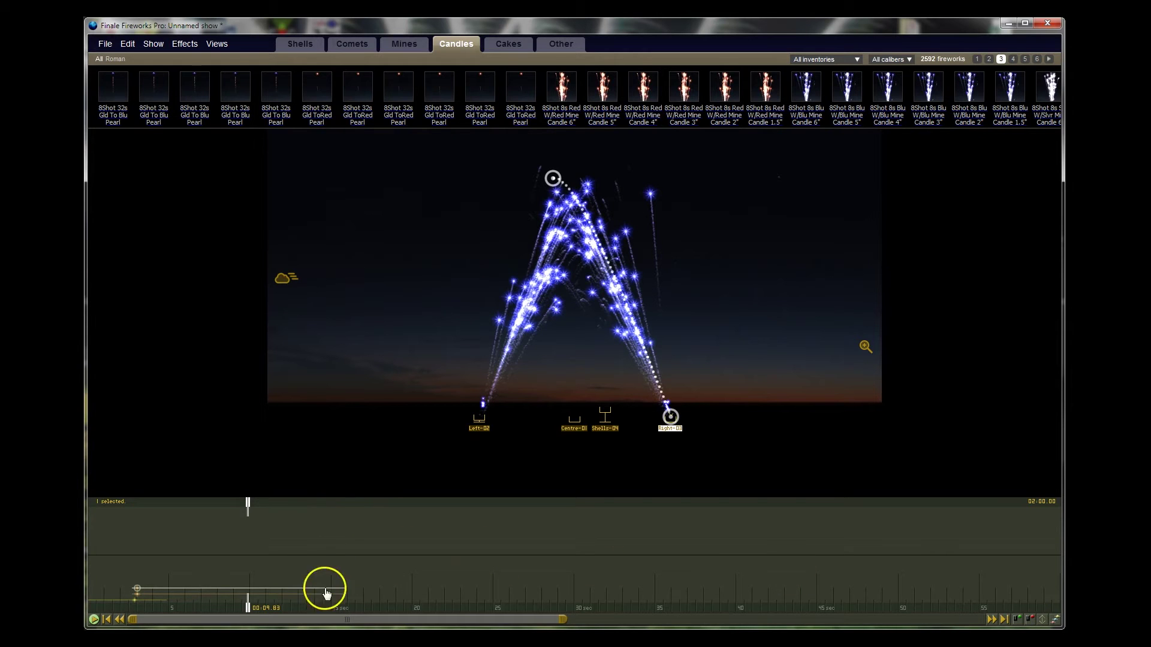
Step: Turn on effect-name labels on the timeline bars
{"action": "left_click", "coordinate": [1055, 620]}
{"action": "left_click", "coordinate": [1055, 620]}
{"action": "mouse_move", "coordinate": [137, 594]}
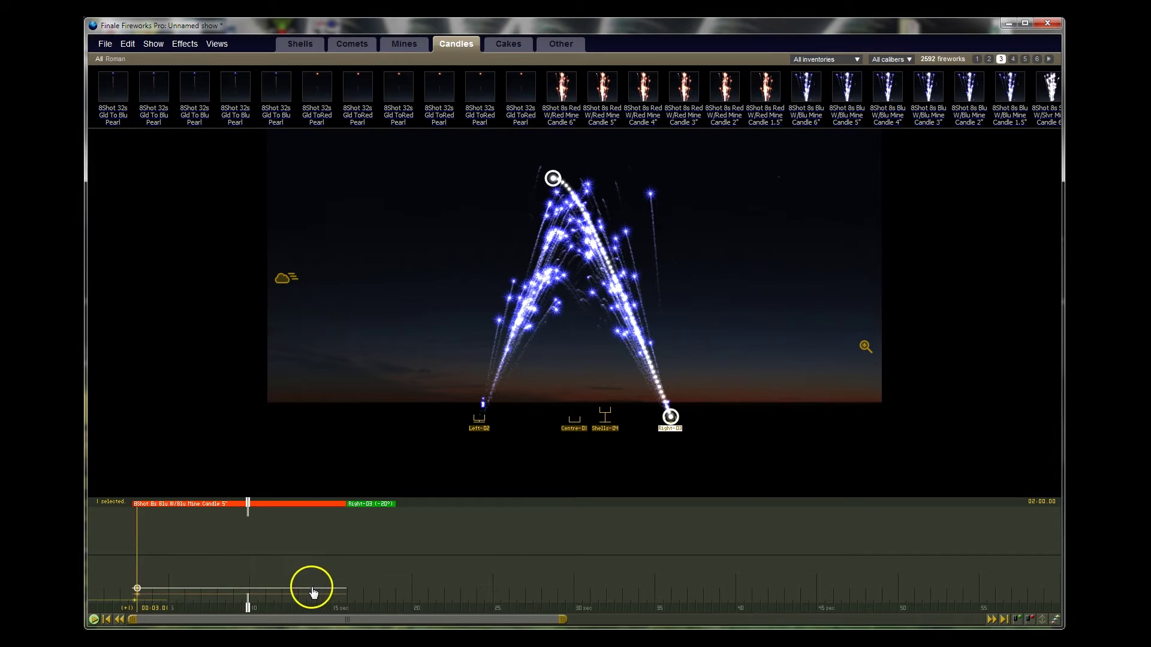
{"action": "left_click", "coordinate": [1056, 621]}
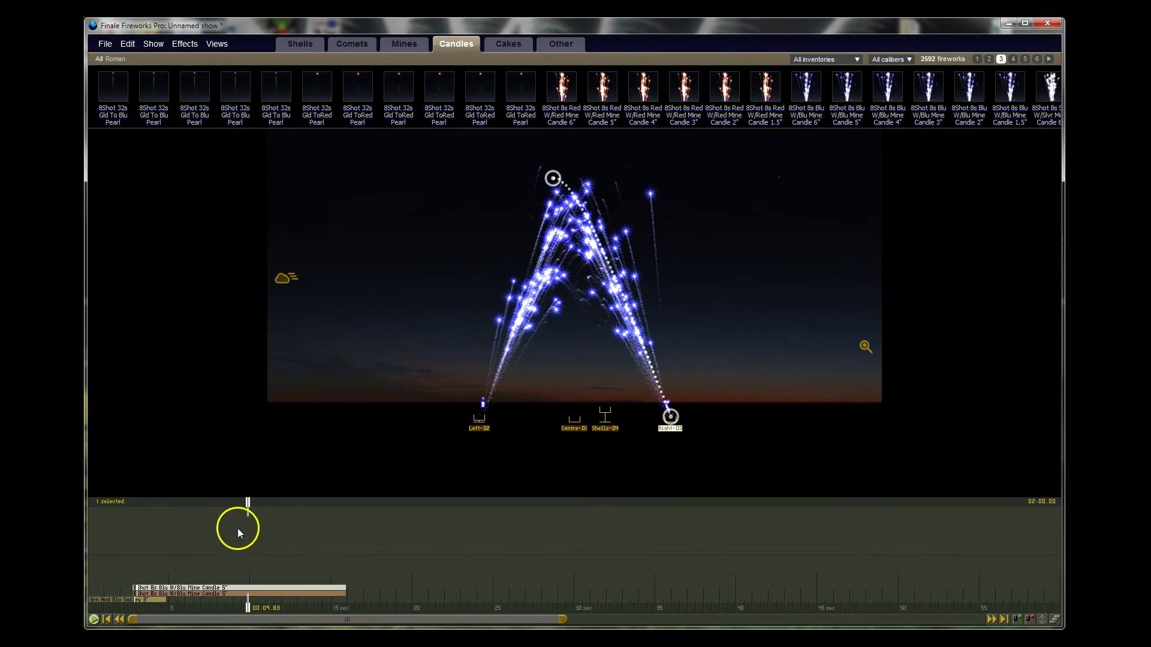
Step: Inspect the Left-02 and Right-03 candle events between about 9 and 14.75 seconds, then show the Cakes library
{"action": "mouse_move", "coordinate": [246, 501]}
{"action": "left_mouse_down"}
{"action": "mouse_move", "coordinate": [133, 511]}
{"action": "mouse_move", "coordinate": [260, 511]}
{"action": "left_mouse_up"}
{"action": "left_click", "coordinate": [161, 588]}
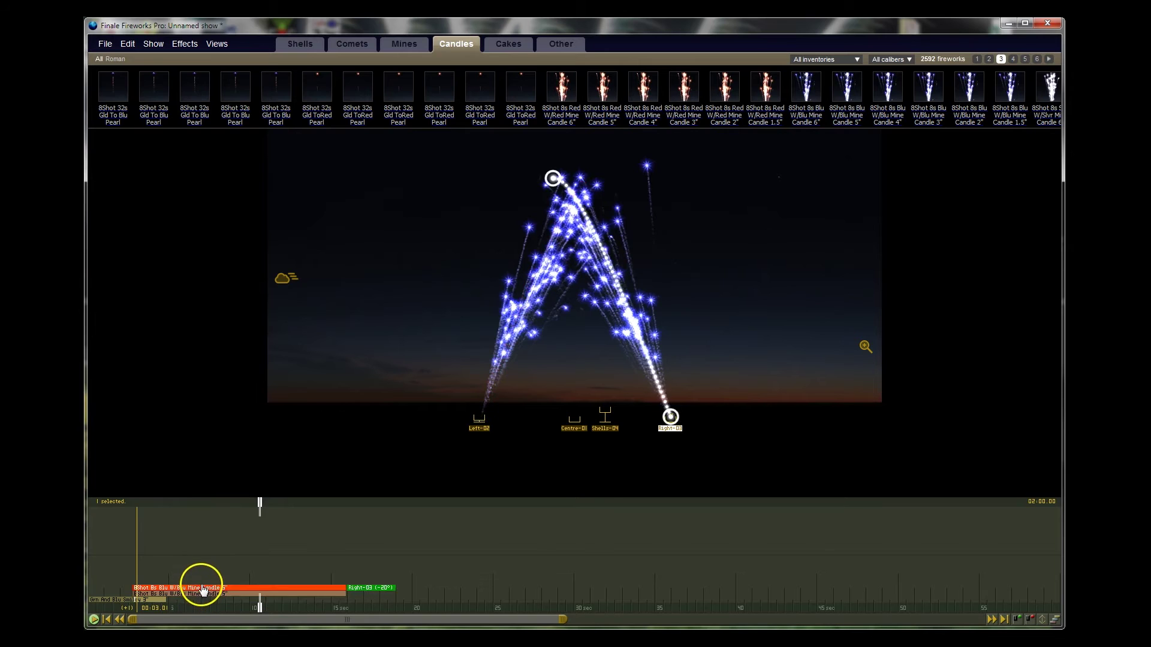
{"action": "left_click", "coordinate": [202, 594]}
{"action": "left_click", "coordinate": [245, 588]}
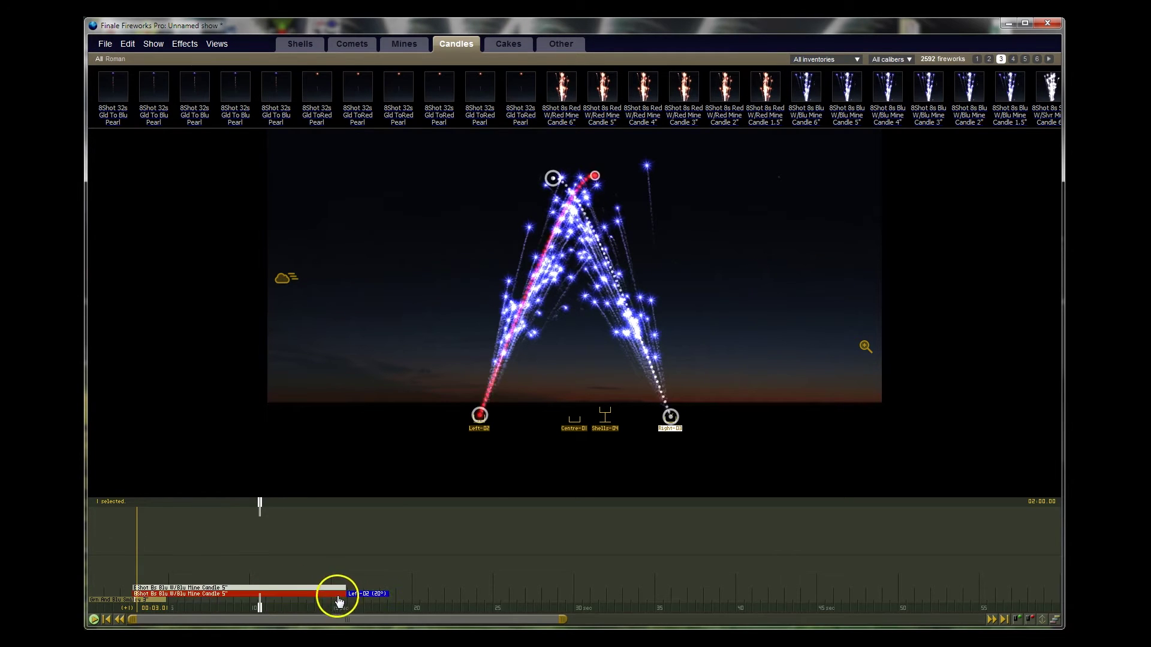
{"action": "left_click_drag", "start_coordinate": [264, 511], "coordinate": [322, 519]}
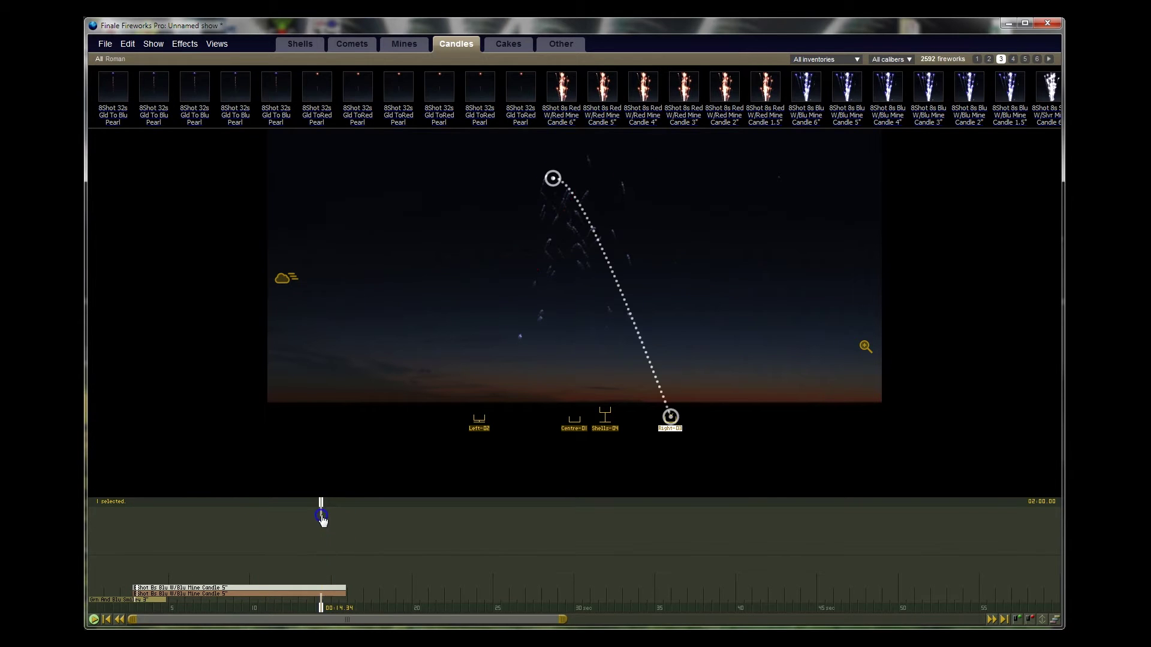
{"action": "left_click", "coordinate": [501, 45]}
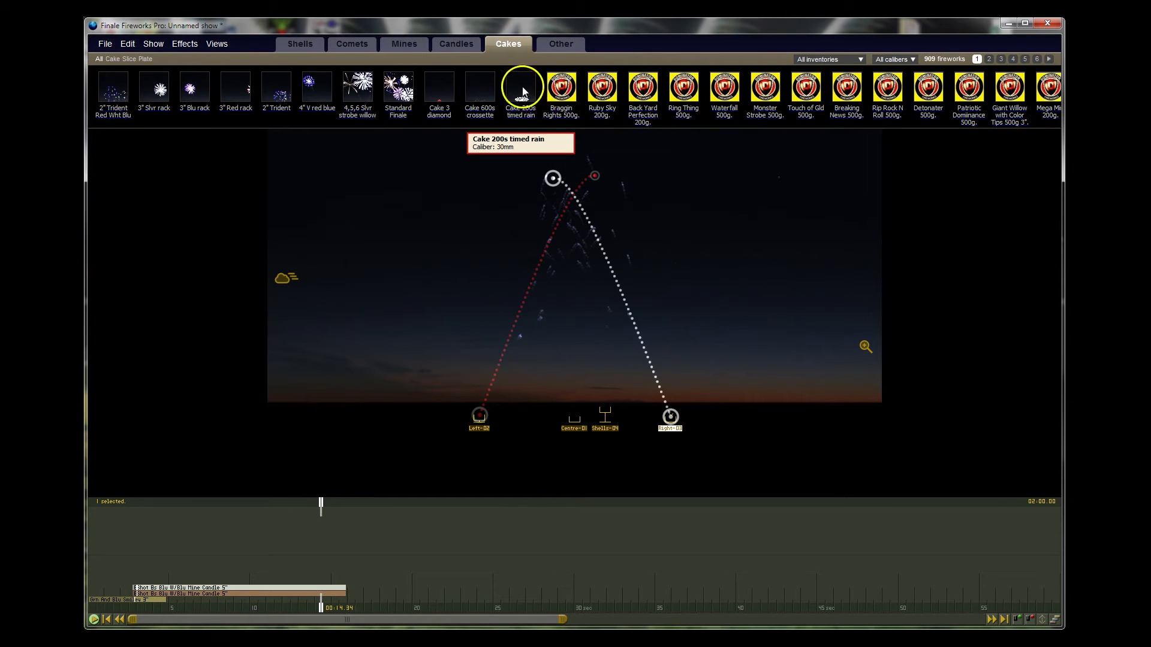
Step: Place Cake 200s timed rain at Centre-01, start it at 12.72 s, and preview from about 8.5 s
{"action": "left_click_drag", "start_coordinate": [514, 82], "coordinate": [588, 287]}
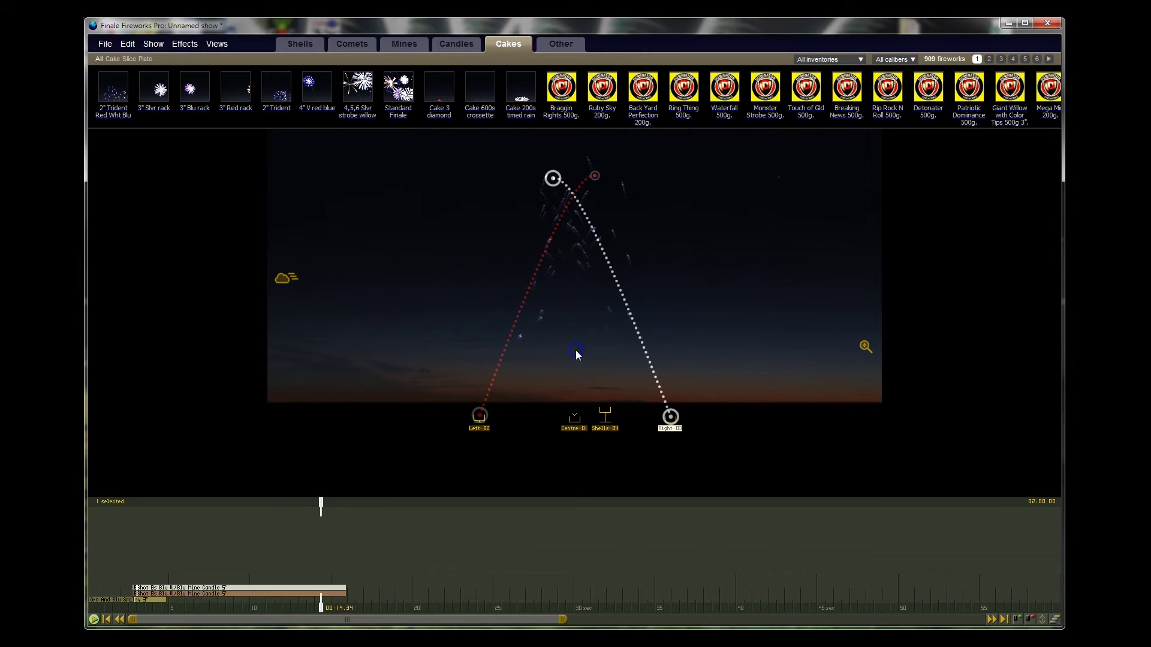
{"action": "left_click_drag", "start_coordinate": [320, 506], "coordinate": [273, 508]}
{"action": "left_click_drag", "start_coordinate": [402, 581], "coordinate": [383, 582]}
{"action": "left_click", "coordinate": [278, 511]}
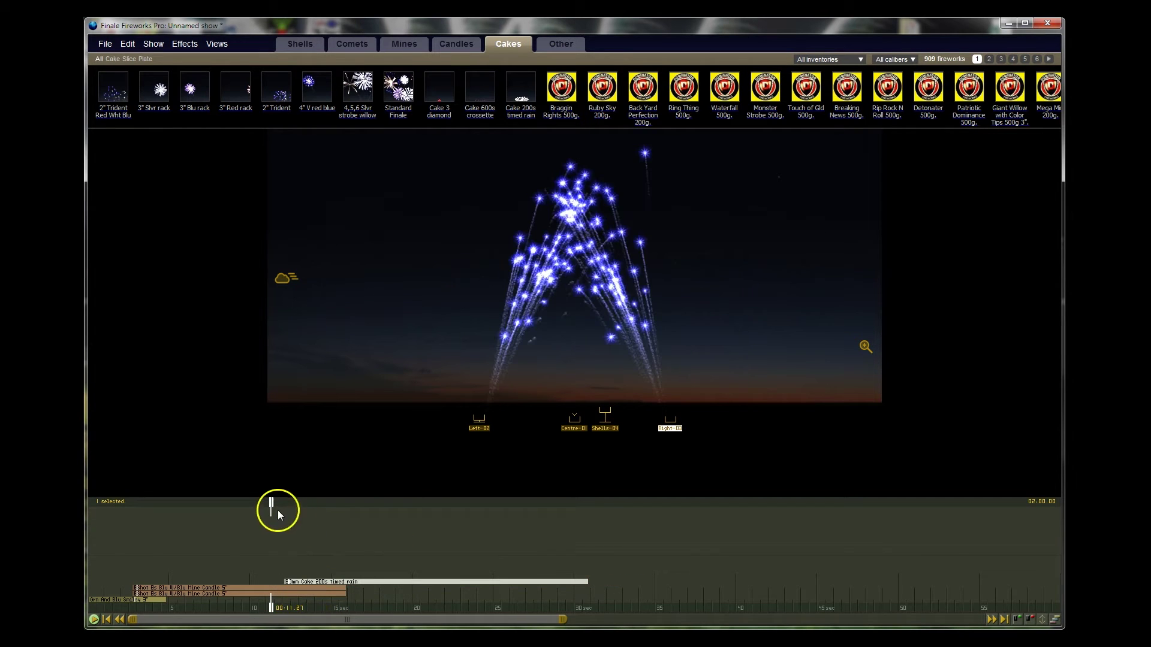
{"action": "left_click_drag", "start_coordinate": [255, 505], "coordinate": [203, 502]}
{"action": "key", "text": "space"}
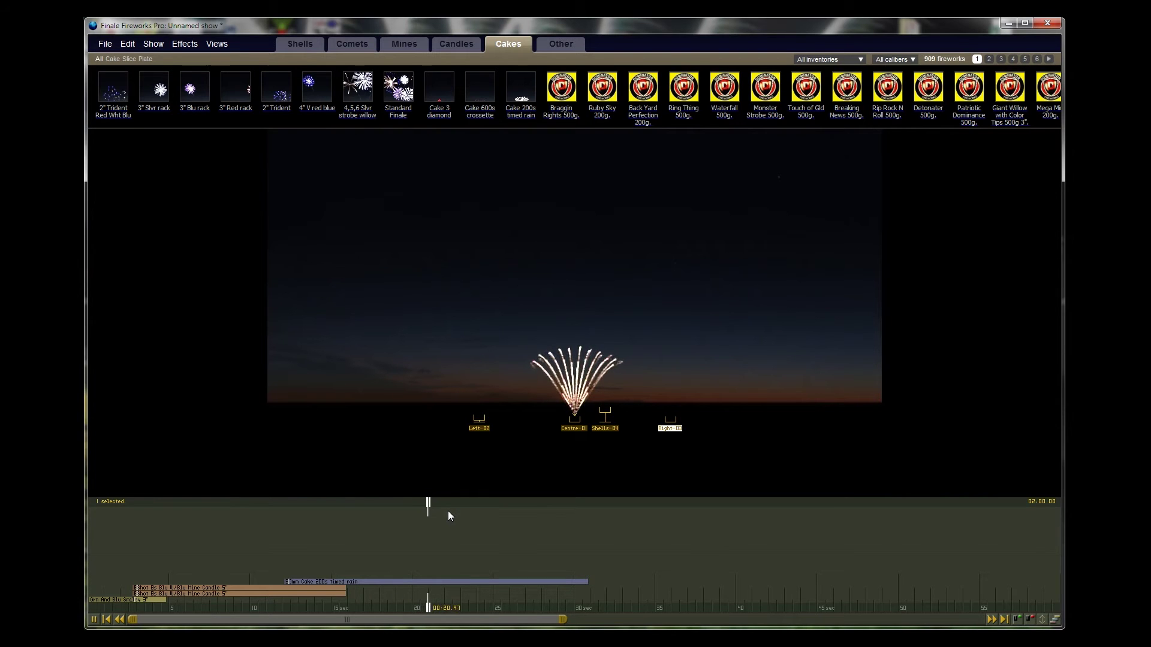
{"action": "left_click", "coordinate": [593, 517]}
{"action": "key", "text": "space"}
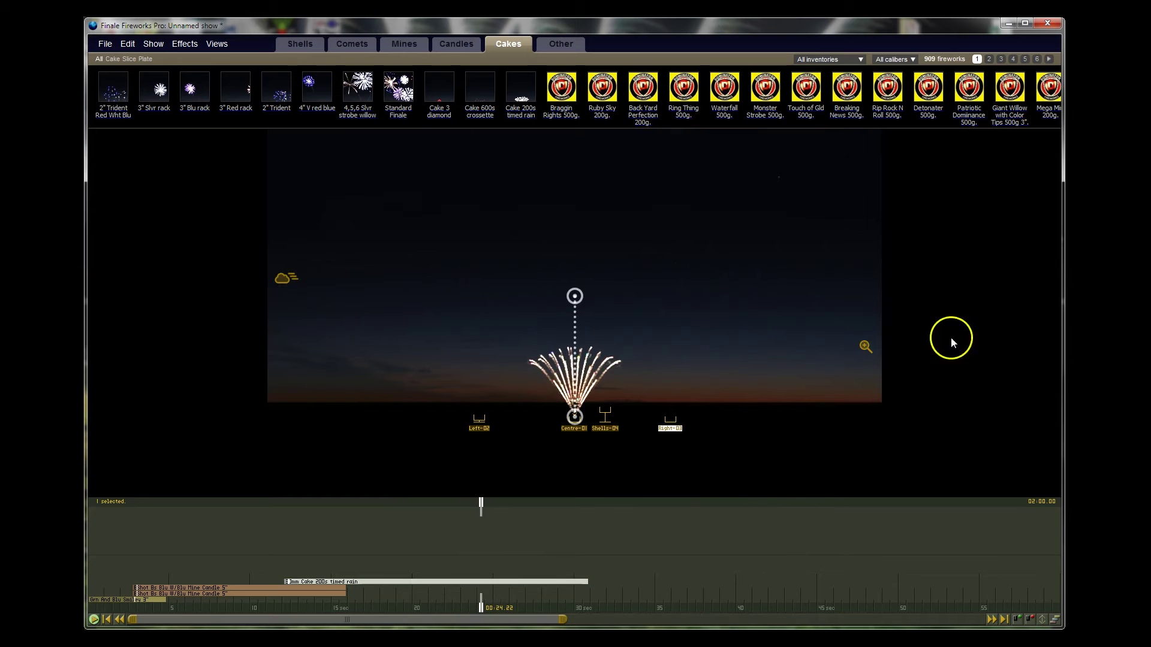
Step: Place 40s Assorted cakes at Left-02 and Right-03, play them, then pick Shells-04 in the Shells library
{"action": "left_click", "coordinate": [112, 58]}
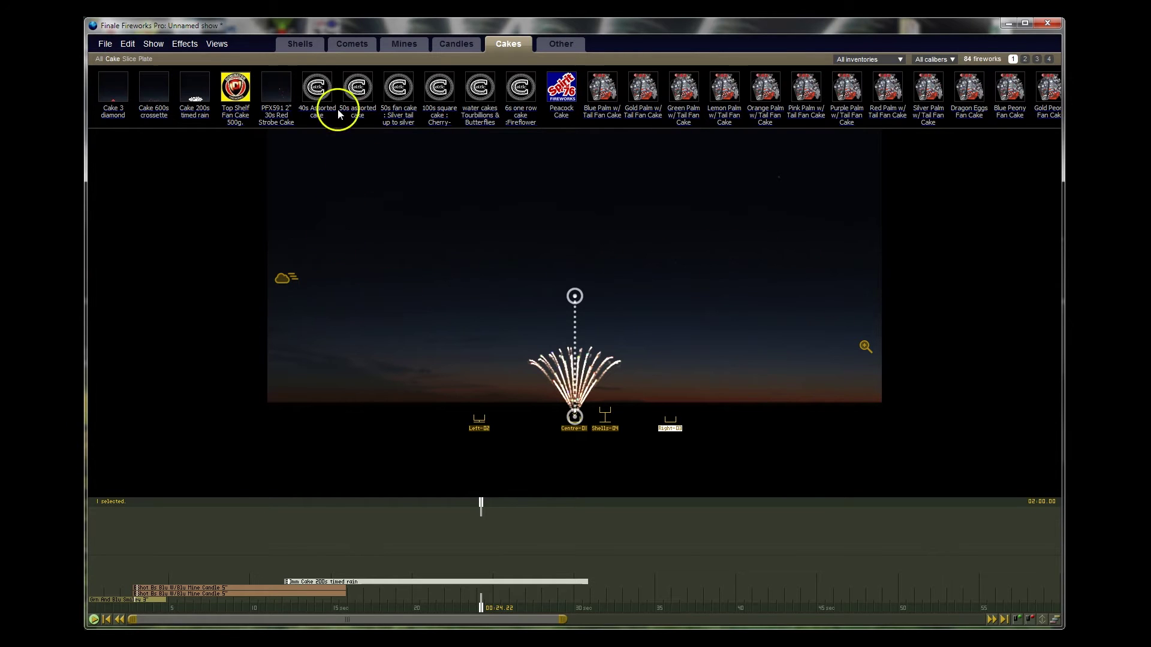
{"action": "mouse_move", "coordinate": [314, 91]}
{"action": "left_click_drag", "start_coordinate": [316, 91], "coordinate": [468, 289]}
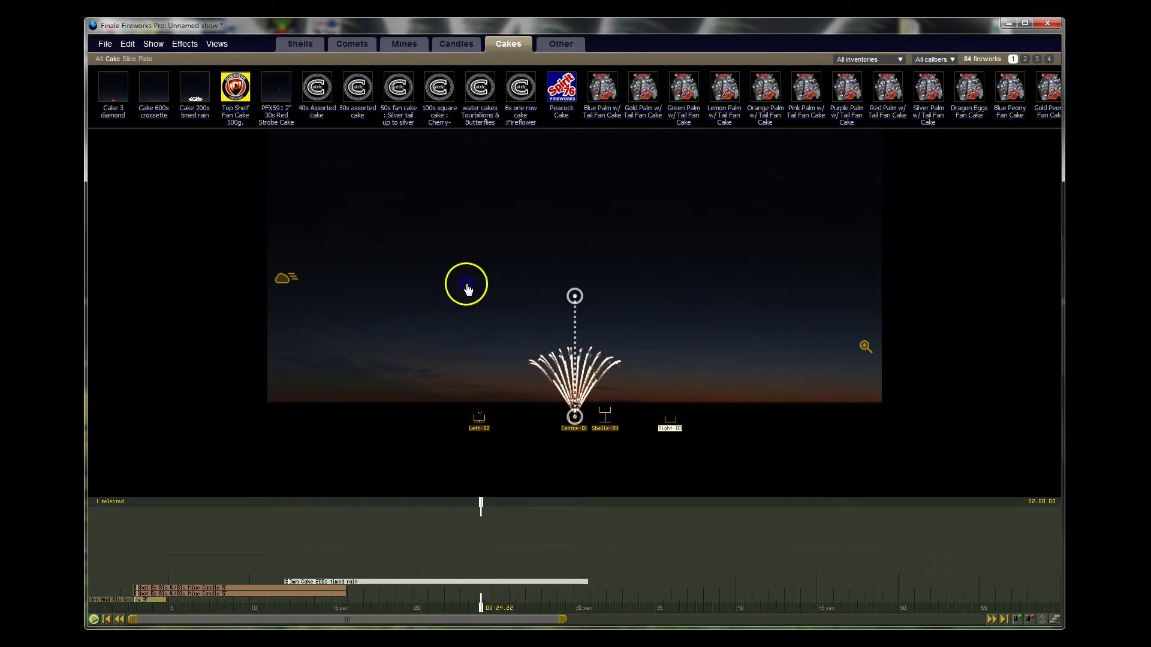
{"action": "left_click_drag", "start_coordinate": [485, 345], "coordinate": [426, 270]}
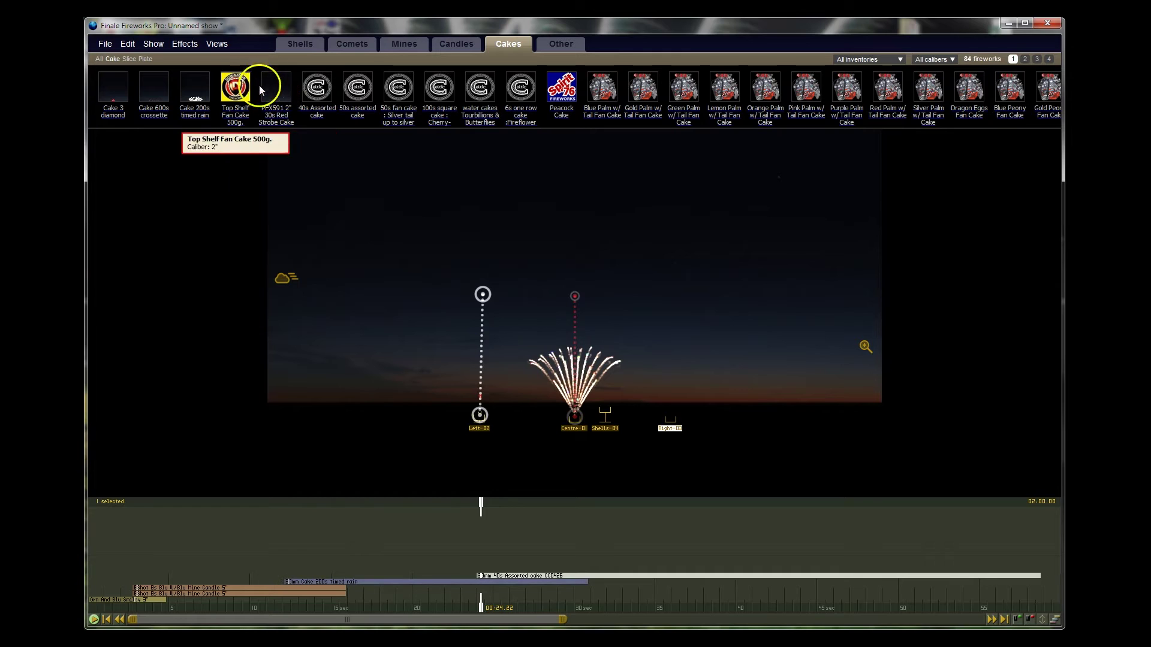
{"action": "left_click_drag", "start_coordinate": [535, 237], "coordinate": [673, 296]}
{"action": "left_click", "coordinate": [869, 479]}
{"action": "key", "text": "space"}
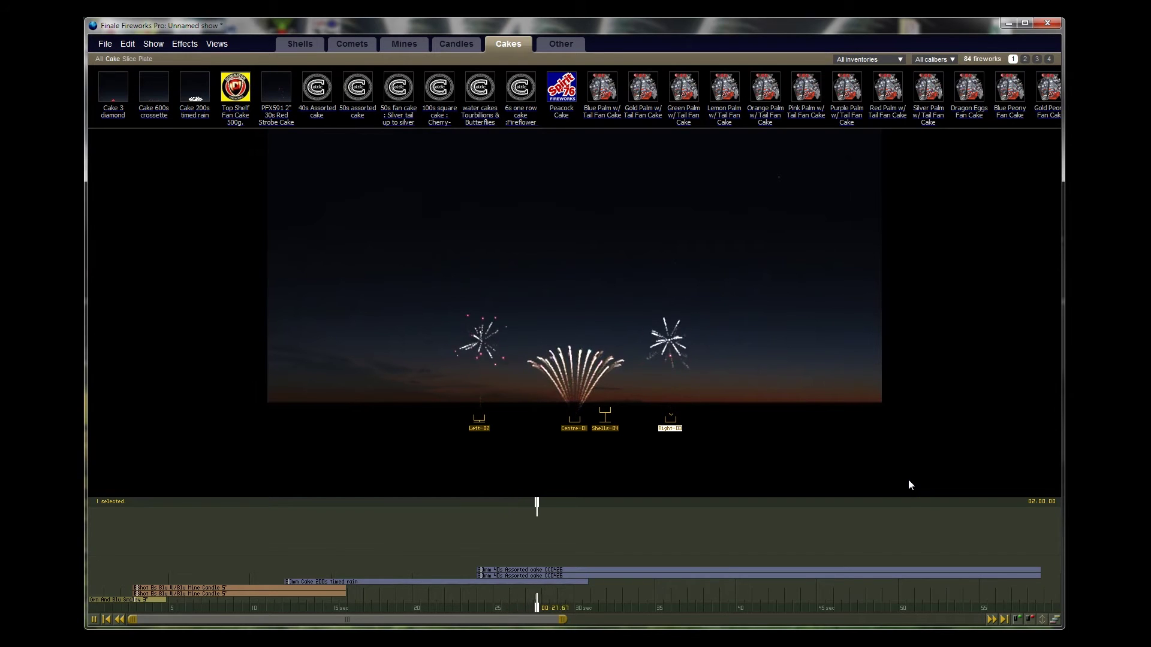
{"action": "left_click", "coordinate": [308, 45]}
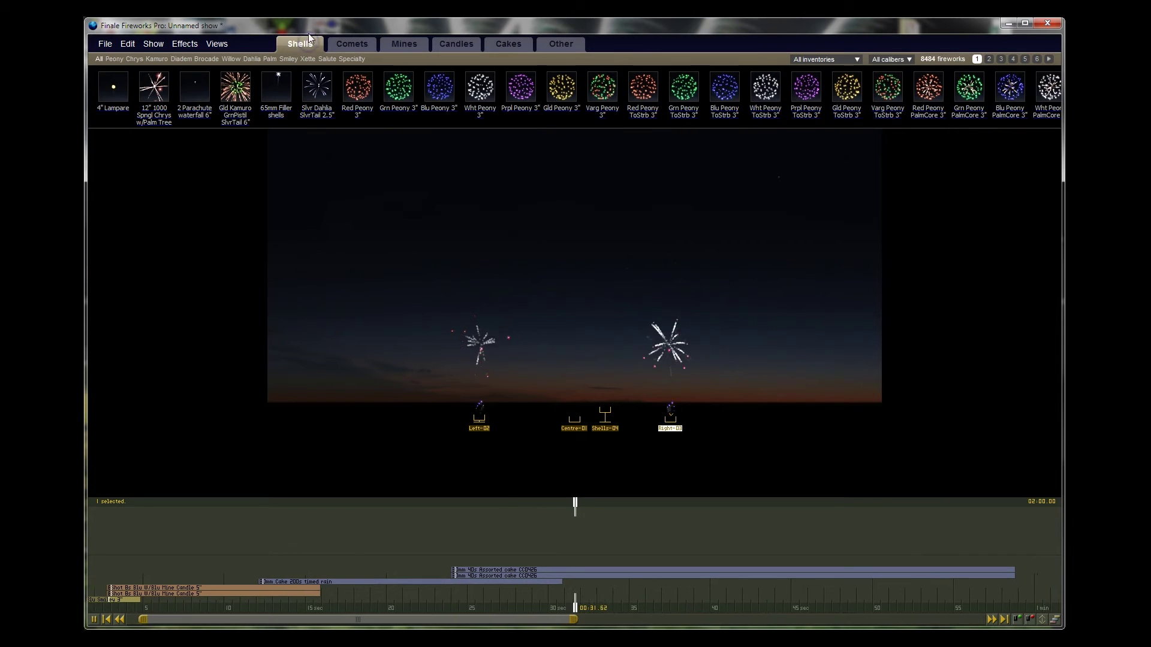
{"action": "left_click", "coordinate": [606, 430]}
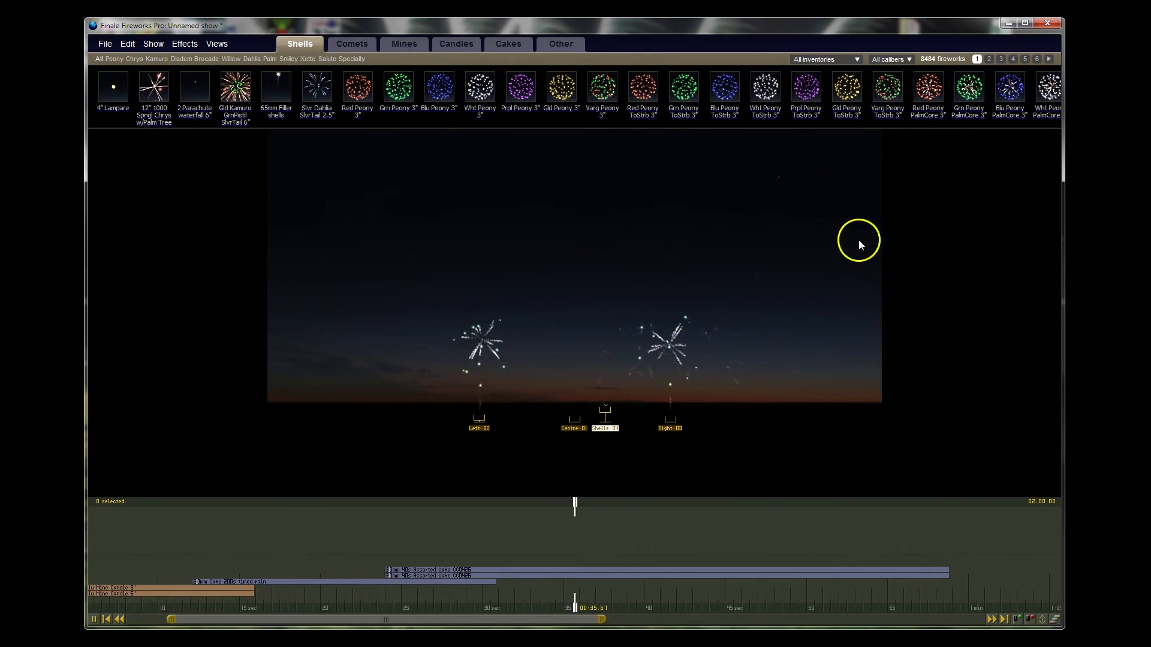
Step: Add Wht, Prpl, Gld and Varg Peony ToStrb 3" shells from Shells-04
{"action": "left_click", "coordinate": [766, 96]}
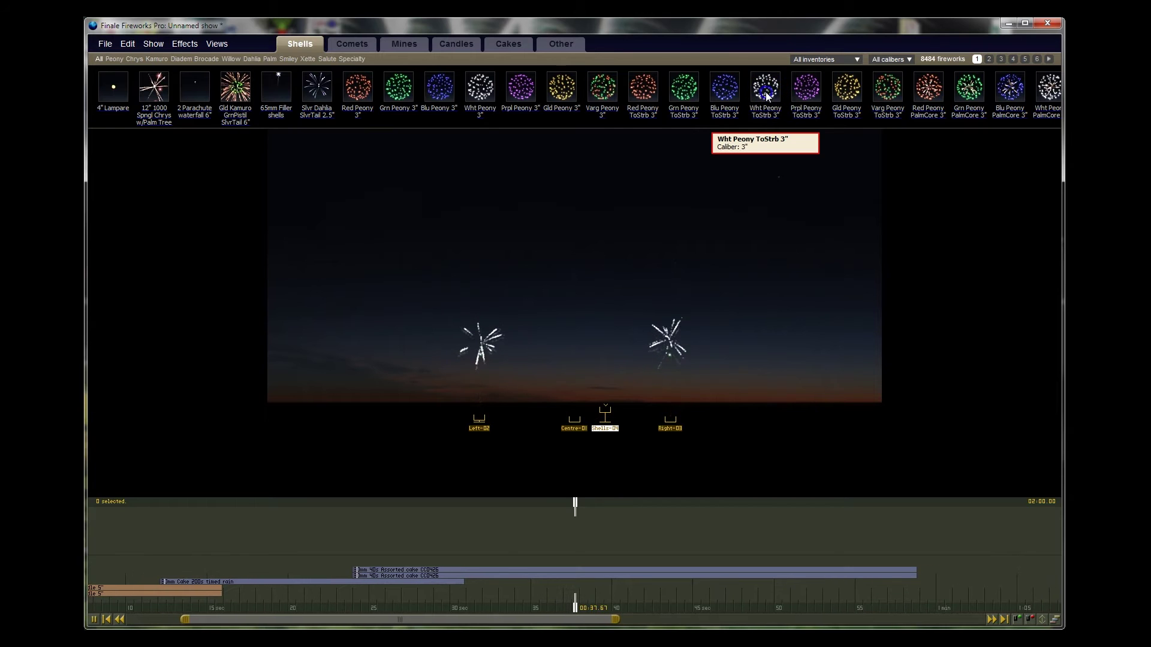
{"action": "left_click", "coordinate": [807, 93]}
{"action": "left_click", "coordinate": [854, 88]}
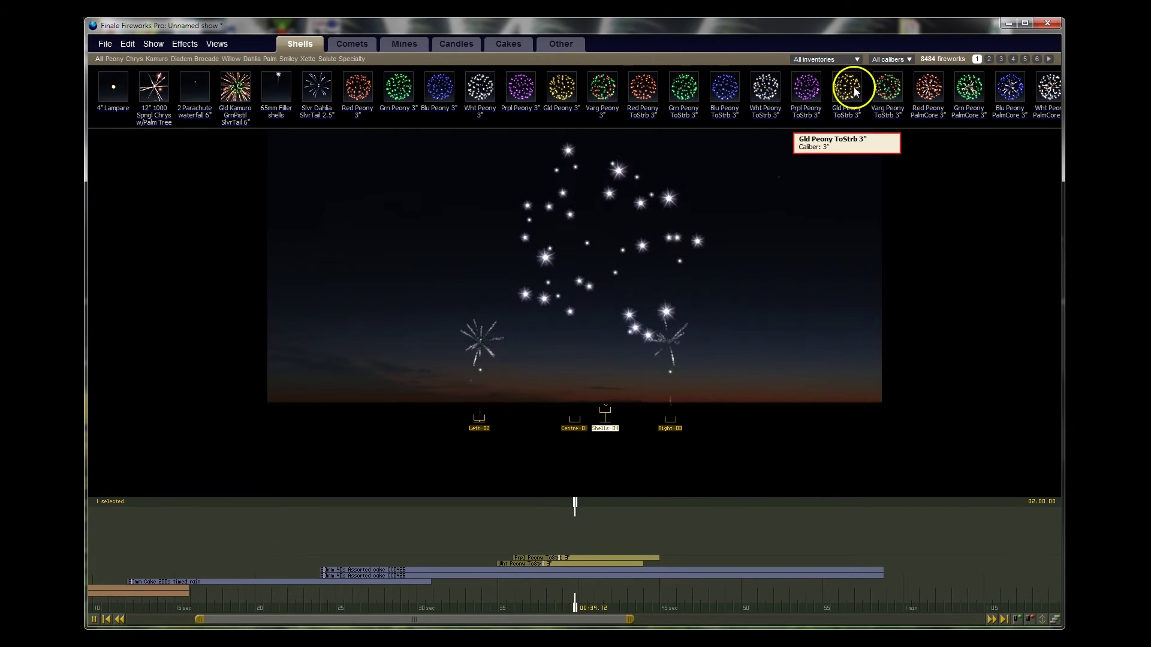
{"action": "left_click", "coordinate": [890, 90]}
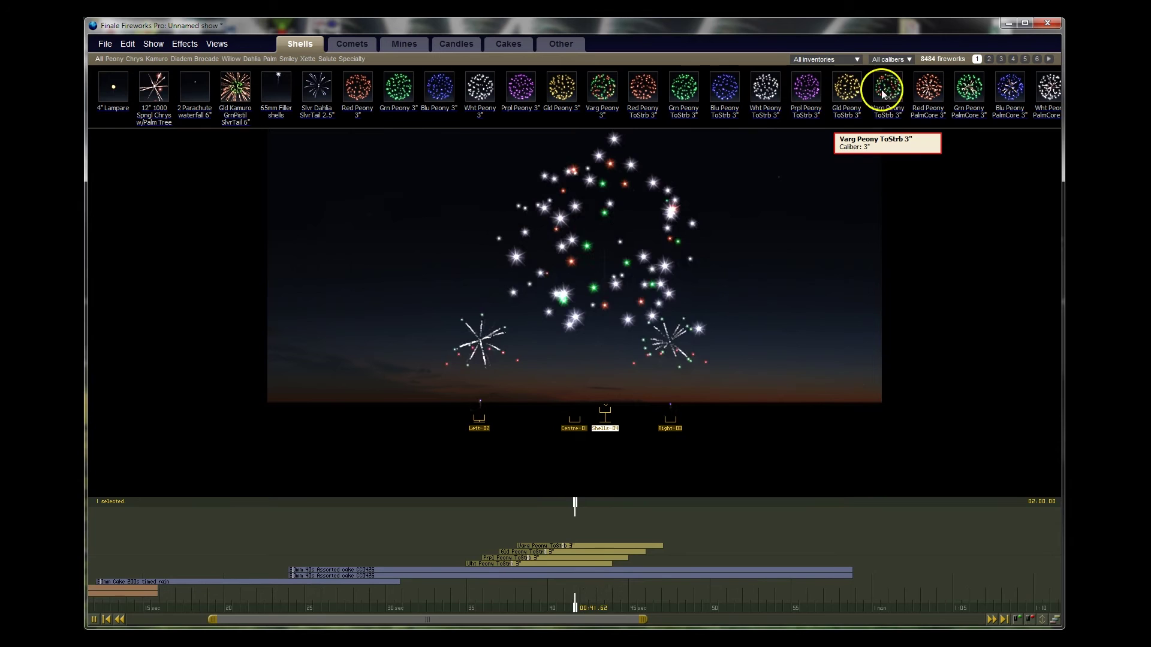
Step: Filter shells to 4"/100mm, rewind to about 36.5 s, and show the third page of shells
{"action": "left_click", "coordinate": [895, 60]}
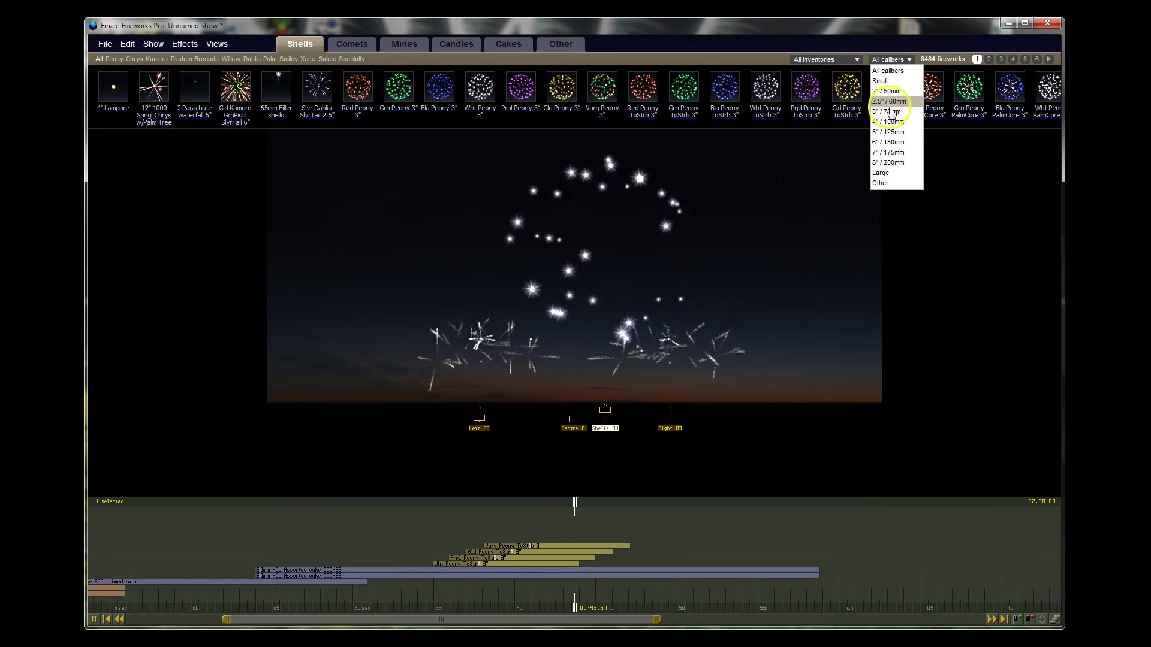
{"action": "left_click", "coordinate": [887, 122]}
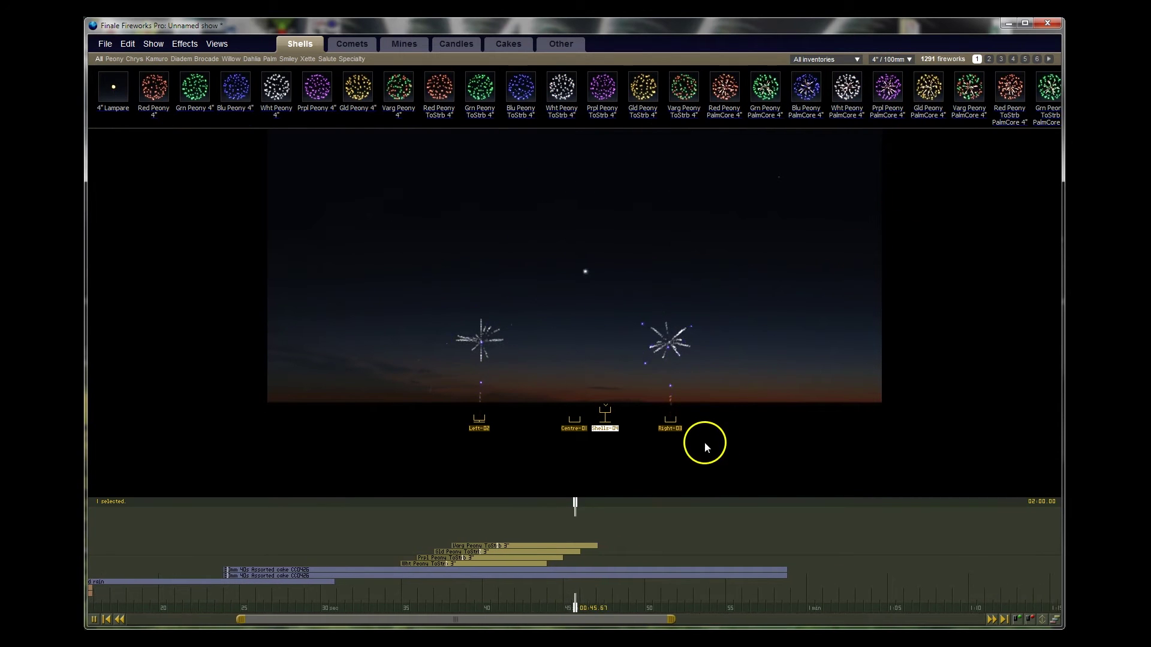
{"action": "left_click", "coordinate": [571, 506]}
{"action": "left_click_drag", "start_coordinate": [571, 506], "coordinate": [393, 507]}
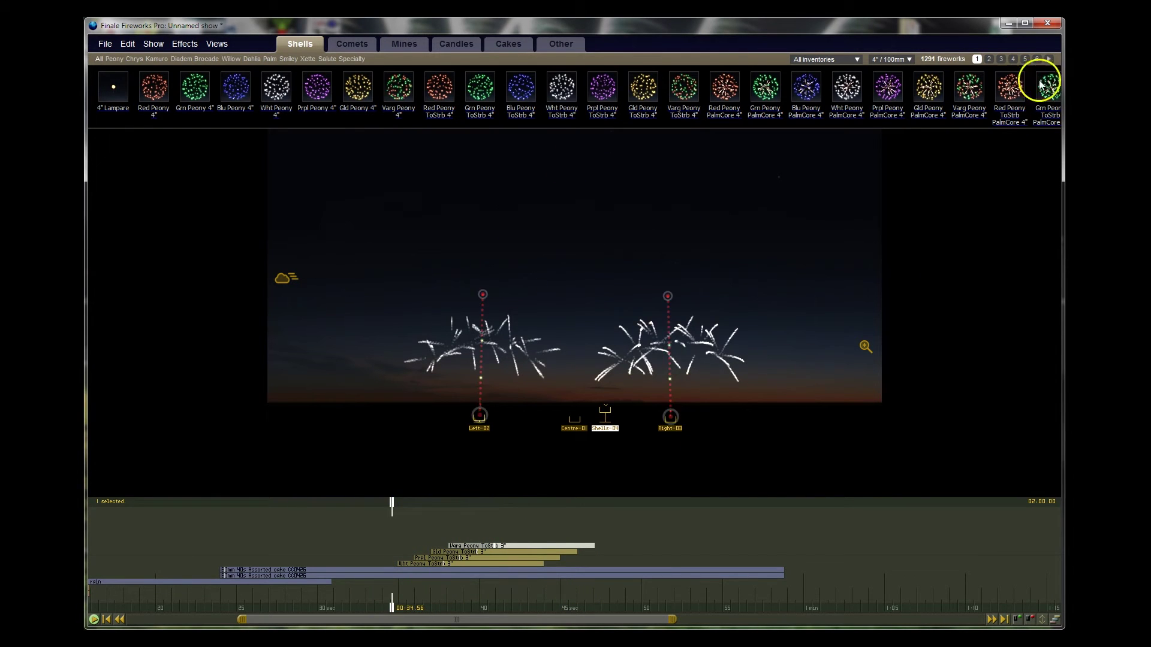
{"action": "left_click", "coordinate": [990, 60]}
{"action": "left_click", "coordinate": [1002, 60]}
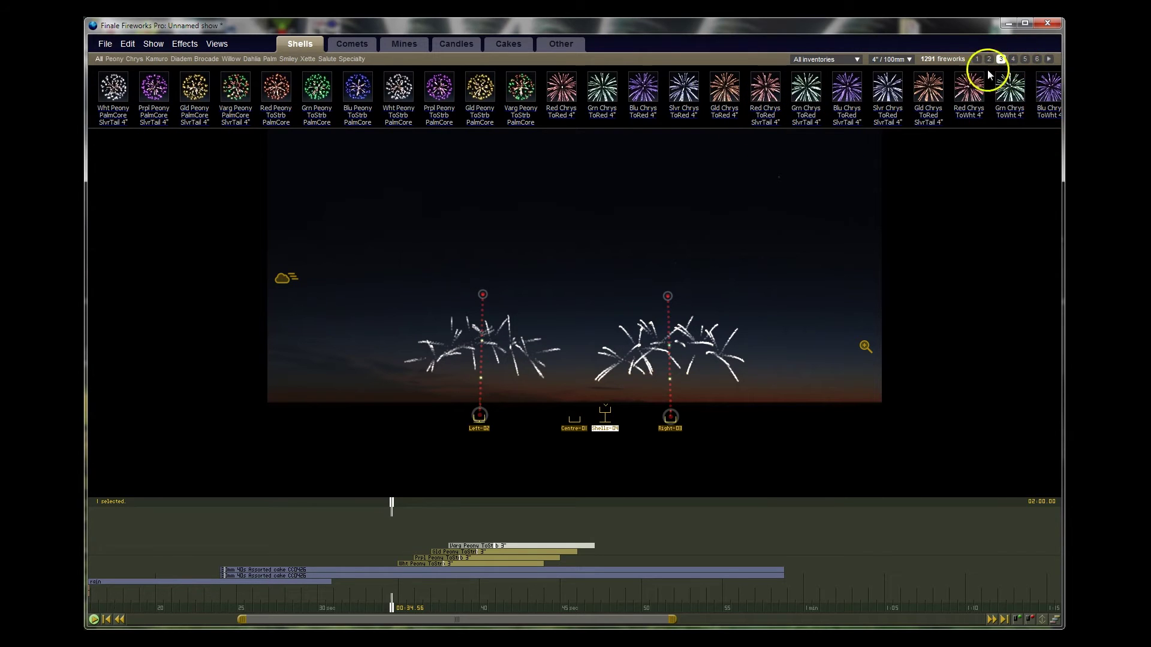
Step: During playback add a Gld Chrys ToRed SlvrTail 4" and three Red Chrys ToWht 4" shells
{"action": "key", "text": "space"}
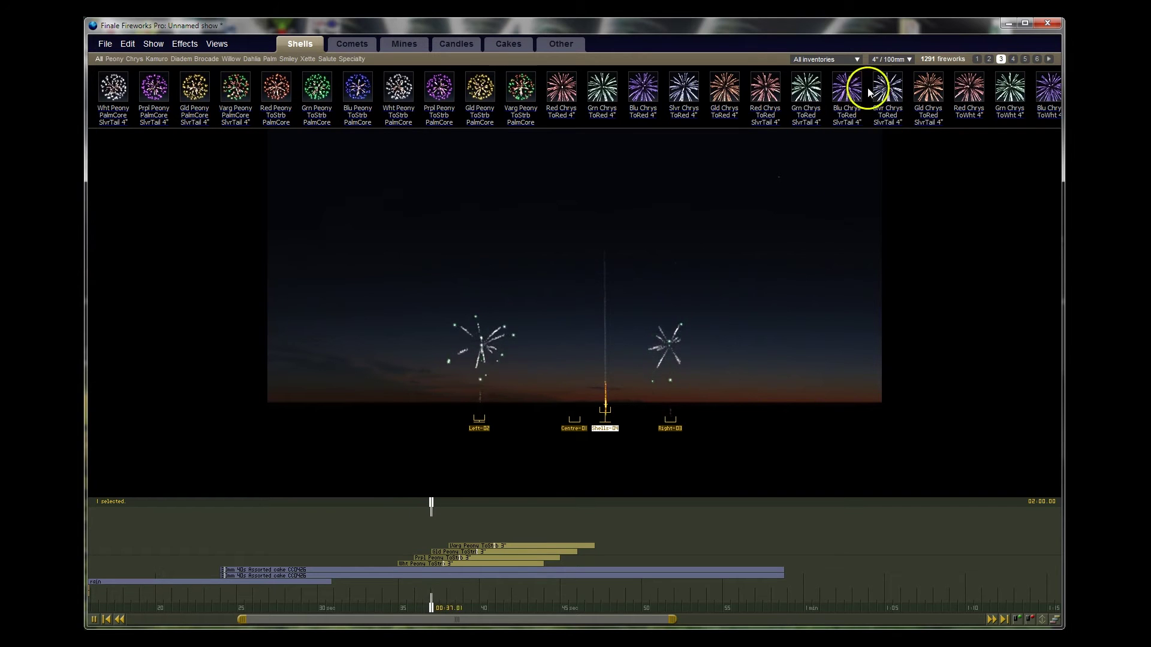
{"action": "left_click", "coordinate": [928, 89]}
{"action": "left_click", "coordinate": [974, 90]}
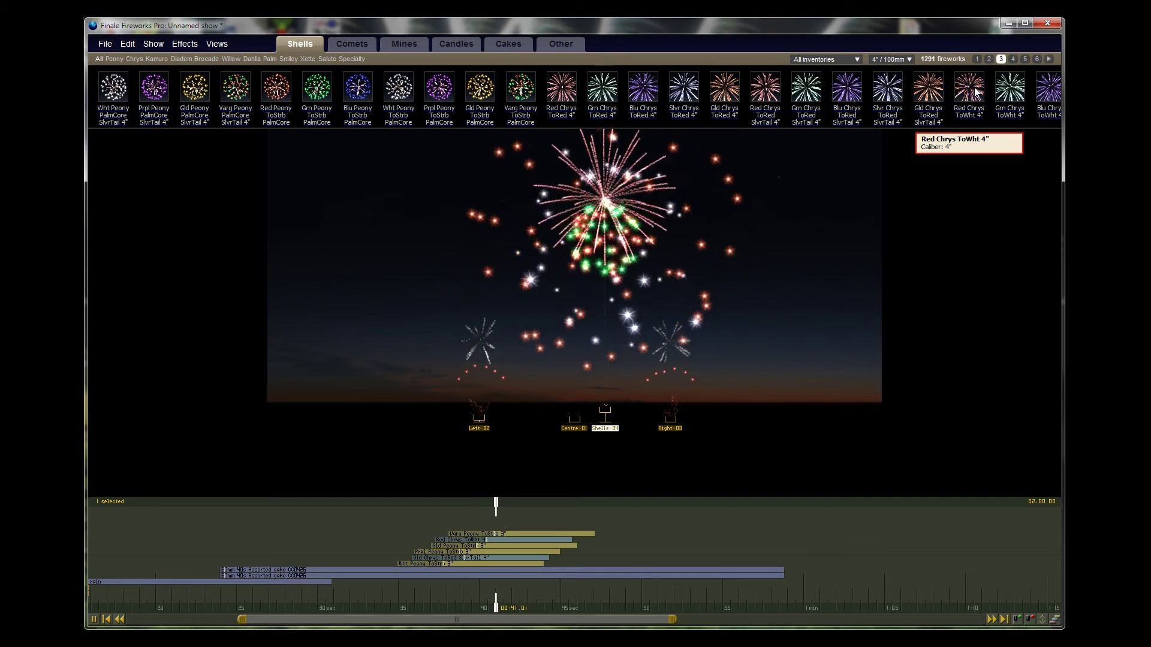
{"action": "left_click", "coordinate": [974, 90]}
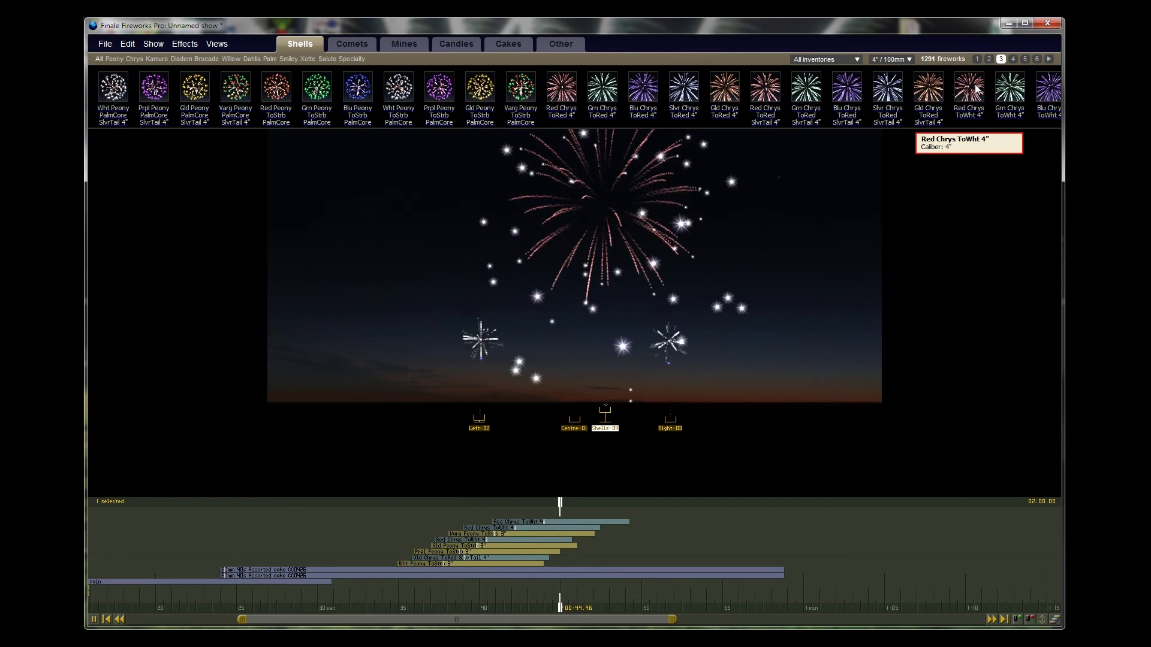
{"action": "left_click", "coordinate": [974, 90]}
{"action": "left_click", "coordinate": [711, 368]}
{"action": "left_click_drag", "start_coordinate": [561, 502], "coordinate": [384, 501]}
{"action": "left_click", "coordinate": [625, 344]}
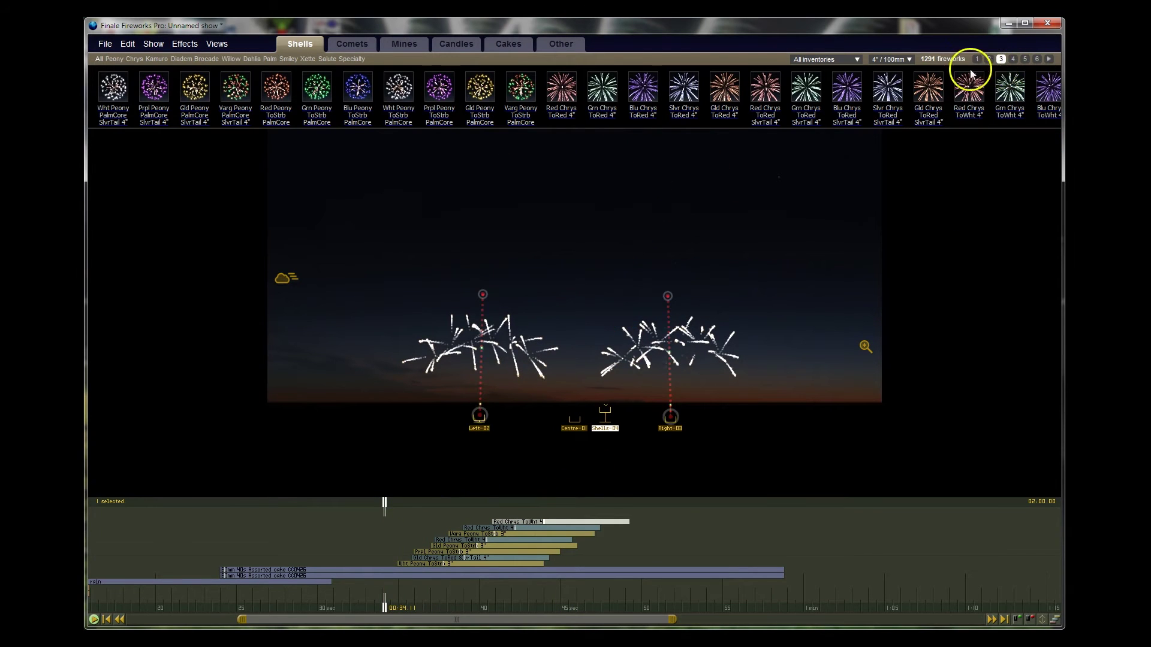
Step: Filter shells to 5"/125mm and page through to the Kamuro and Brocade shells
{"action": "left_click", "coordinate": [903, 60]}
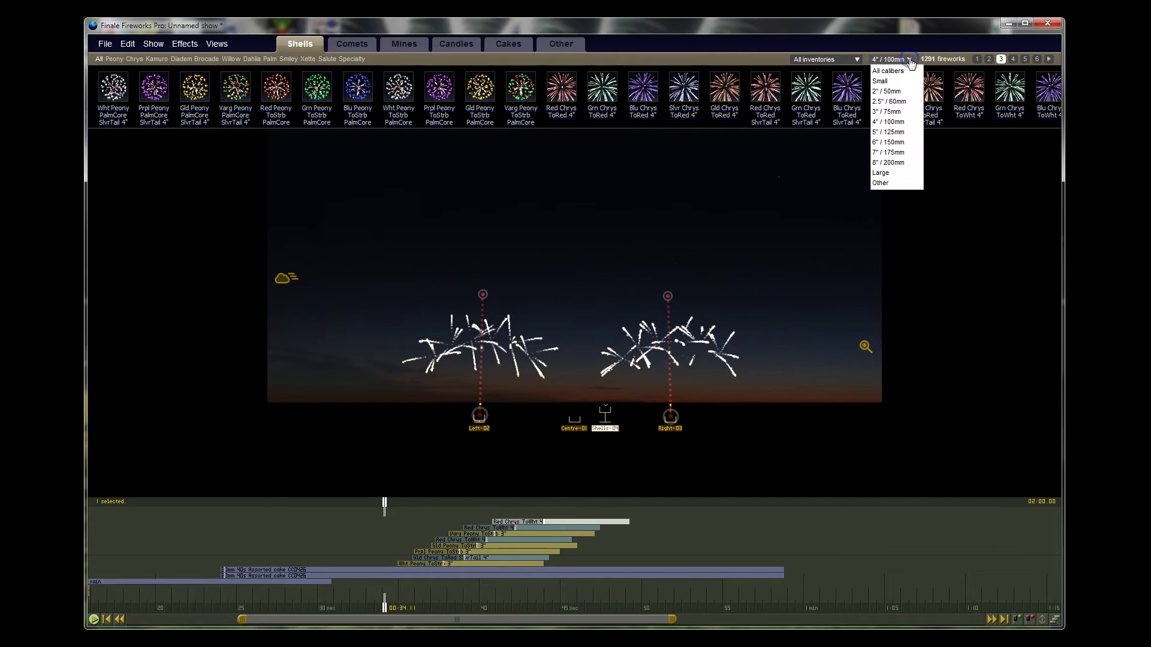
{"action": "left_click", "coordinate": [886, 132]}
{"action": "key", "text": "space"}
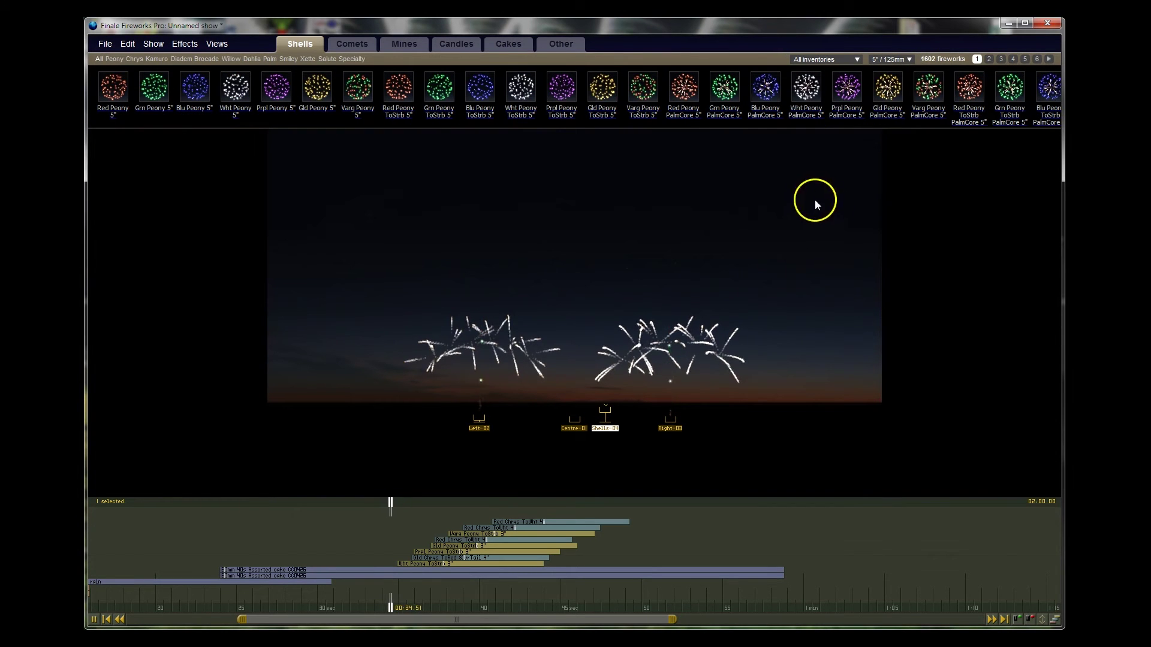
{"action": "left_click", "coordinate": [831, 223]}
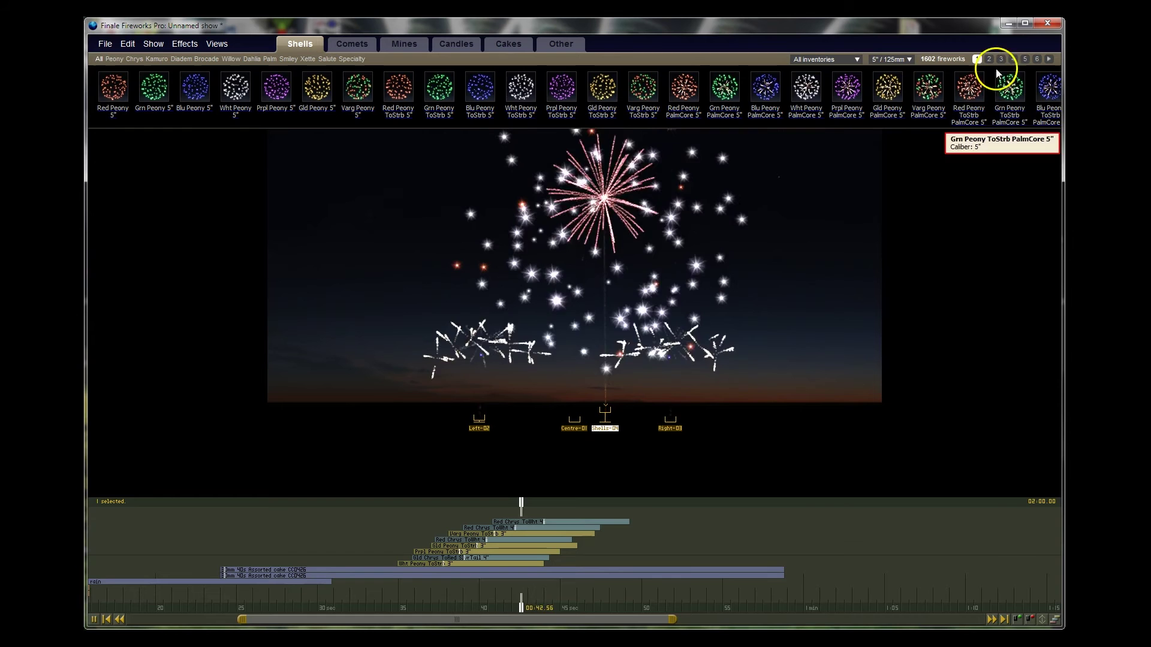
{"action": "left_click", "coordinate": [1001, 59]}
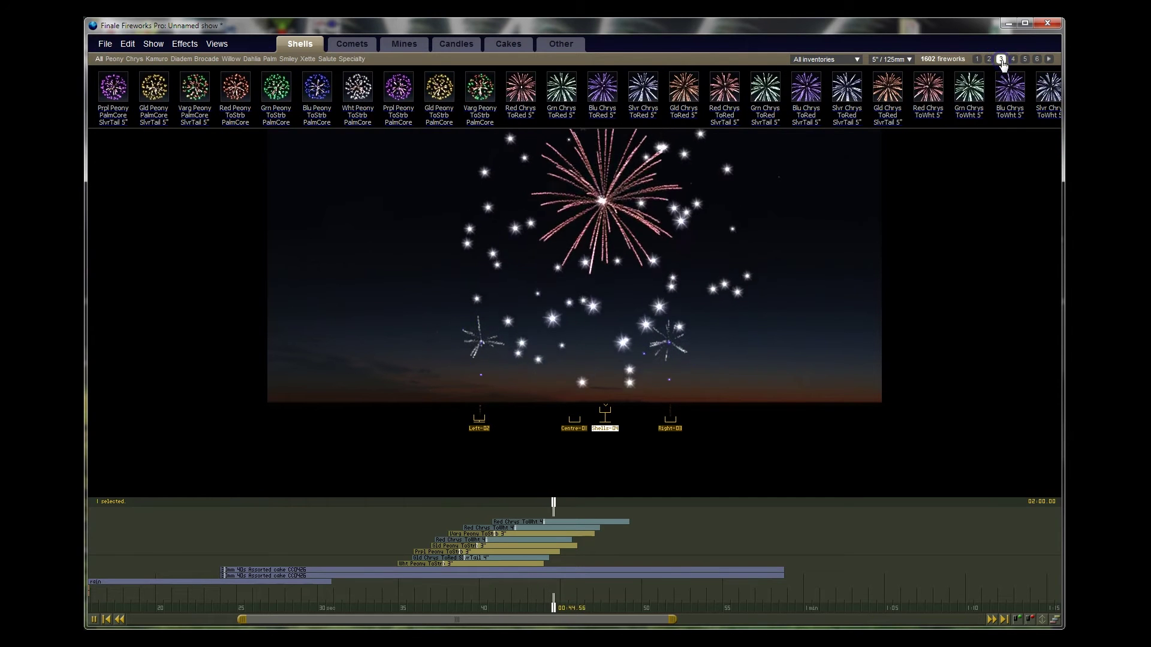
{"action": "left_click", "coordinate": [1013, 59]}
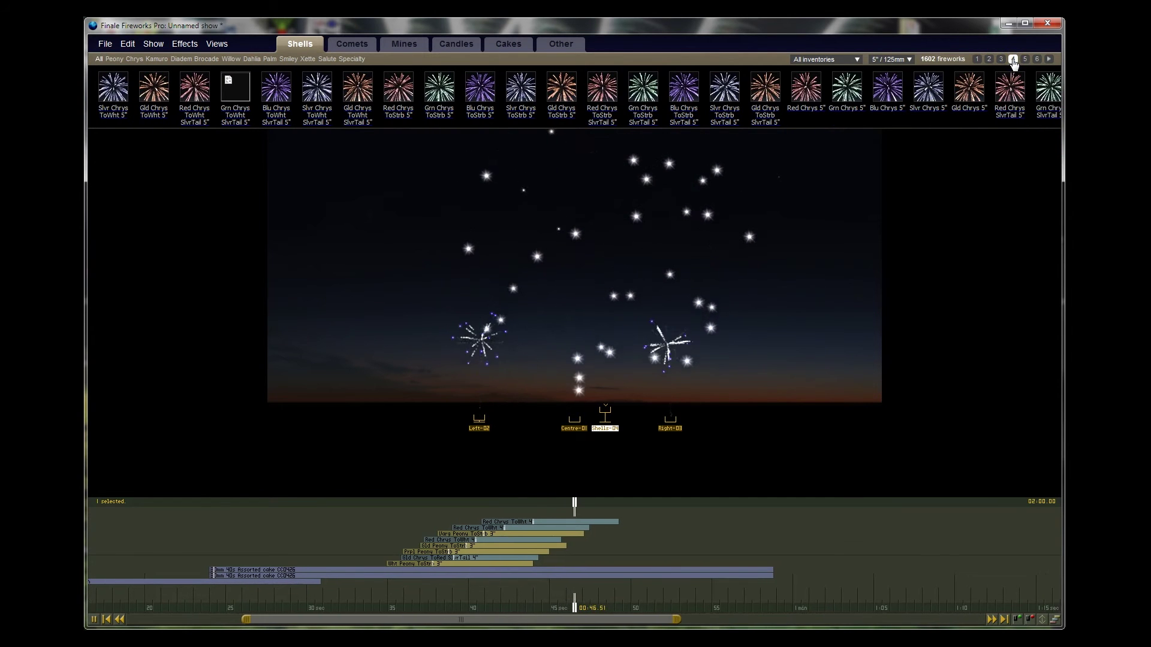
{"action": "left_click", "coordinate": [1037, 59]}
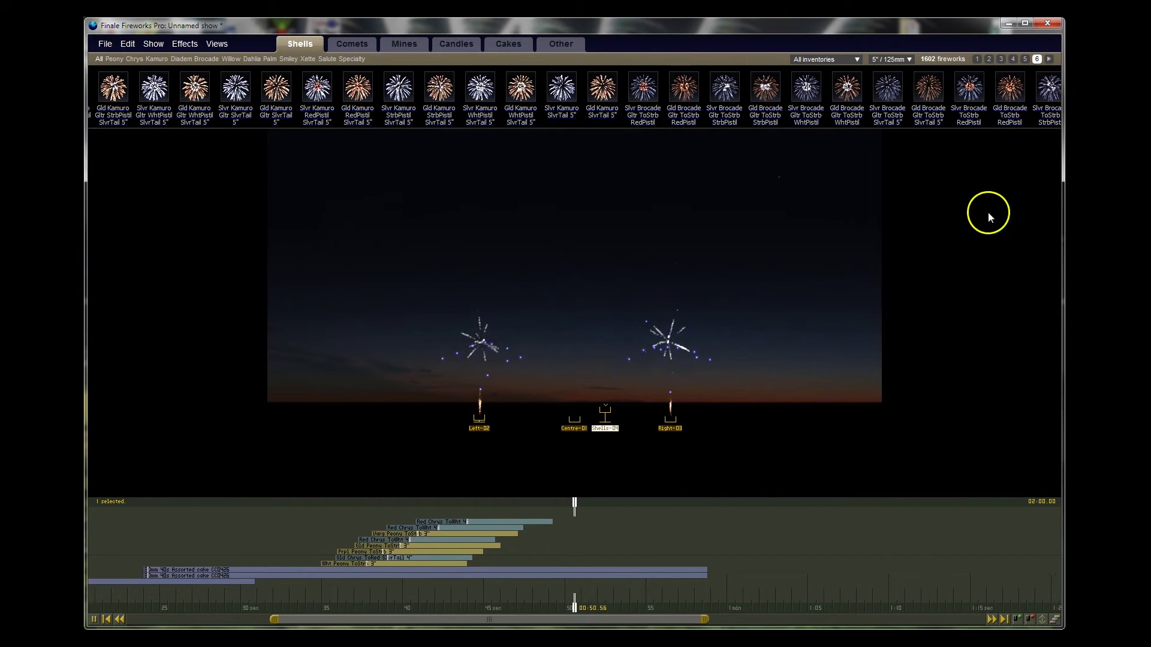
Step: Rewind to about 40 s and add two Slvr Kamuro StrbPistil SlvrTail 5" shells
{"action": "left_click", "coordinate": [971, 243]}
{"action": "left_click_drag", "start_coordinate": [576, 506], "coordinate": [460, 504]}
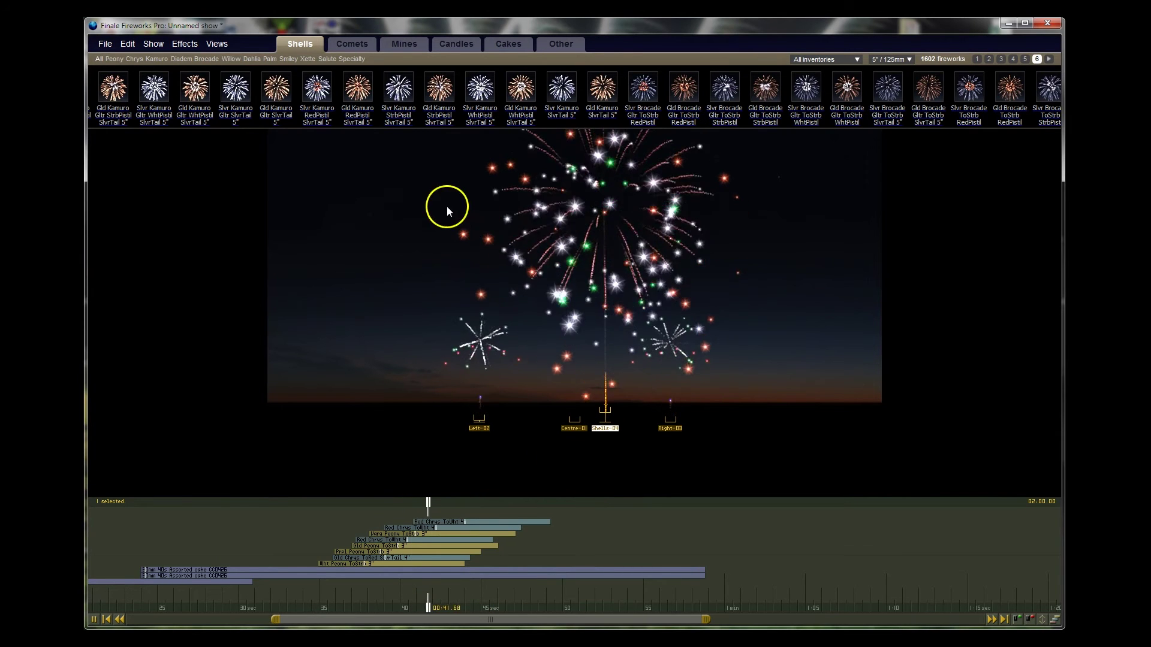
{"action": "left_click", "coordinate": [399, 96]}
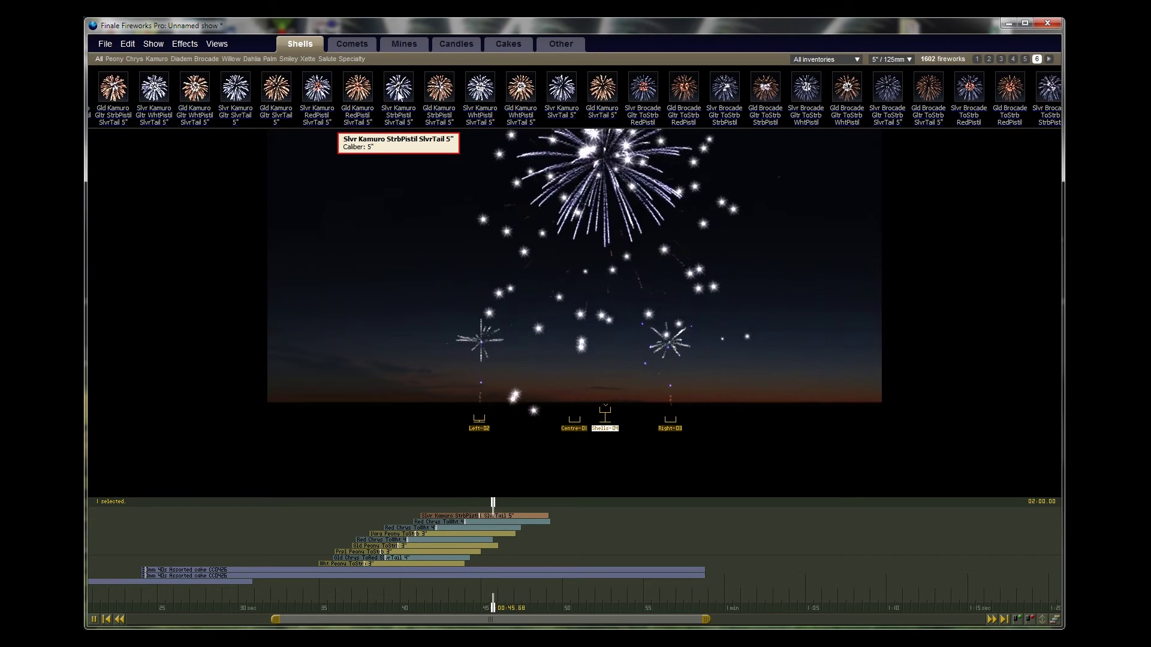
{"action": "left_click", "coordinate": [398, 96]}
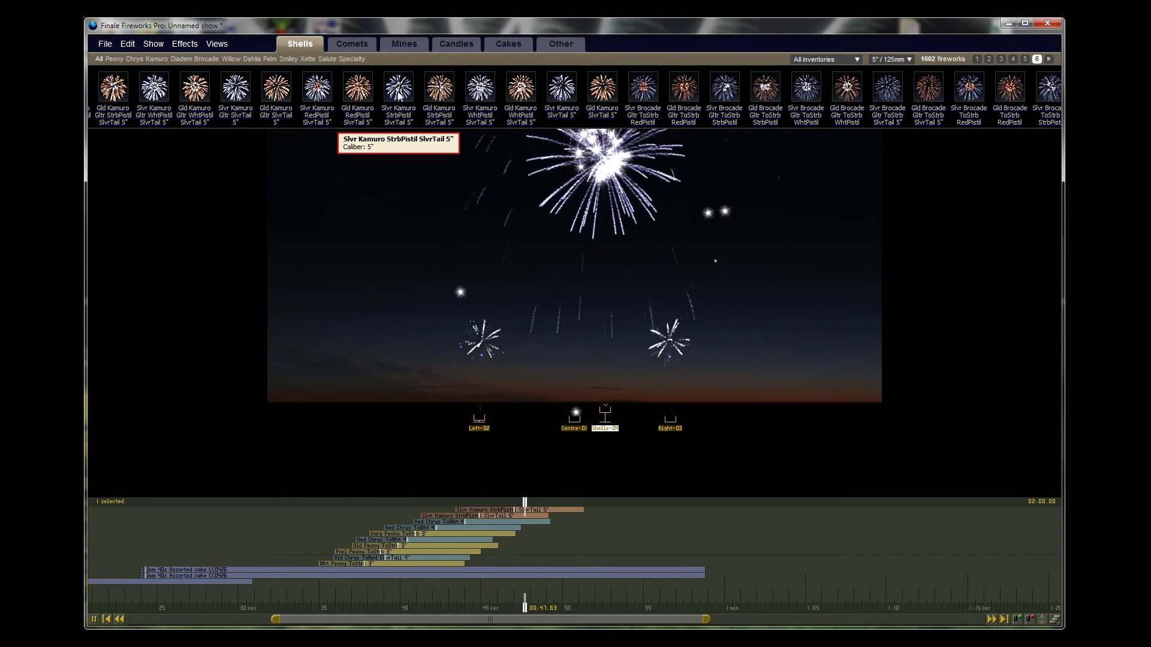
{"action": "left_click_drag", "start_coordinate": [399, 96], "coordinate": [677, 508]}
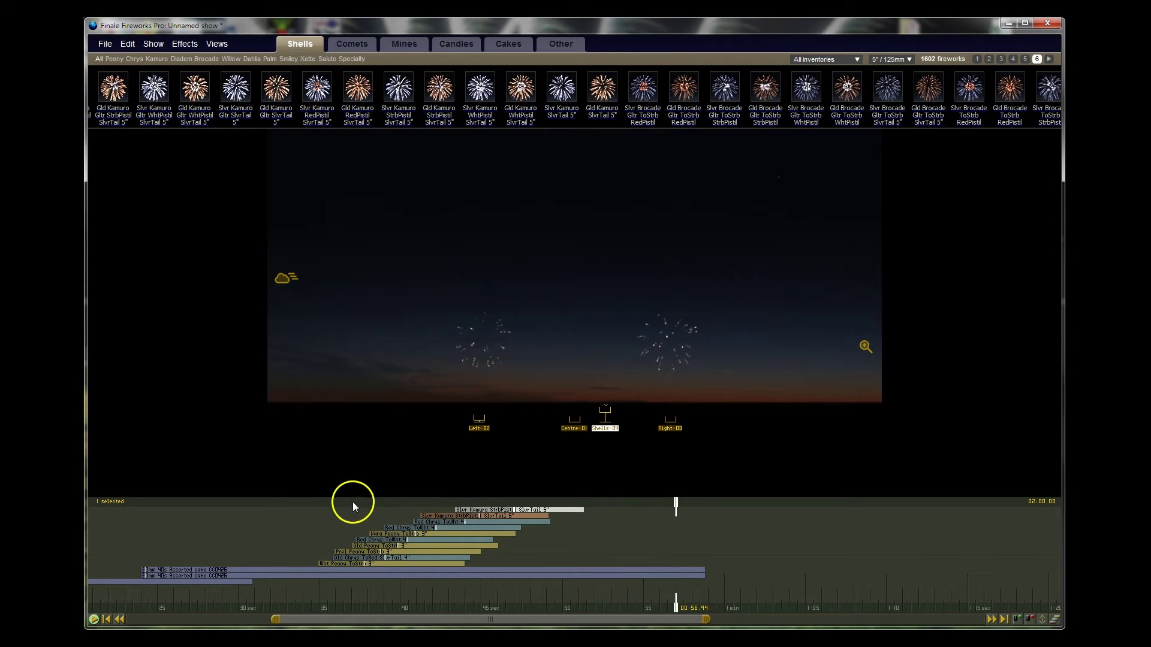
Step: Select the ten later effects and shift them later in the show
{"action": "left_click_drag", "start_coordinate": [312, 522], "coordinate": [525, 521]}
{"action": "left_click_drag", "start_coordinate": [464, 531], "coordinate": [645, 534]}
{"action": "left_click", "coordinate": [379, 506]}
{"action": "left_click", "coordinate": [242, 503]}
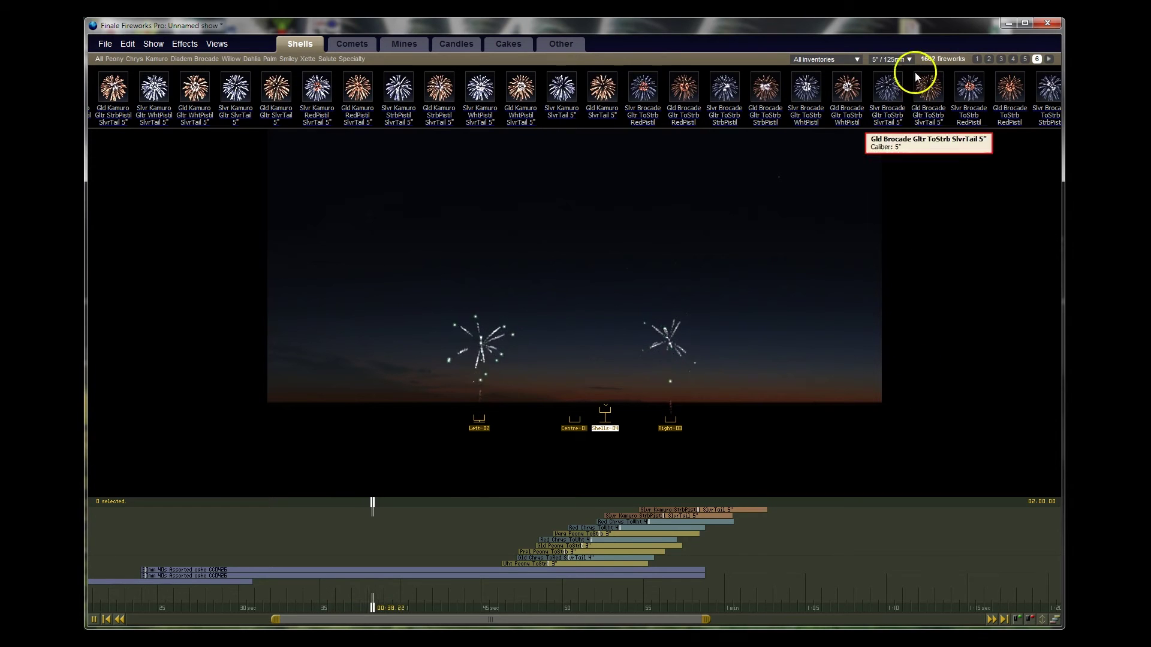
{"action": "left_click", "coordinate": [891, 59]}
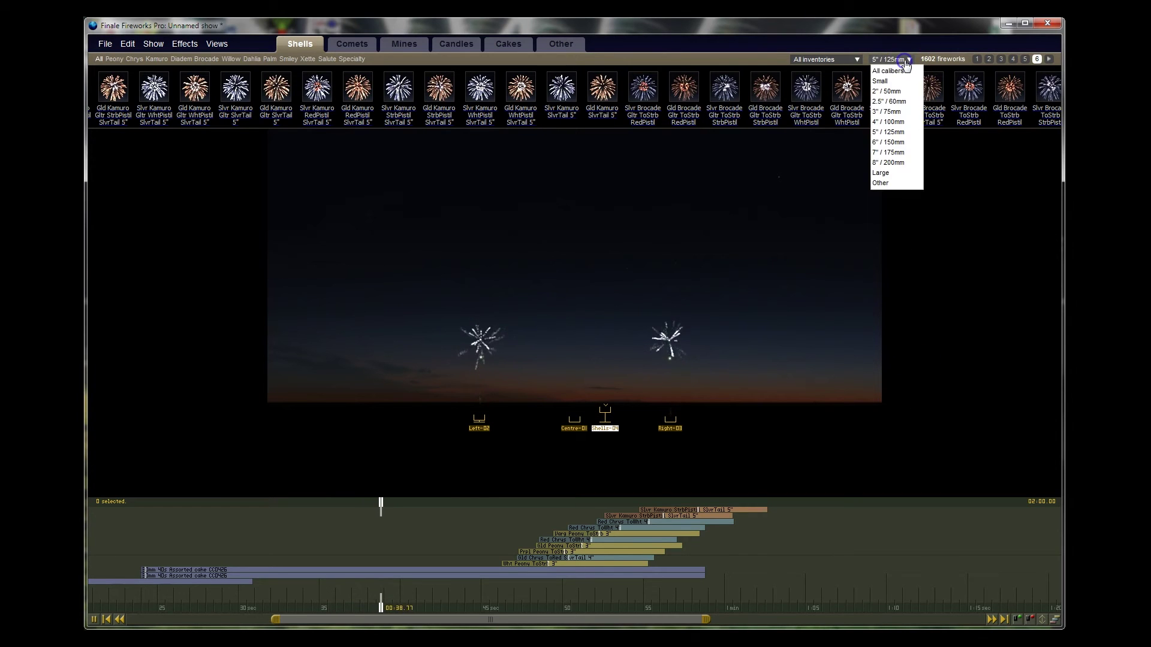
Step: Filter to 2.5"/60mm shells, play from about 32 s, and add three GOLDEN PEONY shells
{"action": "left_click", "coordinate": [889, 102]}
{"action": "left_click_drag", "start_coordinate": [432, 502], "coordinate": [302, 504]}
{"action": "left_click", "coordinate": [274, 503]}
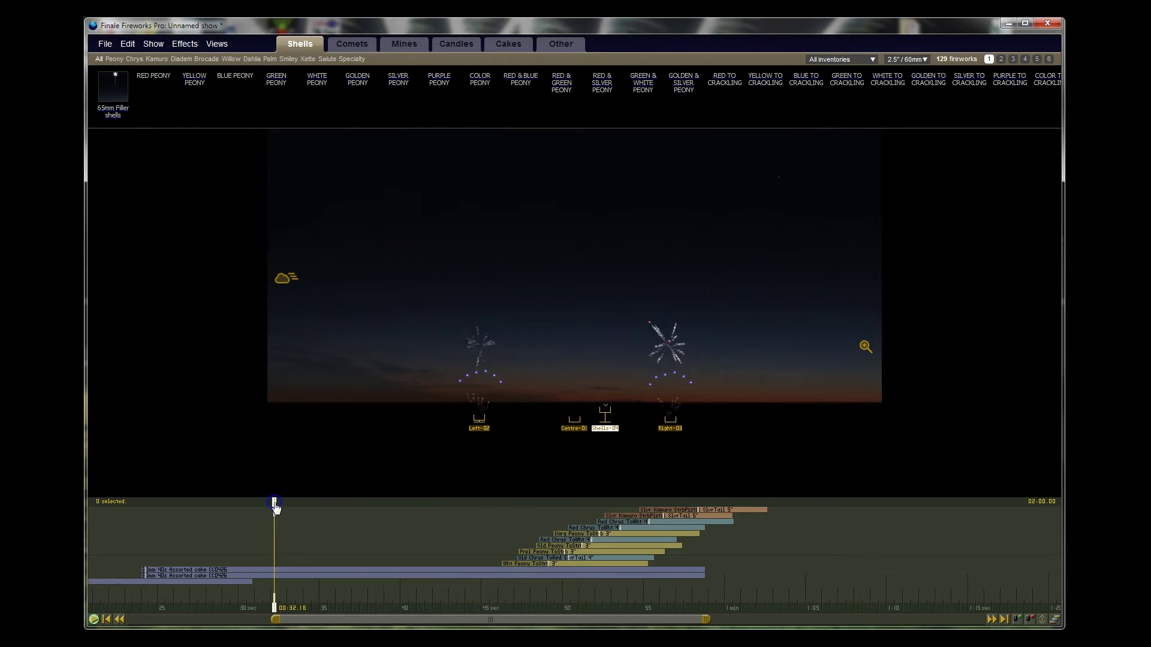
{"action": "key", "text": "space"}
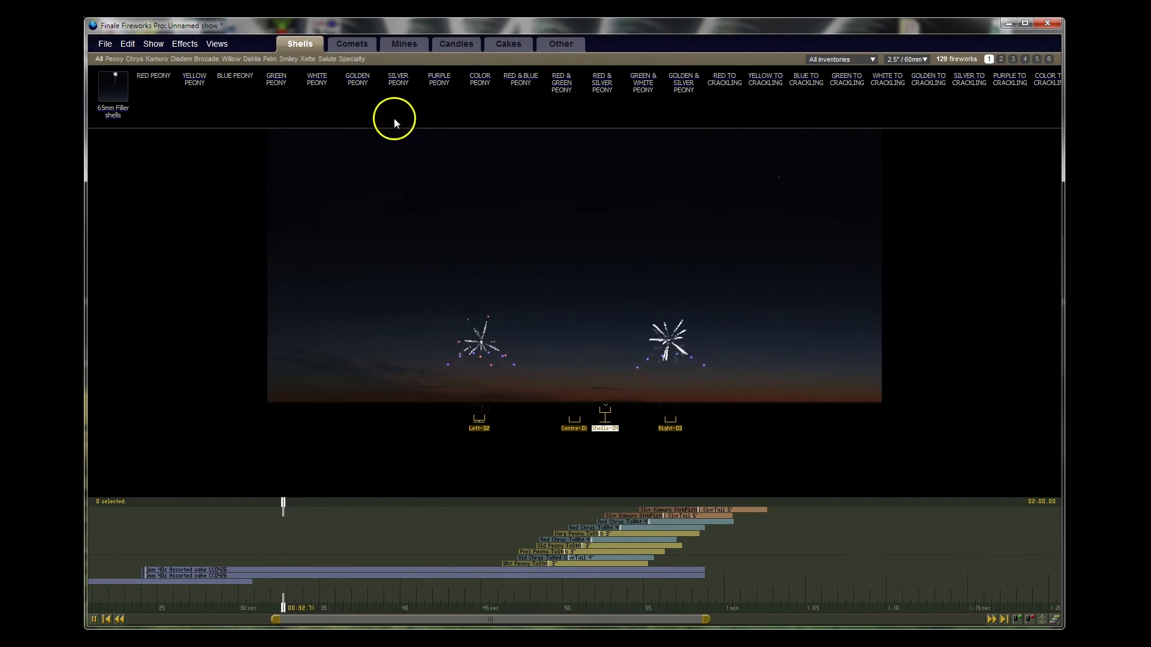
{"action": "left_click", "coordinate": [358, 84]}
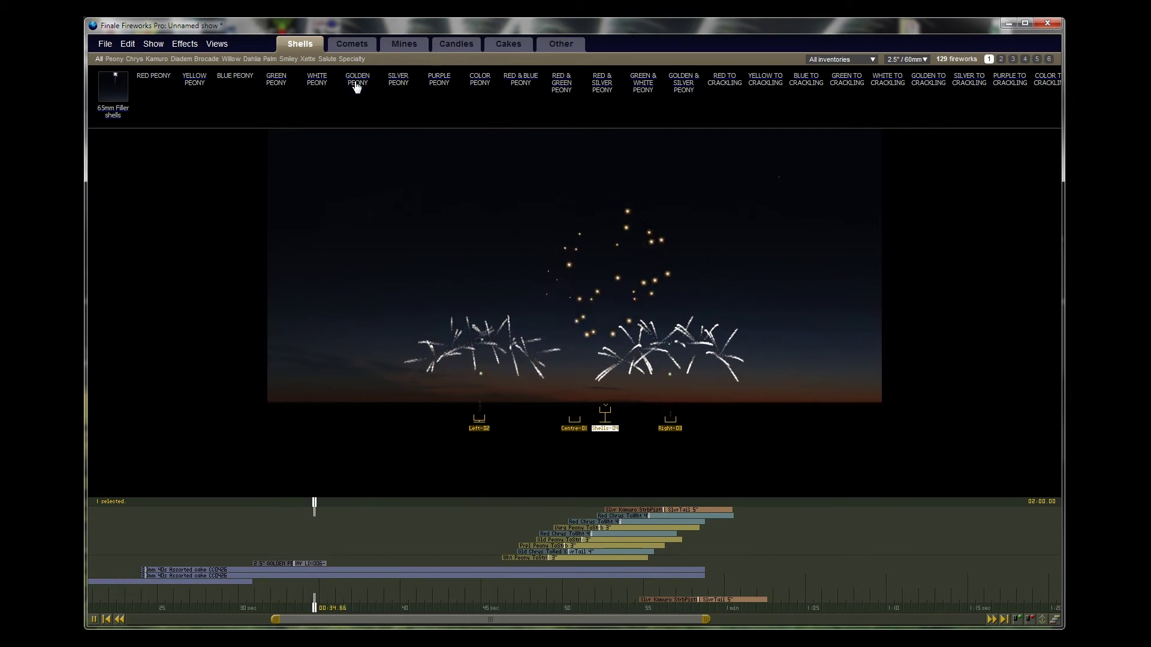
{"action": "left_click", "coordinate": [357, 85]}
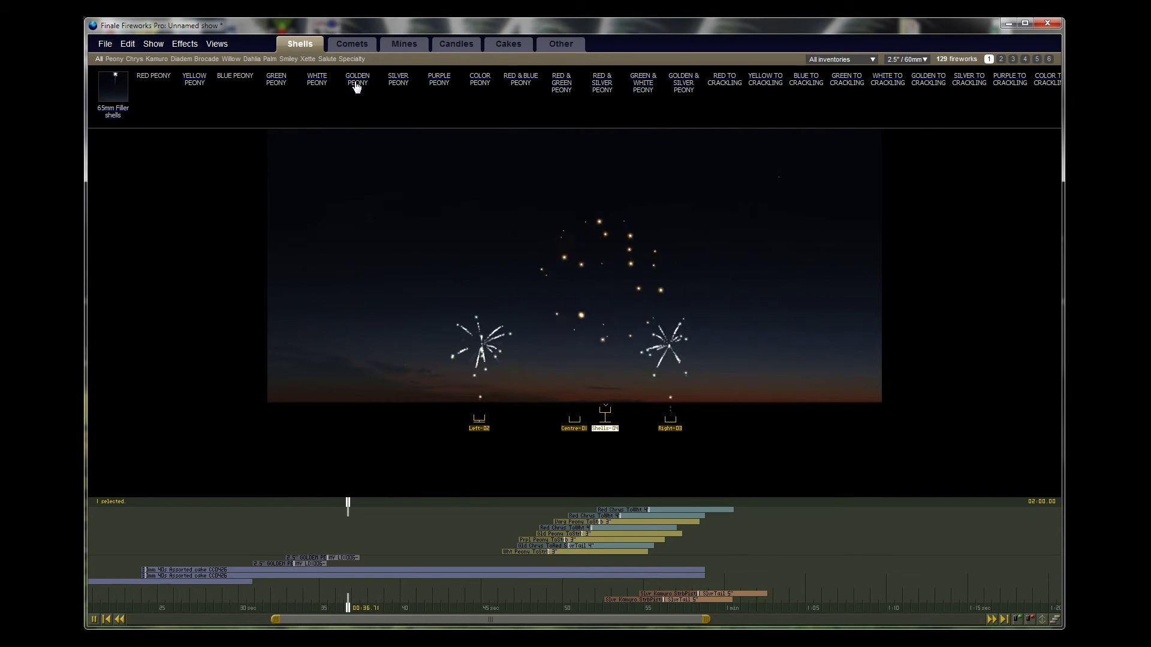
{"action": "left_click", "coordinate": [357, 85]}
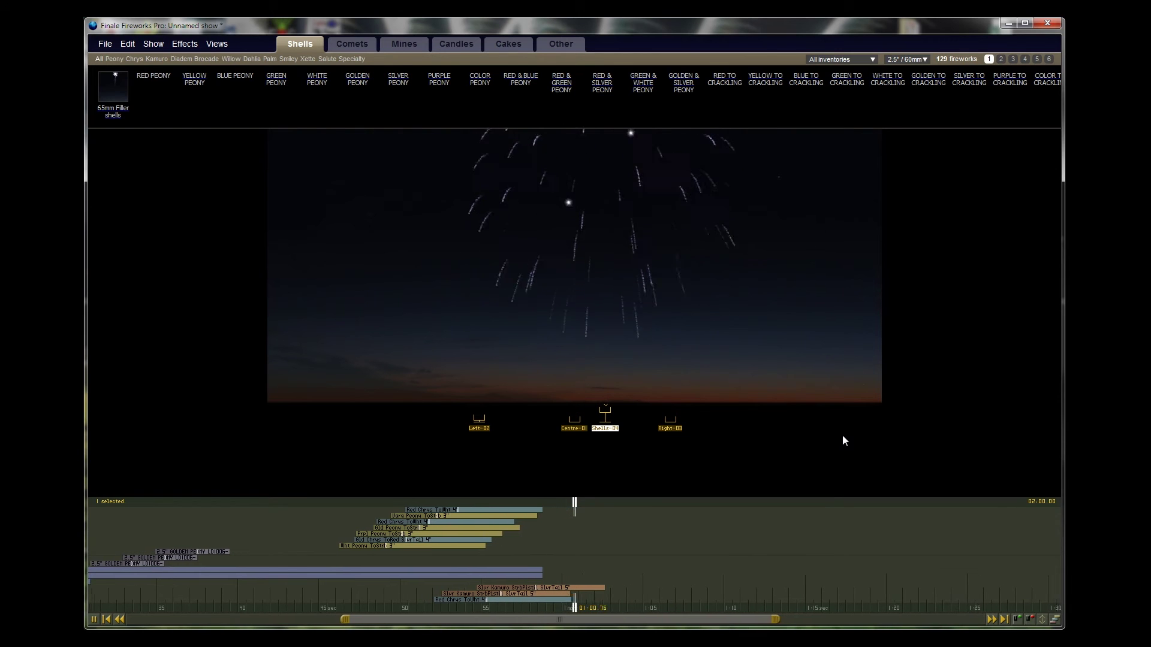
{"action": "key", "text": "space"}
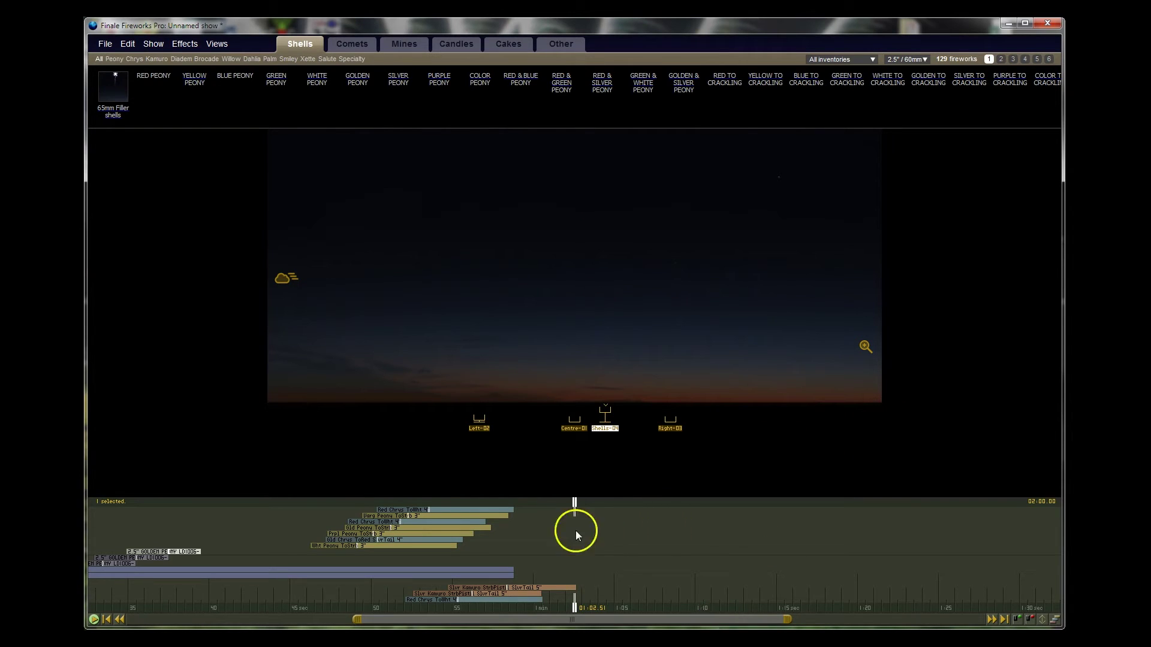
Step: Turn on the Firing view script table and resize it above the preview
{"action": "left_click", "coordinate": [105, 43]}
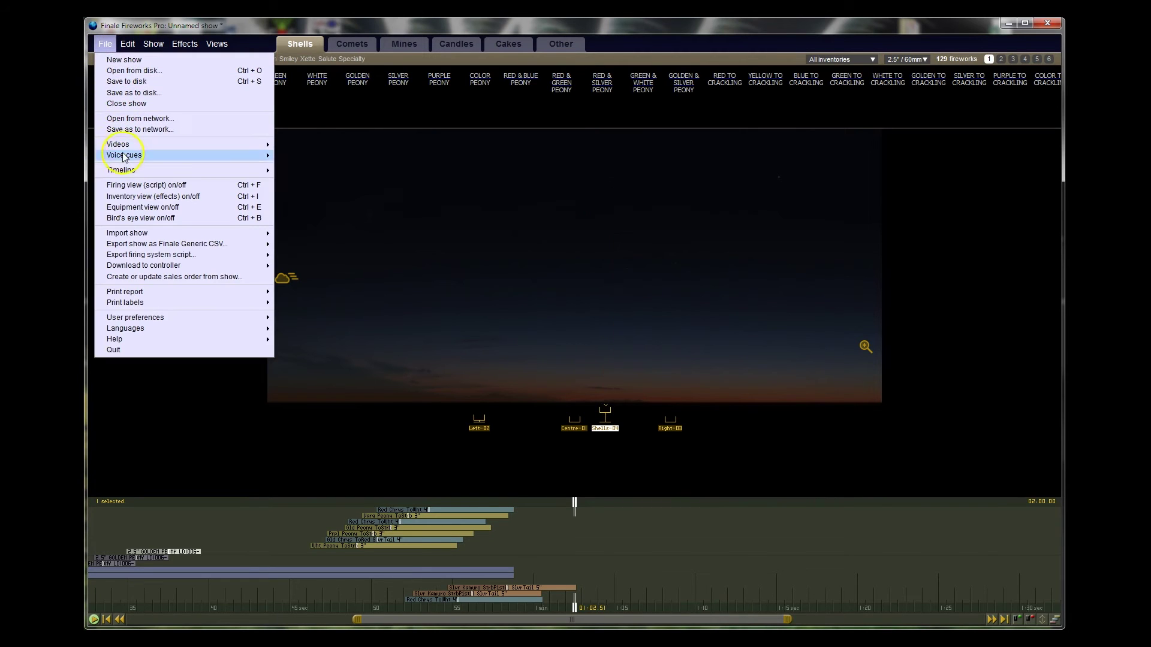
{"action": "left_click", "coordinate": [127, 186]}
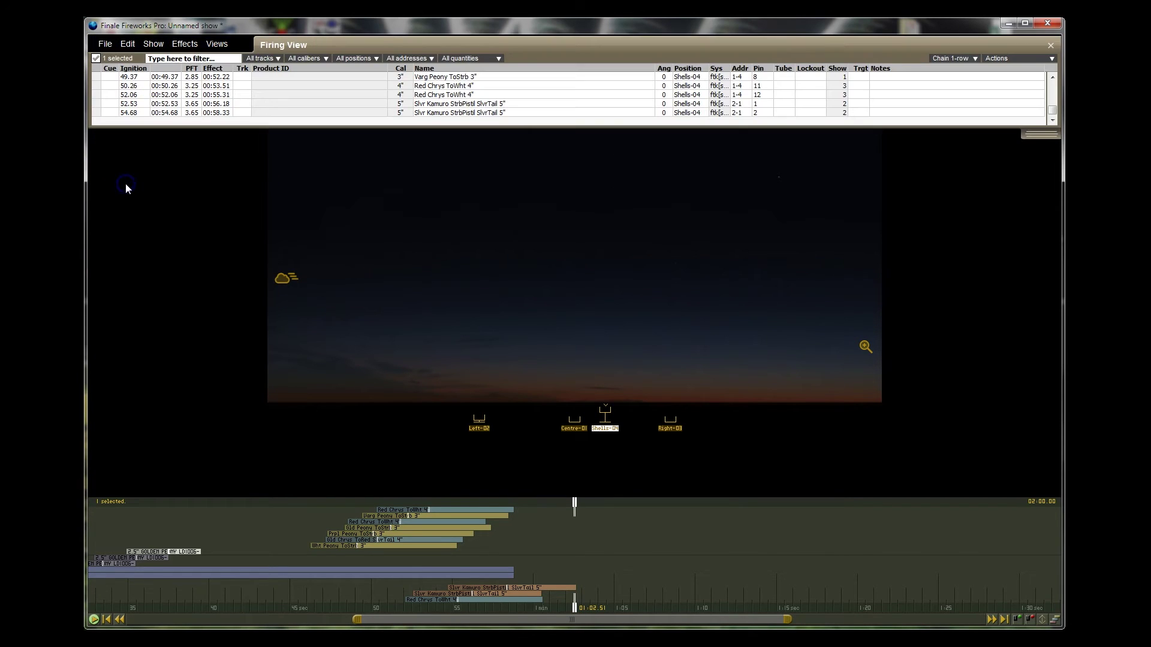
{"action": "left_click_drag", "start_coordinate": [1041, 133], "coordinate": [1038, 431]}
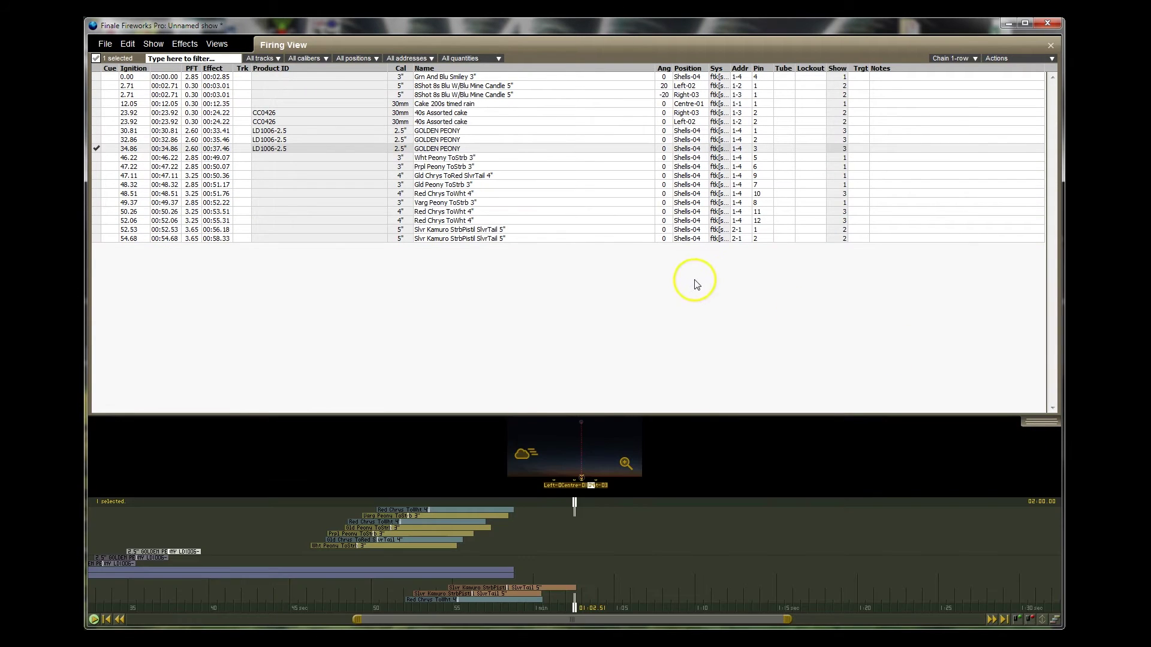
{"action": "left_click_drag", "start_coordinate": [1054, 434], "coordinate": [1027, 290]}
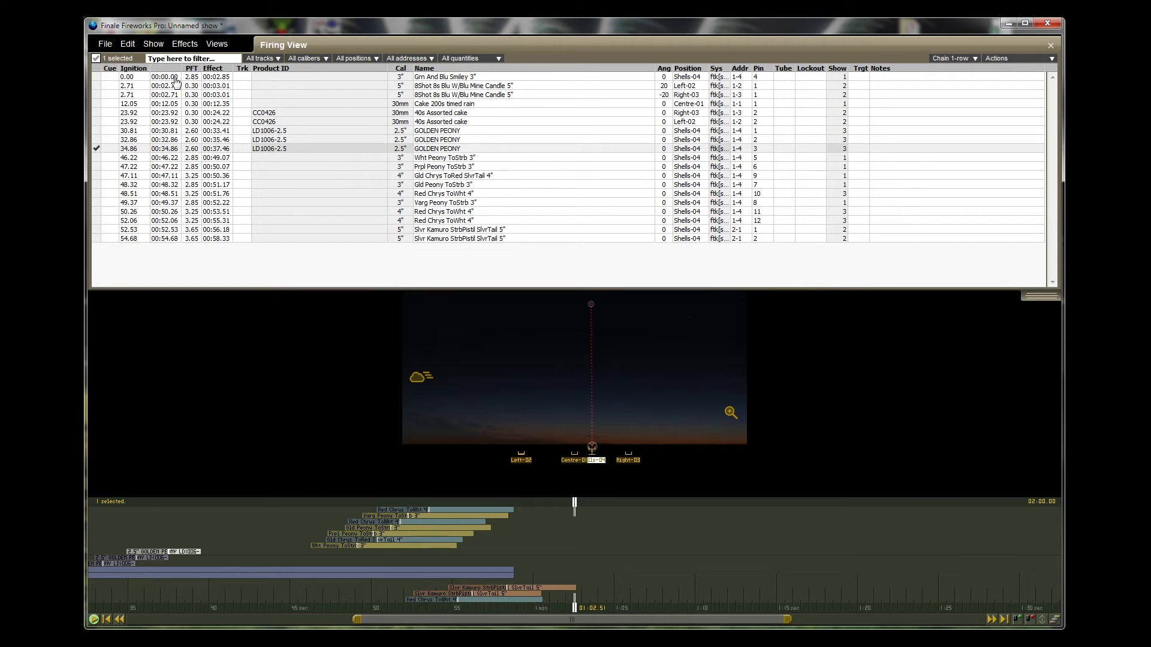
{"action": "left_click", "coordinate": [177, 78]}
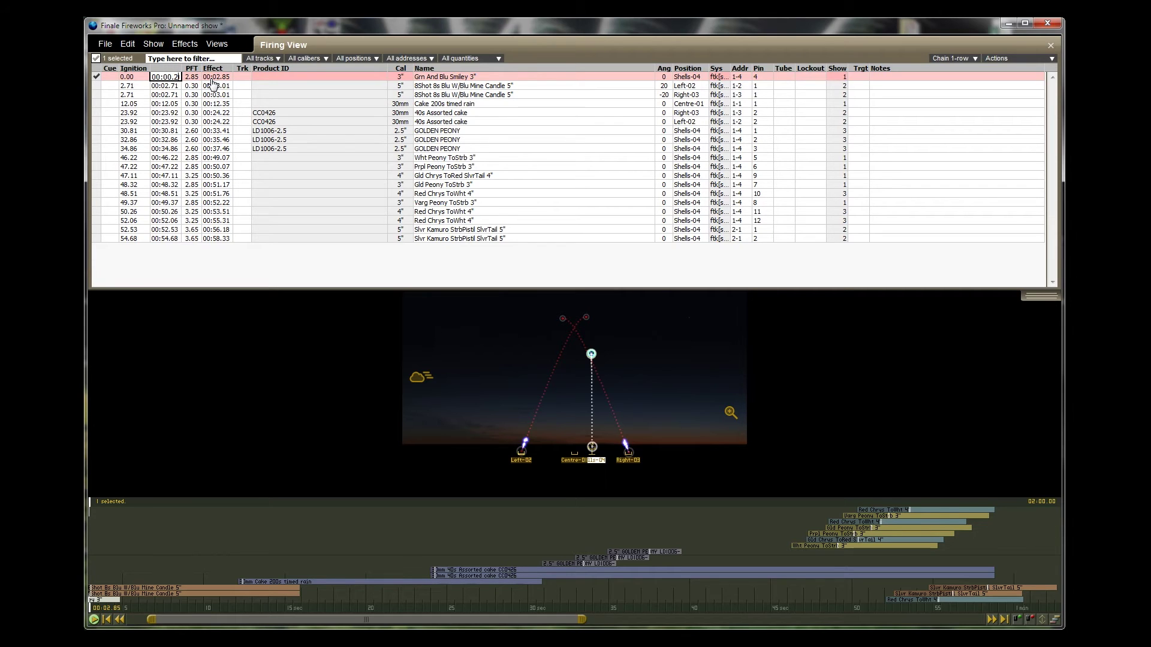
Step: Enter a 0.20 ignition time for the Smiley cue, then undo it back to 0.00
{"action": "key", "text": "Return"}
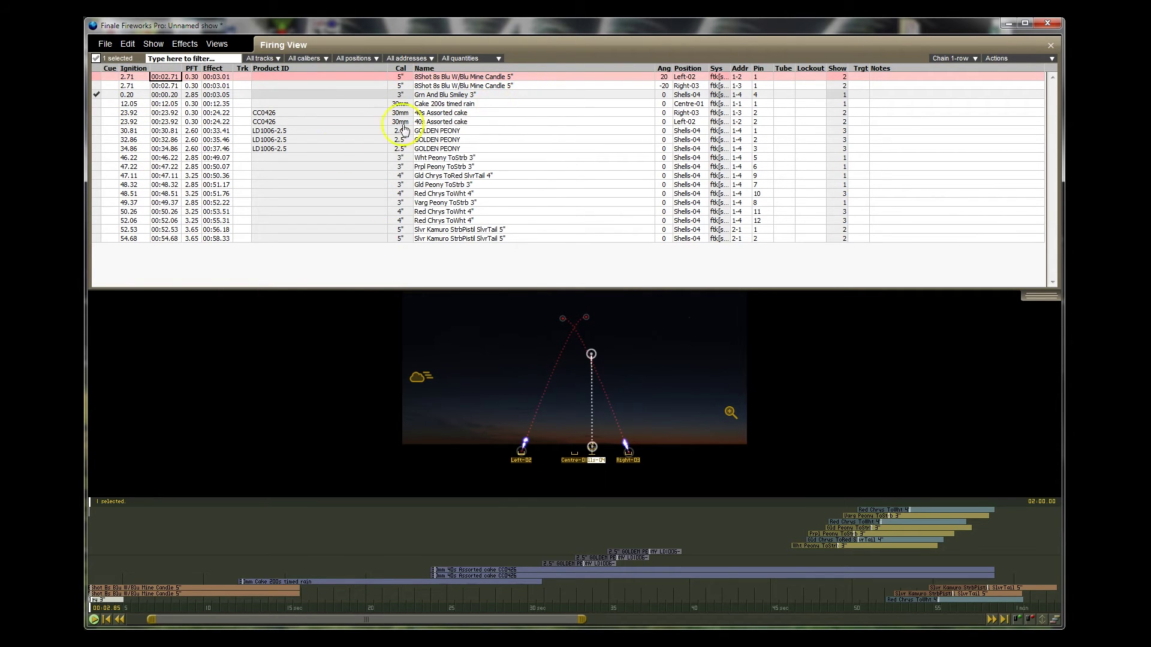
{"action": "left_click", "coordinate": [127, 44]}
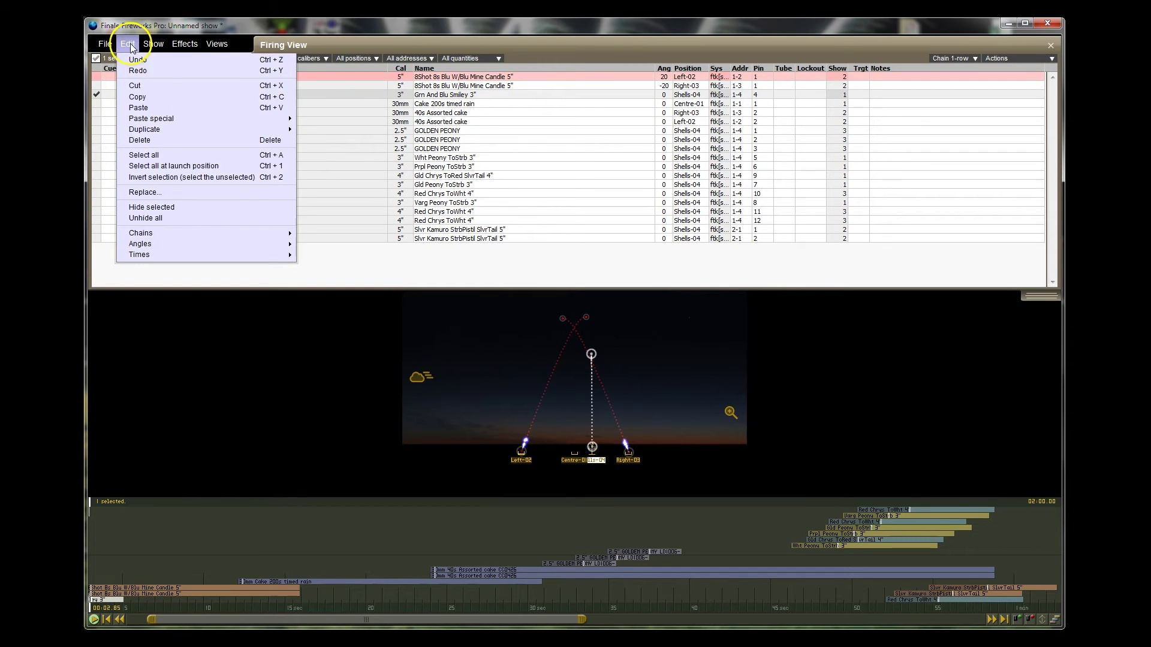
{"action": "left_click", "coordinate": [135, 68]}
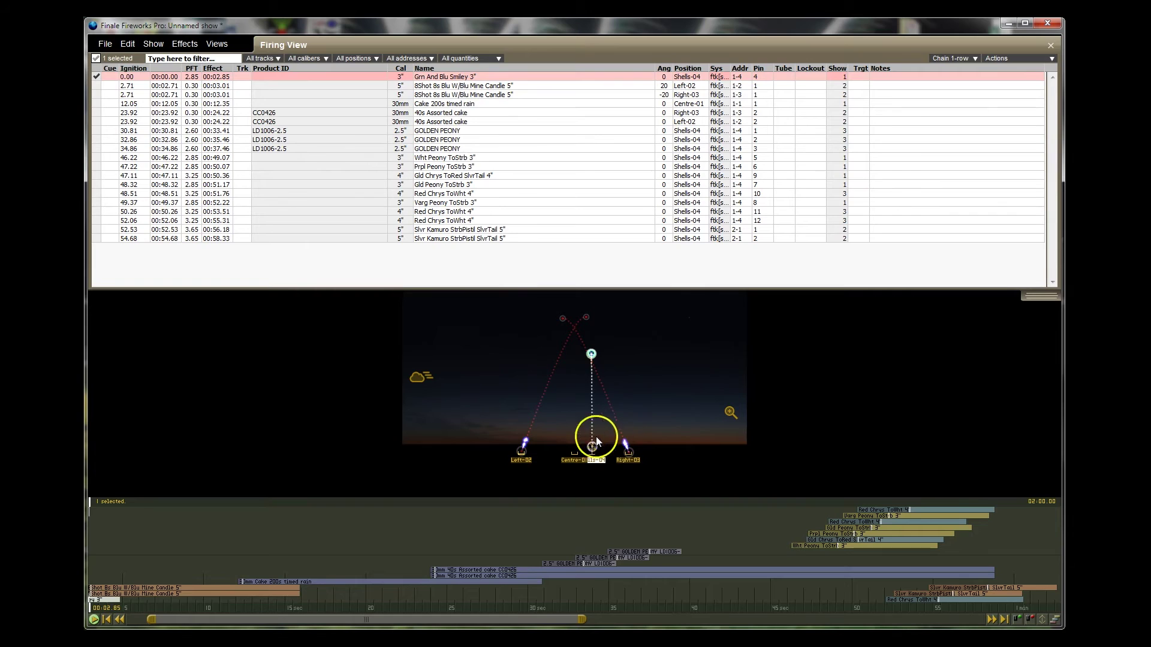
{"action": "left_click", "coordinate": [574, 462]}
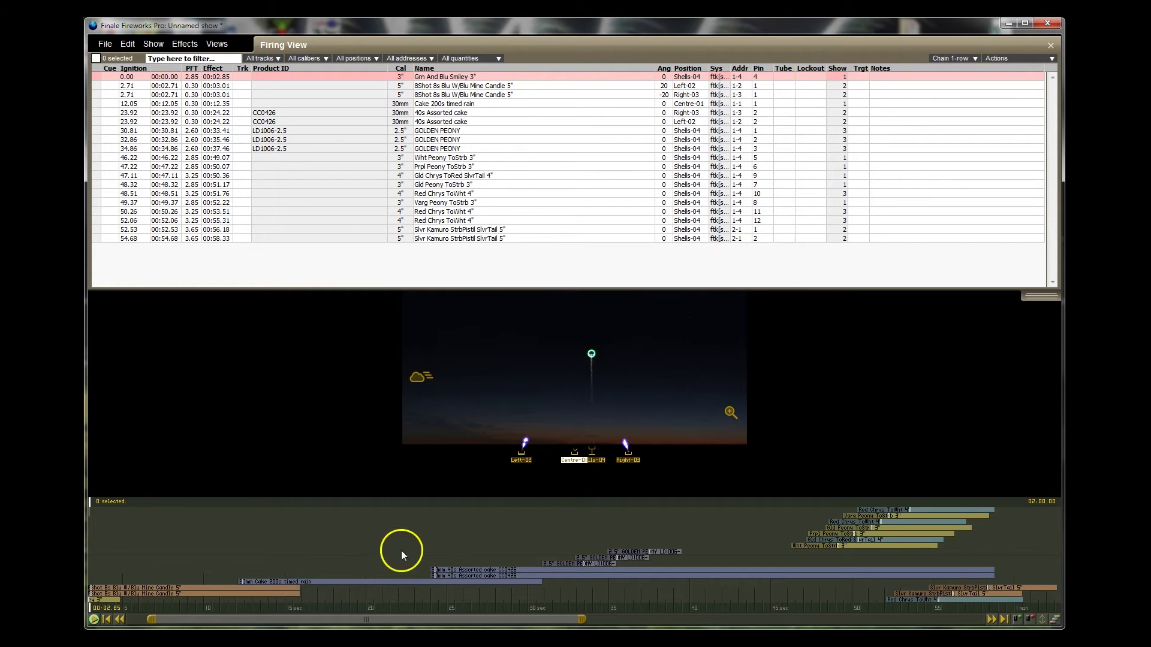
Step: Nudge the Grn And Blu Smiley 3" clip slightly later on the timeline
{"action": "left_click_drag", "start_coordinate": [390, 617], "coordinate": [118, 623]}
{"action": "left_click", "coordinate": [120, 600]}
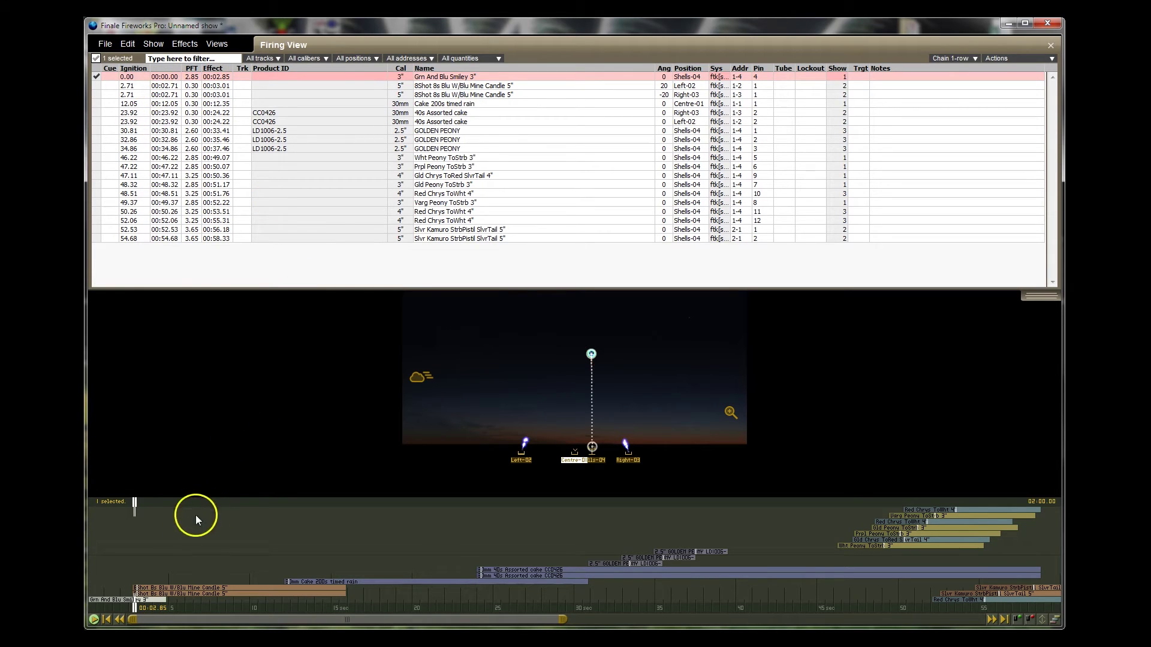
{"action": "left_click", "coordinate": [114, 600]}
{"action": "left_click_drag", "start_coordinate": [115, 604], "coordinate": [116, 606]}
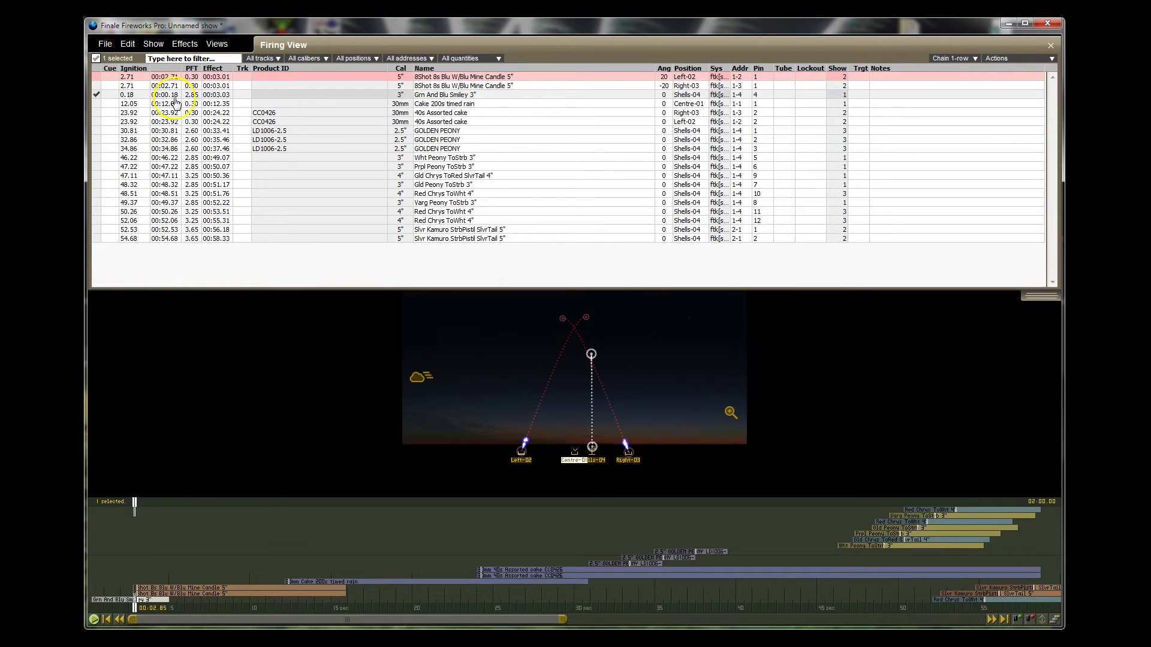
{"action": "left_click", "coordinate": [114, 601]}
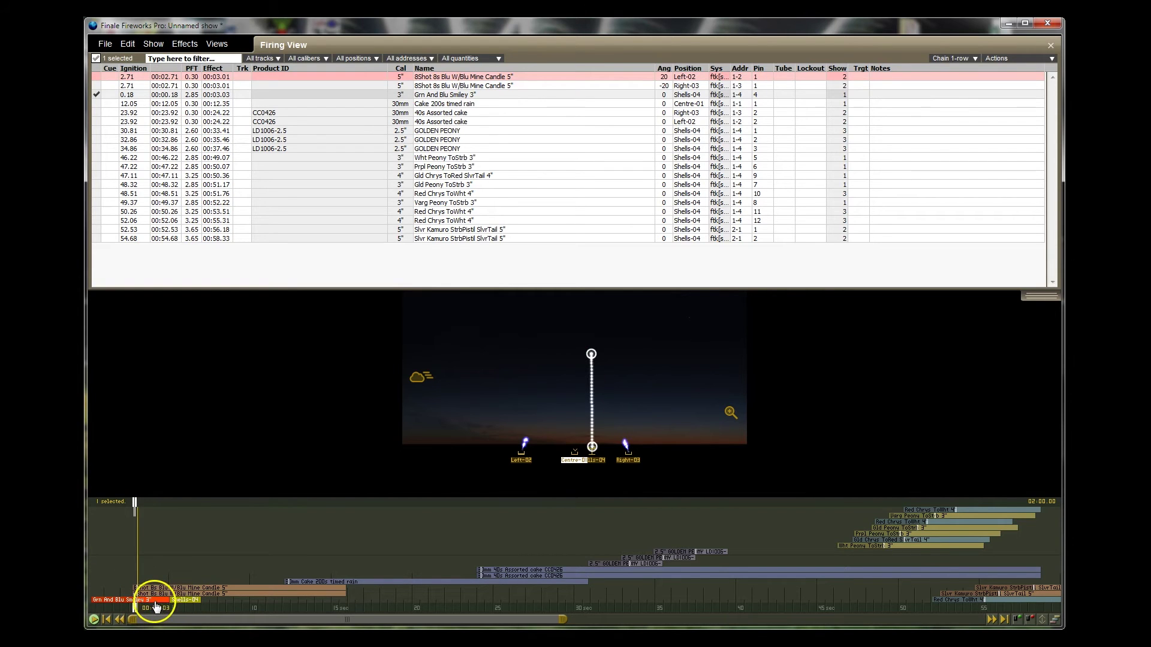
Step: Slide the Smiley and both blue mine candles later together, then play from the start
{"action": "left_click_drag", "start_coordinate": [169, 594], "coordinate": [115, 567]}
{"action": "left_click", "coordinate": [177, 592]}
{"action": "left_click_drag", "start_coordinate": [177, 592], "coordinate": [208, 596]}
{"action": "left_click", "coordinate": [102, 607]}
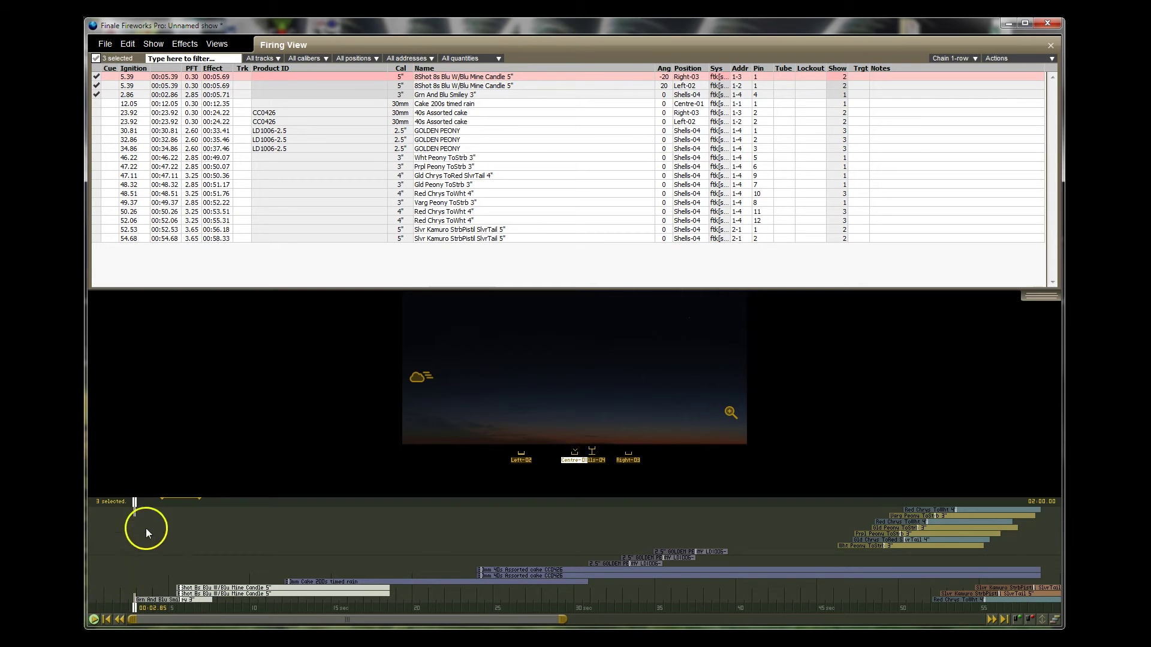
{"action": "left_click_drag", "start_coordinate": [134, 506], "coordinate": [90, 505]}
{"action": "left_click", "coordinate": [94, 619]}
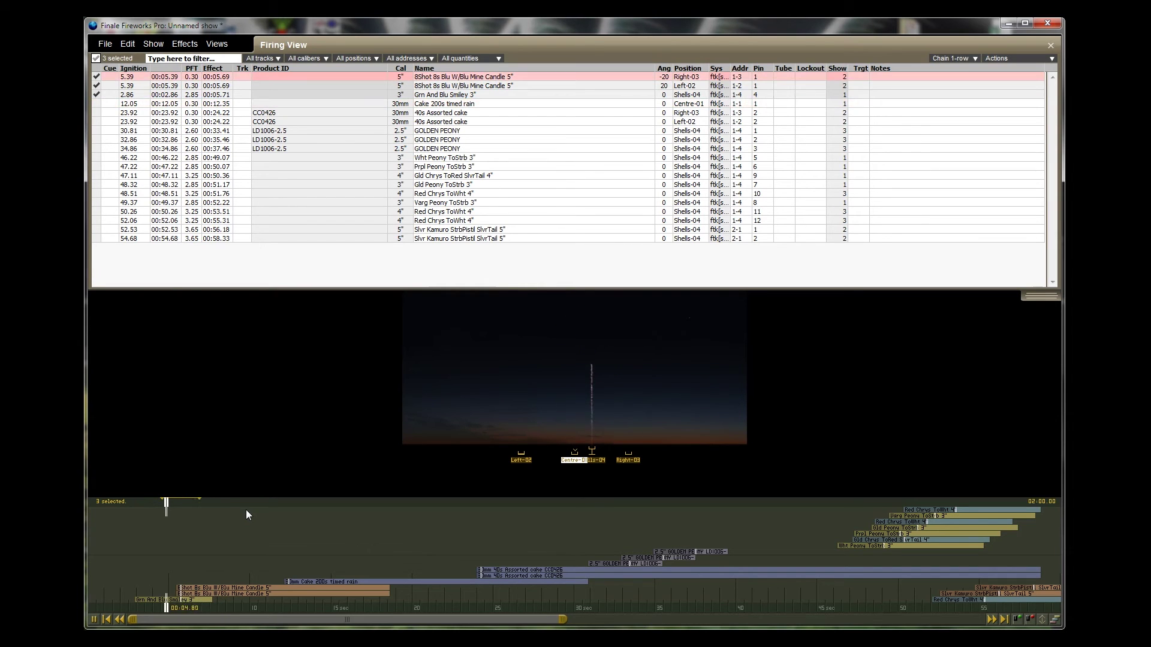
{"action": "left_click", "coordinate": [254, 523]}
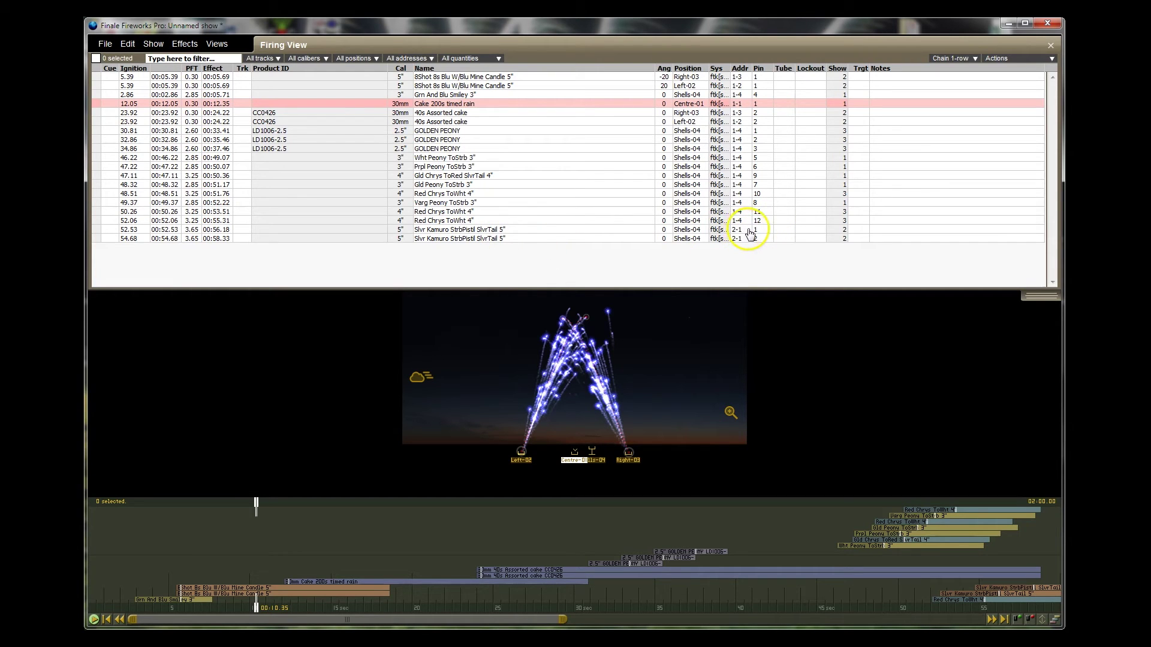
{"action": "left_click", "coordinate": [494, 238]}
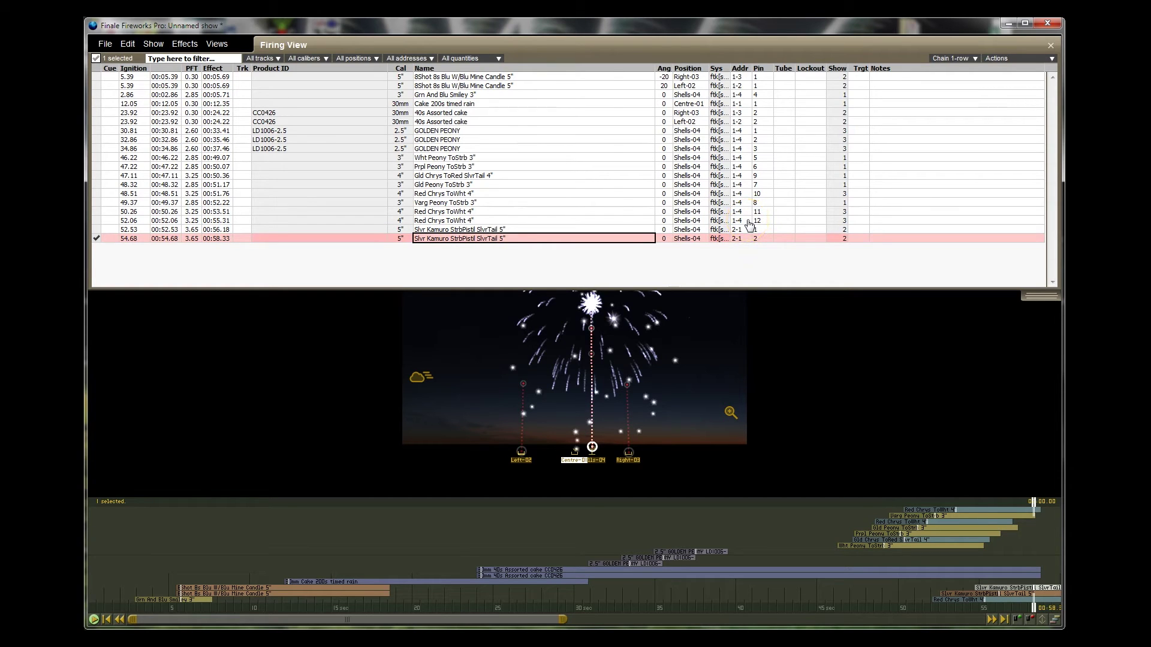
{"action": "left_click", "coordinate": [741, 130]}
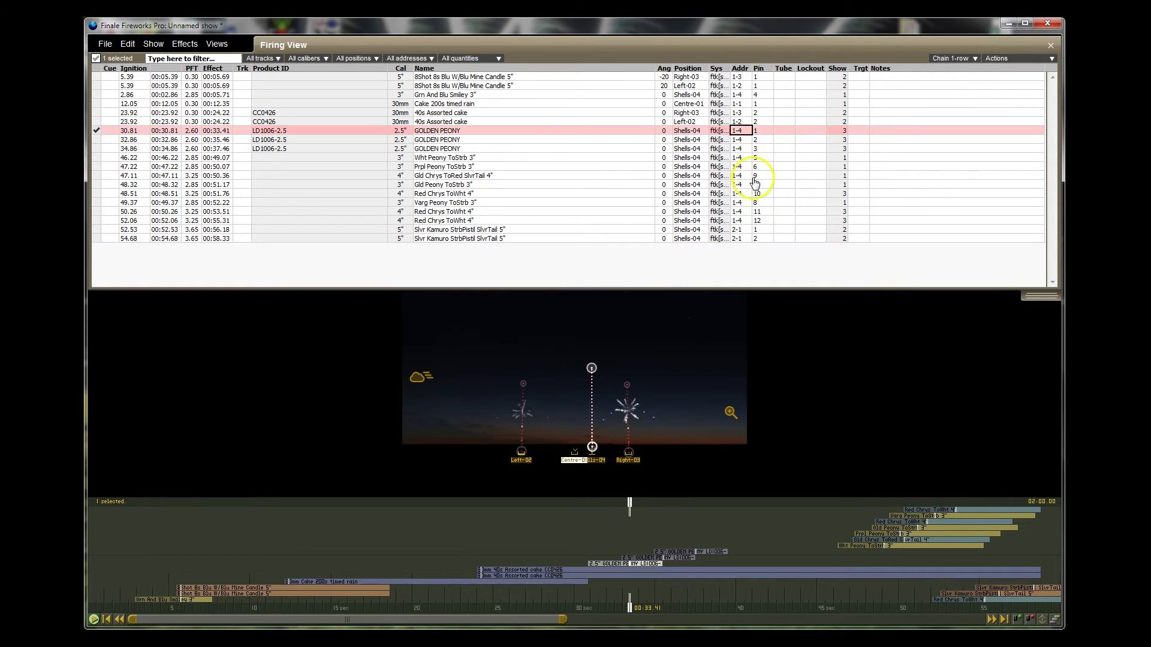
{"action": "left_click", "coordinate": [741, 221]}
{"action": "left_click", "coordinate": [744, 131]}
{"action": "left_click", "coordinate": [762, 221]}
{"action": "left_click", "coordinate": [759, 131]}
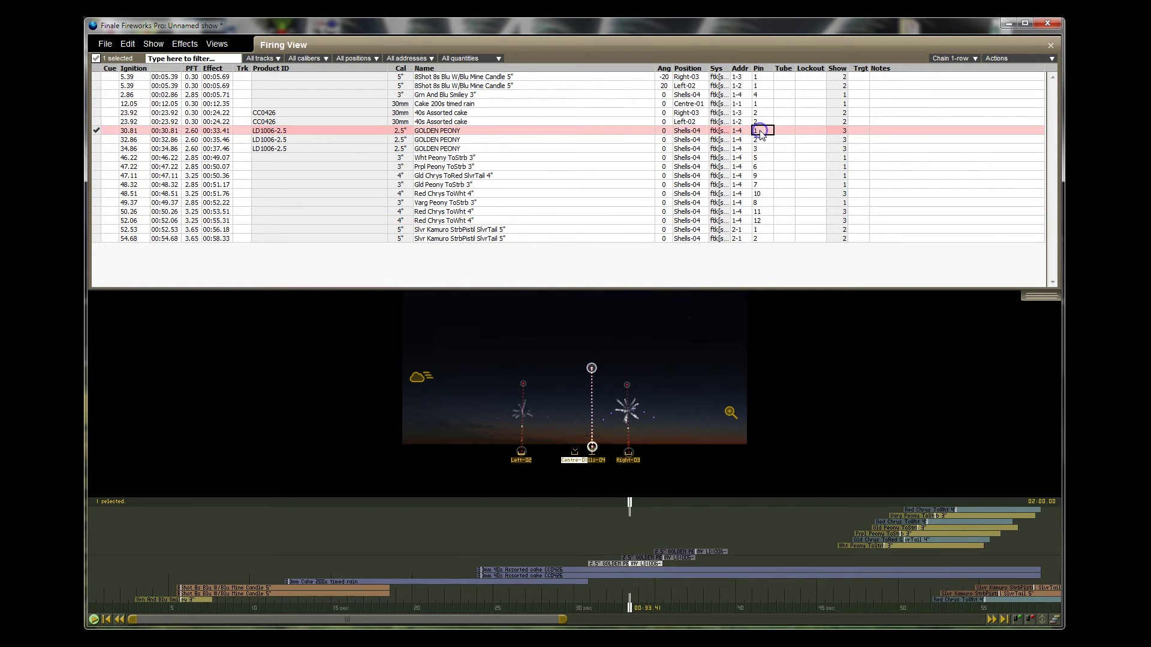
{"action": "left_click", "coordinate": [762, 220], "text": "shift"}
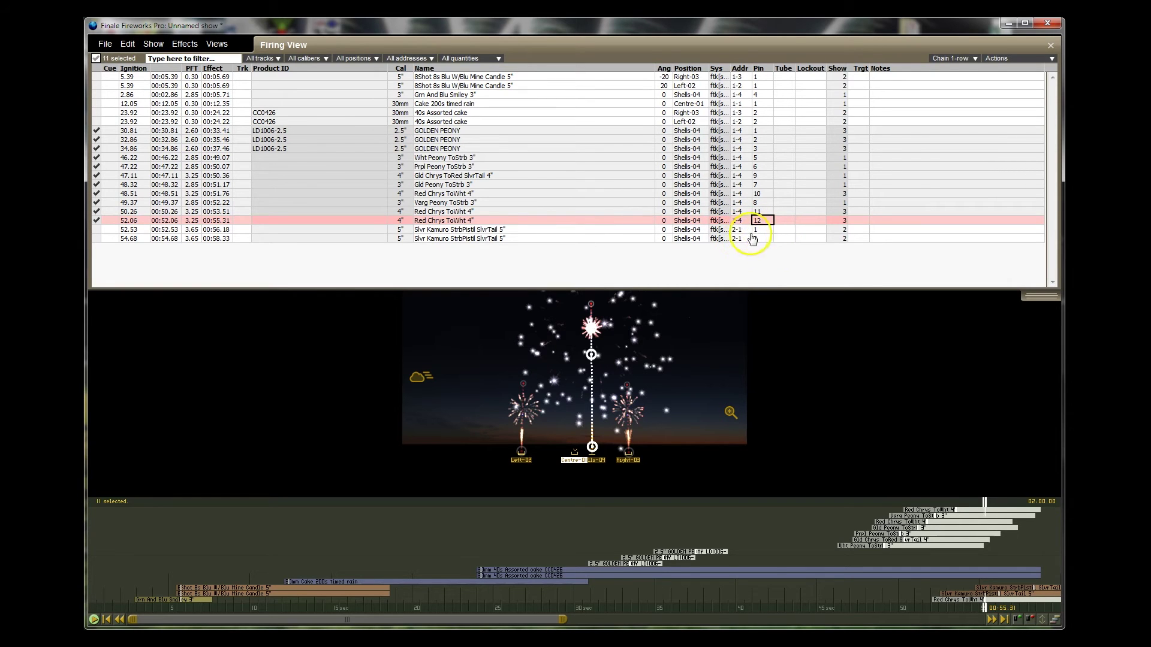
{"action": "left_click", "coordinate": [760, 230]}
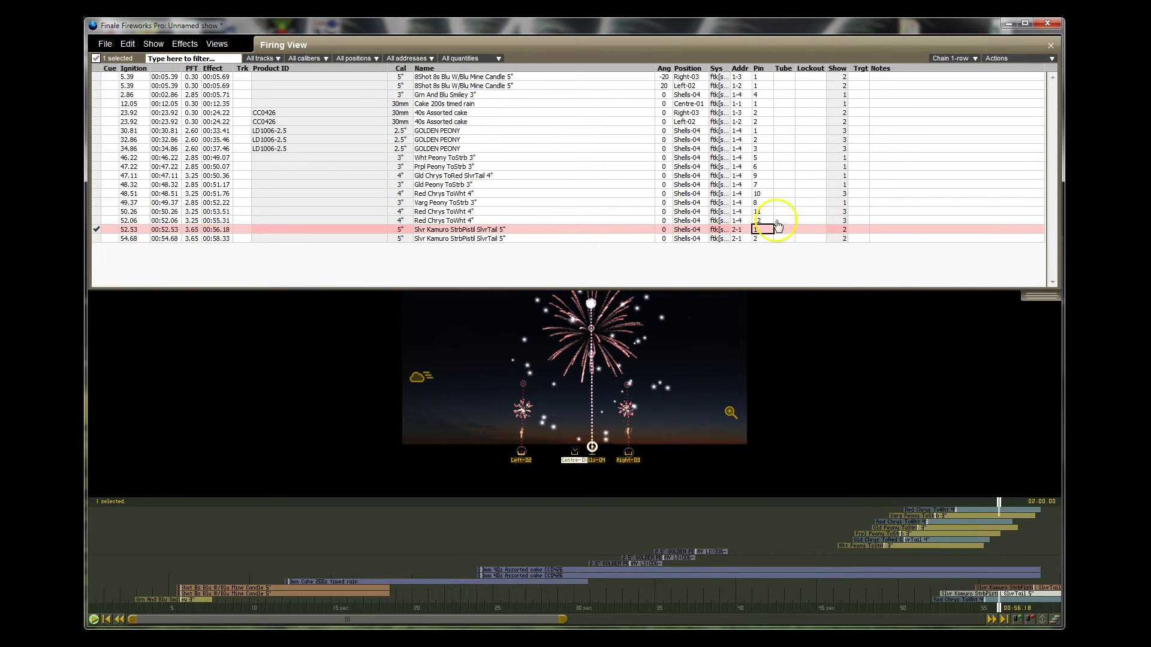
Step: Close the firing script table and start saving the show to the Data (D:) drive
{"action": "left_click", "coordinate": [1050, 48]}
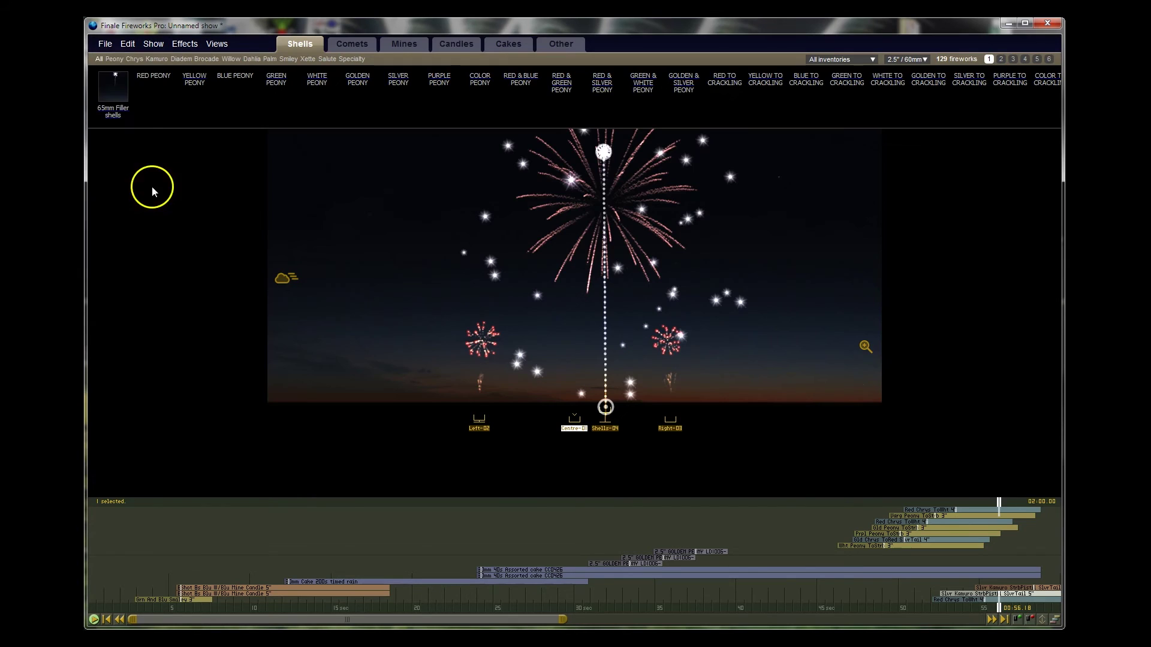
{"action": "left_click", "coordinate": [105, 48]}
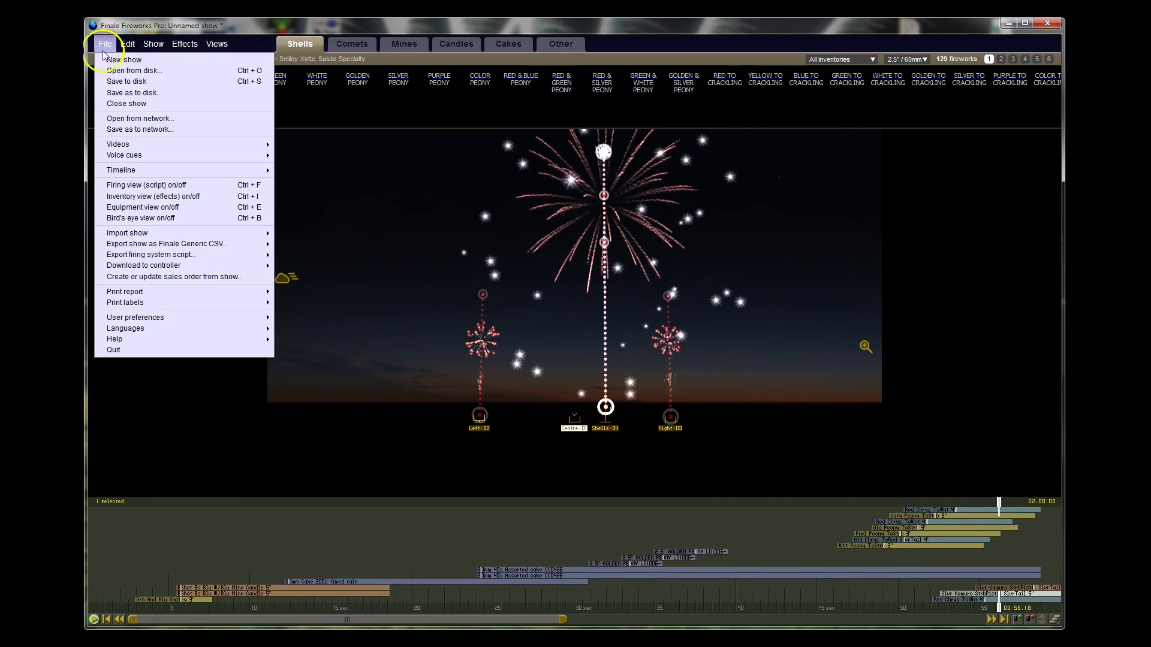
{"action": "left_click", "coordinate": [134, 82]}
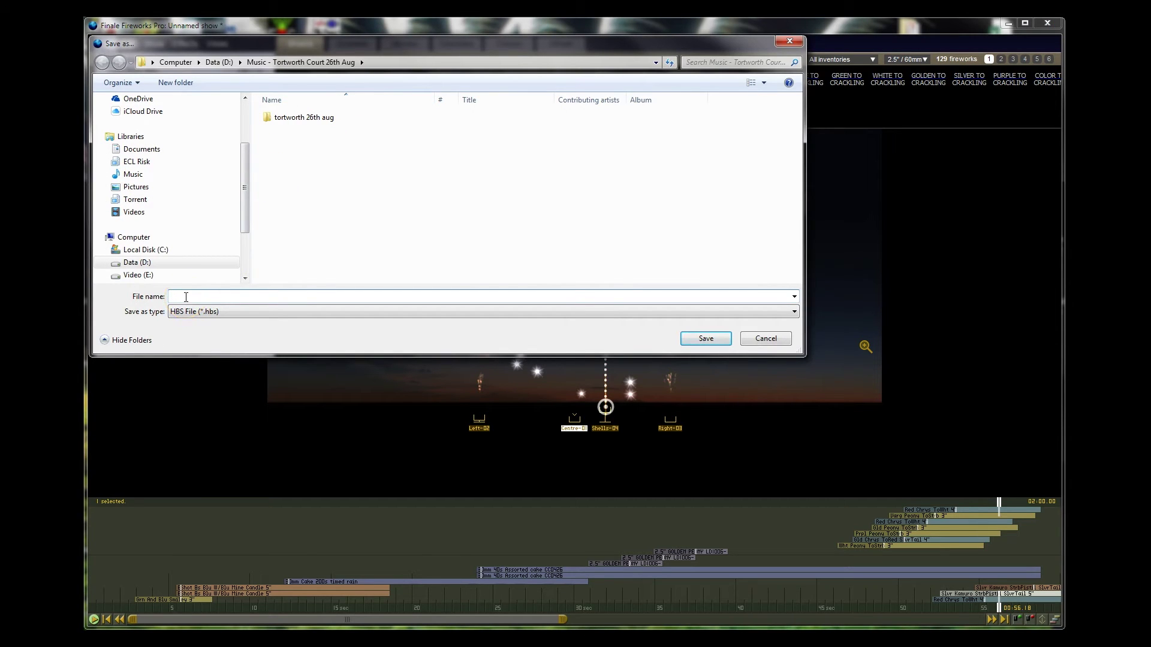
{"action": "left_click", "coordinate": [106, 264]}
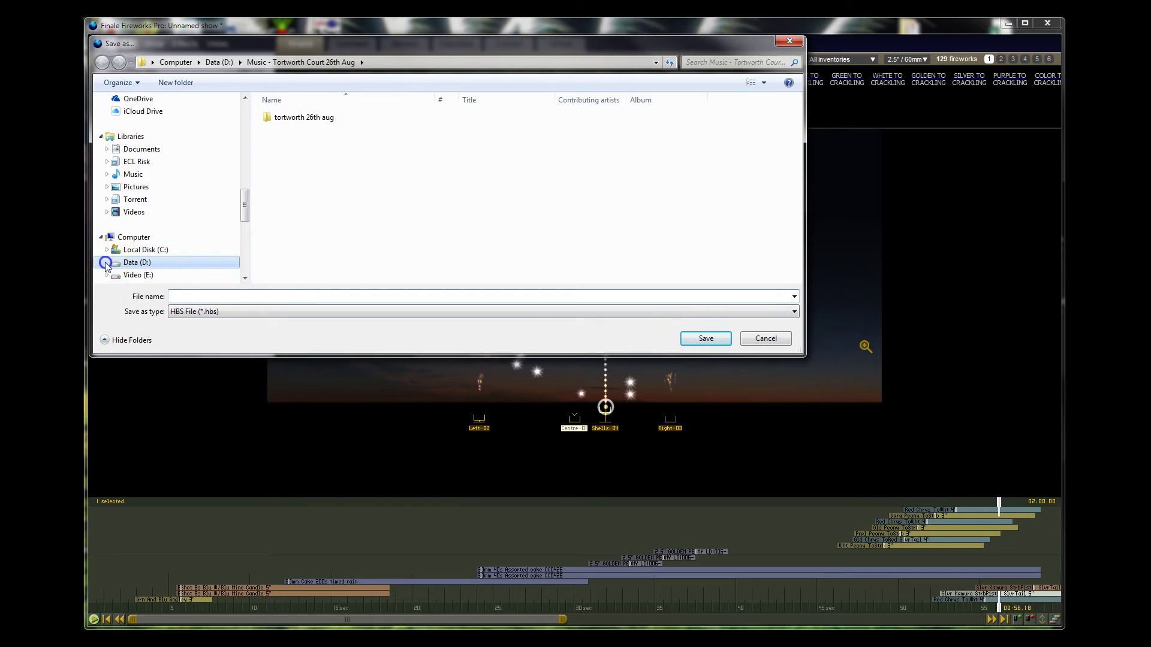
{"action": "left_click_drag", "start_coordinate": [249, 200], "coordinate": [246, 150]}
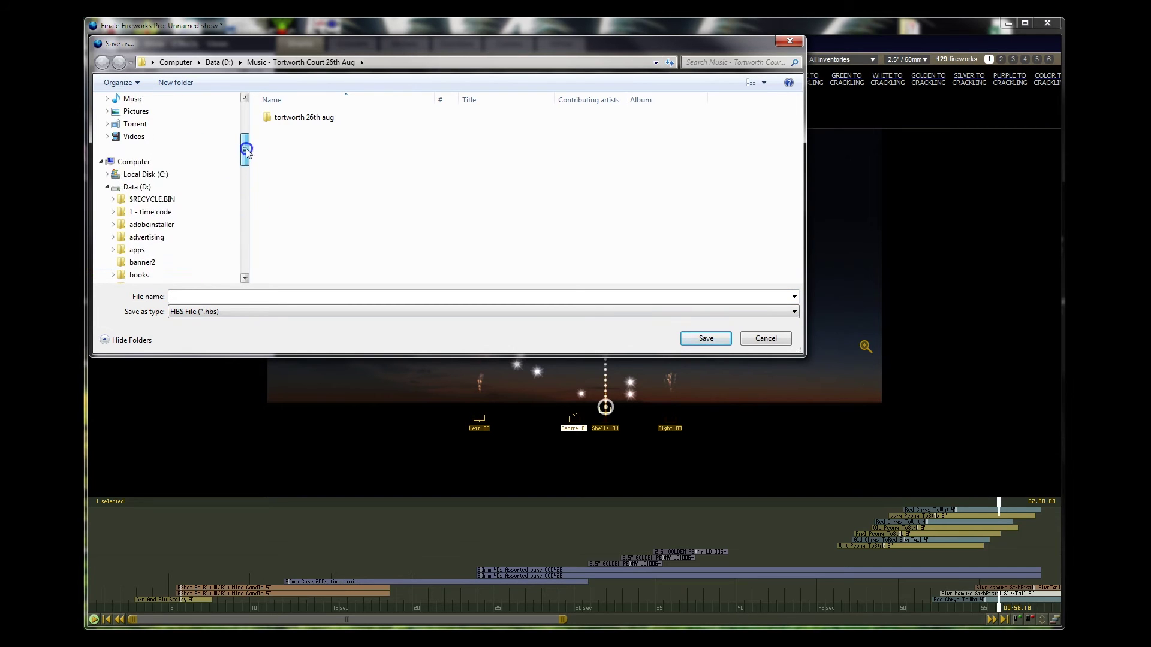
Step: Save the show as test 1min.hbs in the 1 - time code folder
{"action": "left_click", "coordinate": [147, 211]}
{"action": "left_click", "coordinate": [189, 295]}
{"action": "type", "text": "test 1min"}
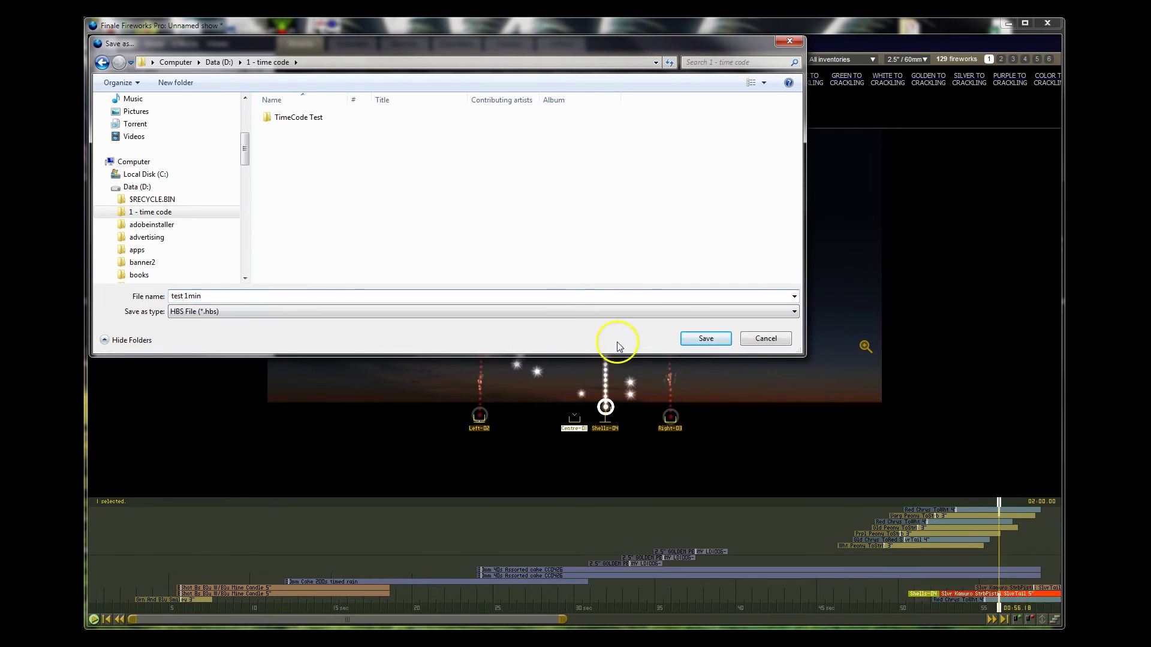
{"action": "left_click", "coordinate": [706, 338]}
{"action": "left_click", "coordinate": [106, 45]}
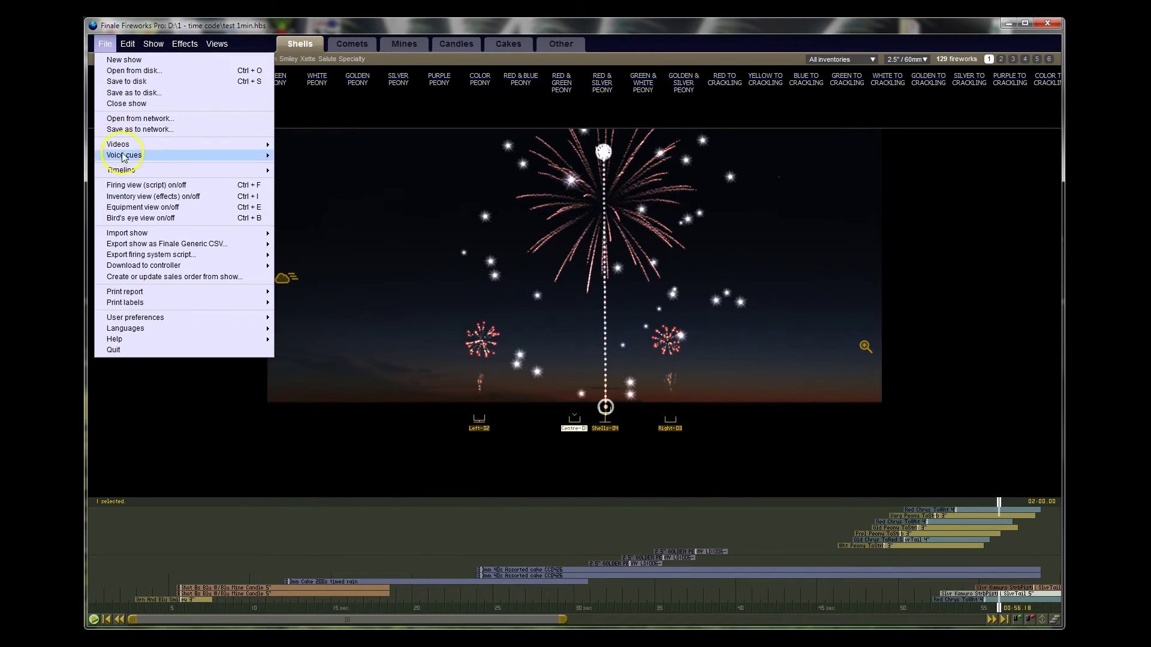
Step: Review the list of firing systems available for script export
{"action": "left_click", "coordinate": [191, 235]}
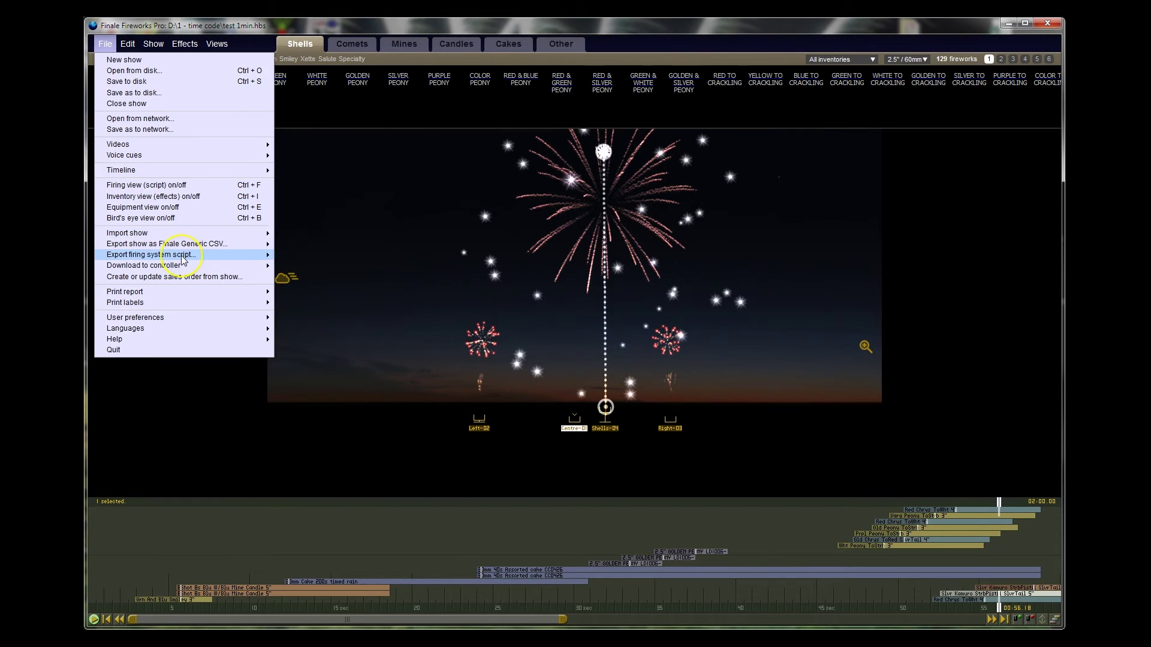
{"action": "left_click", "coordinate": [183, 258]}
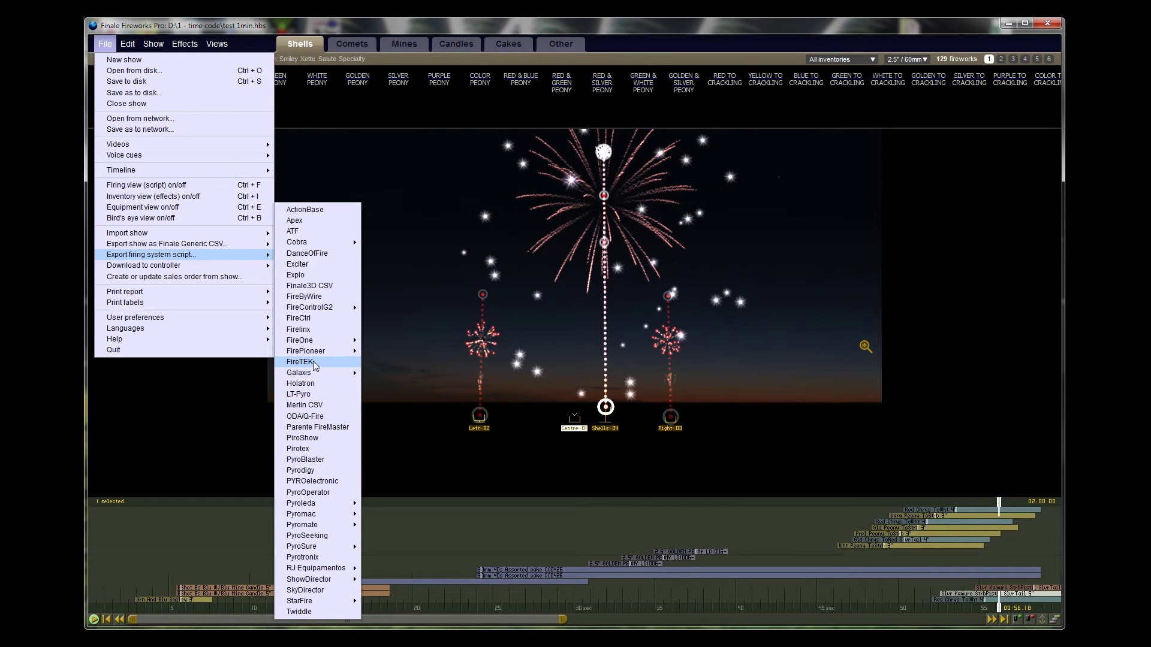
{"action": "left_click", "coordinate": [152, 45]}
Step: Inspect the custom firing system settings and cancel, leaving them unchanged
{"action": "left_click", "coordinate": [152, 44]}
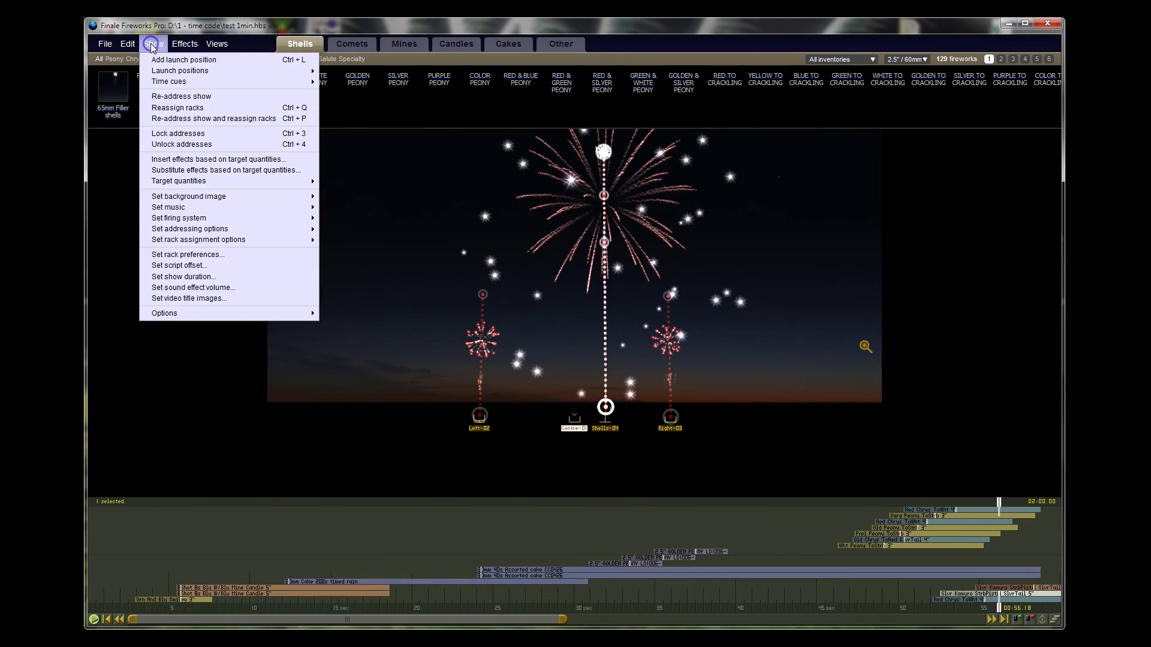
{"action": "mouse_move", "coordinate": [282, 219]}
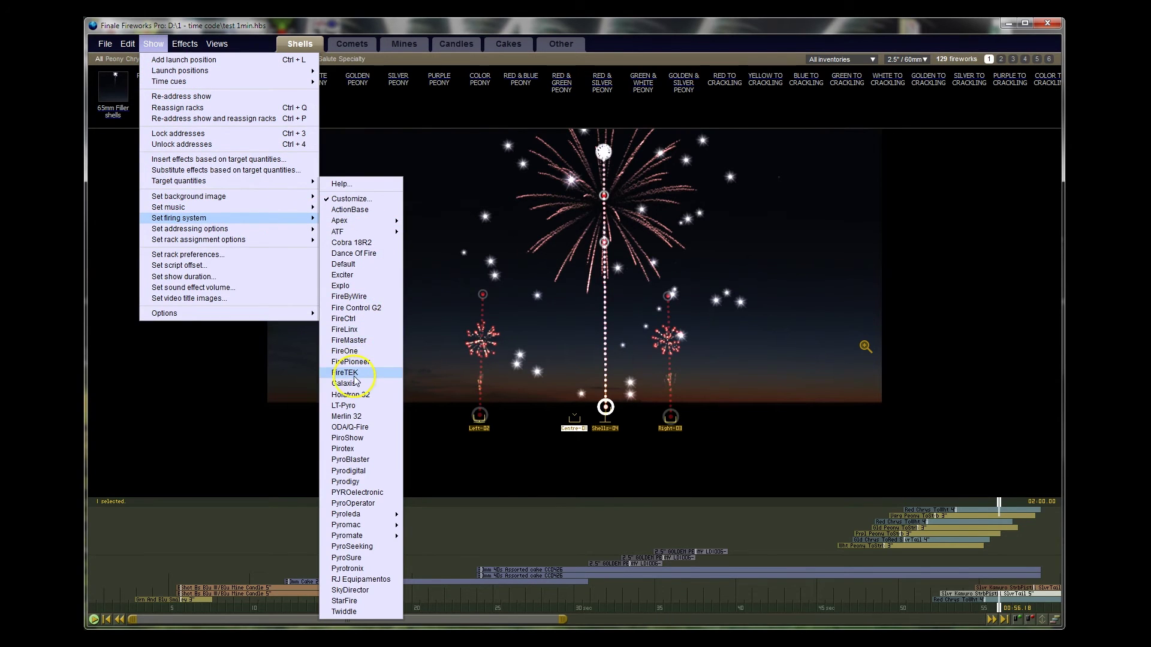
{"action": "left_click", "coordinate": [353, 200]}
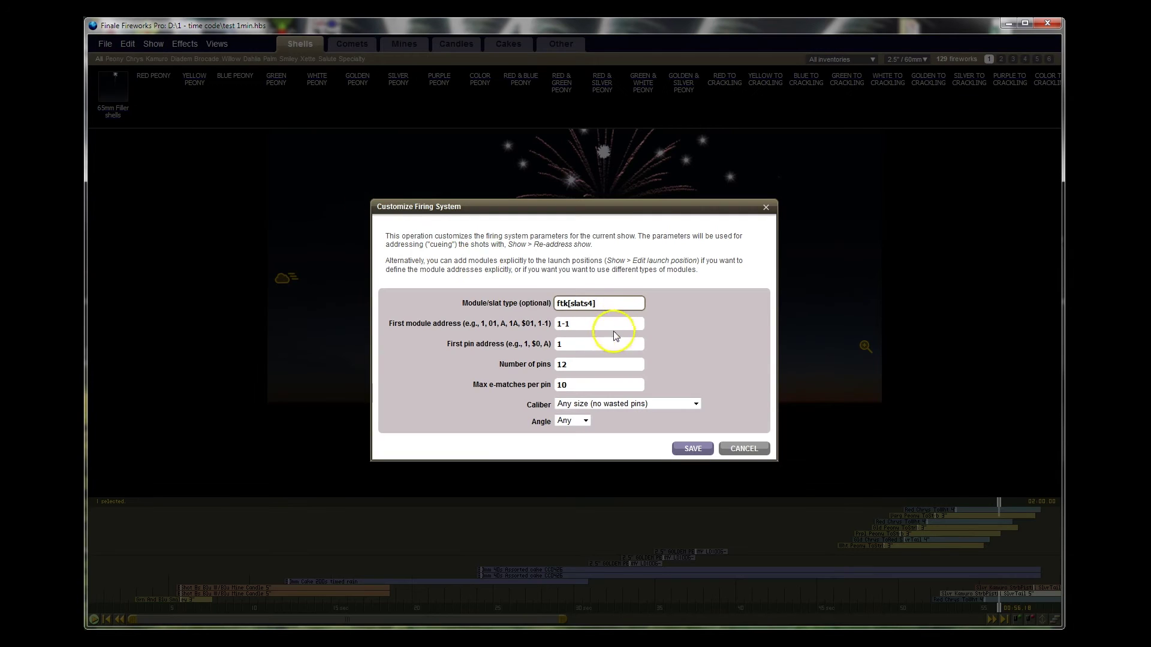
{"action": "left_click", "coordinate": [747, 449]}
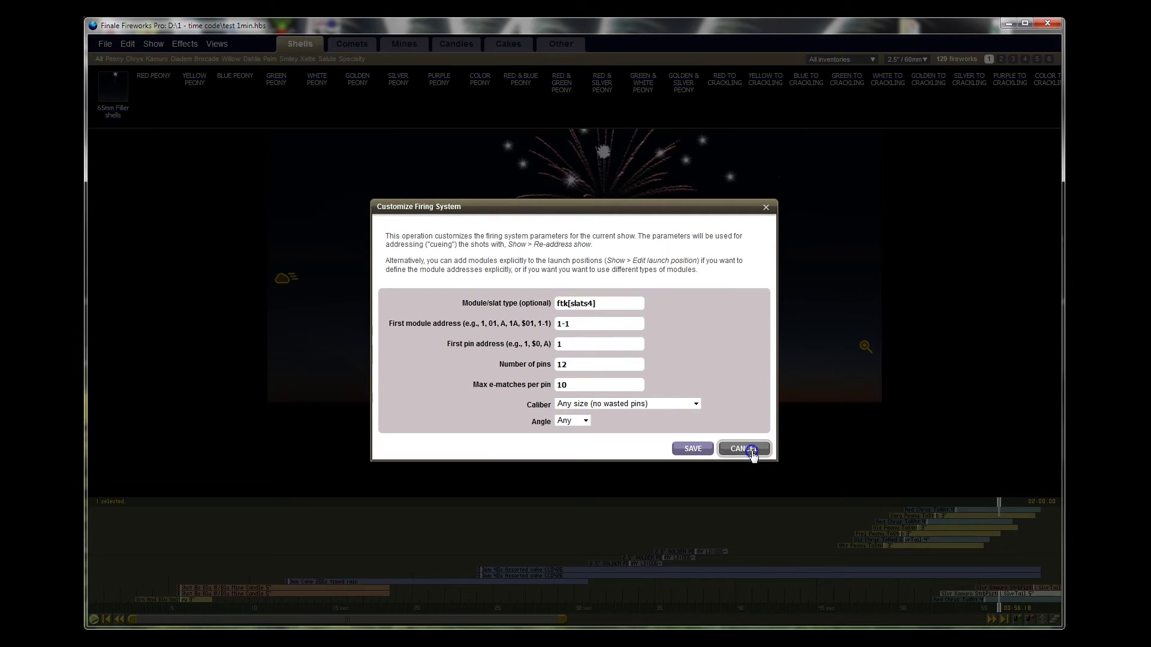
{"action": "left_click", "coordinate": [104, 45]}
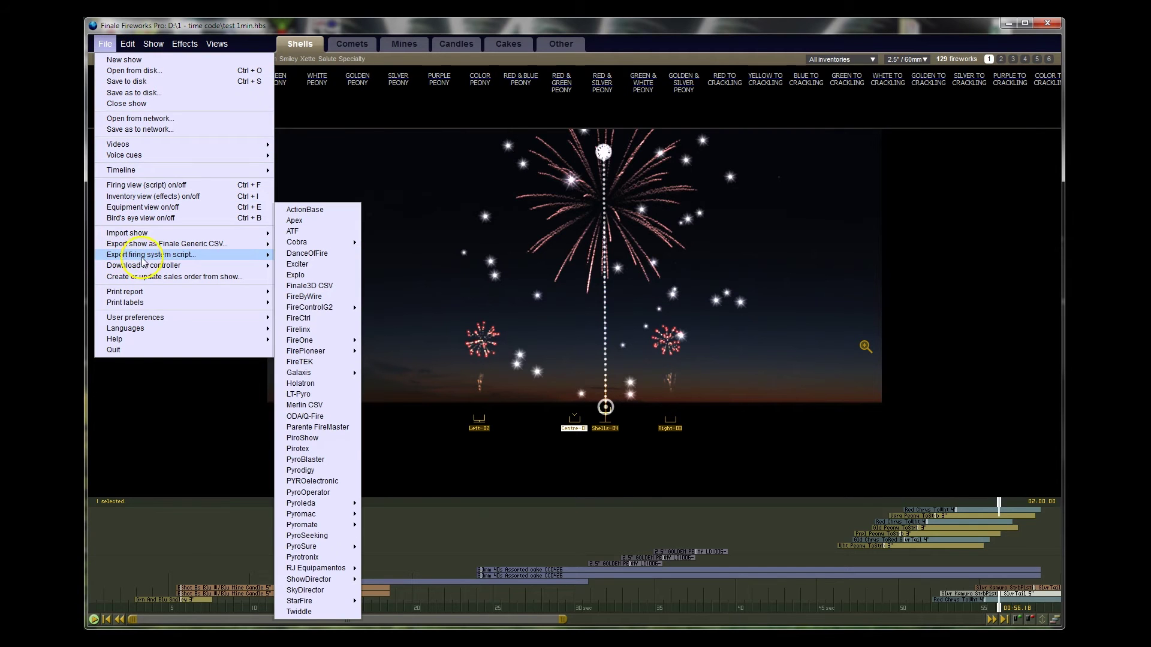
Step: Export the FireTEK firing script as script.csv into D:\1 - time code
{"action": "left_click", "coordinate": [307, 362]}
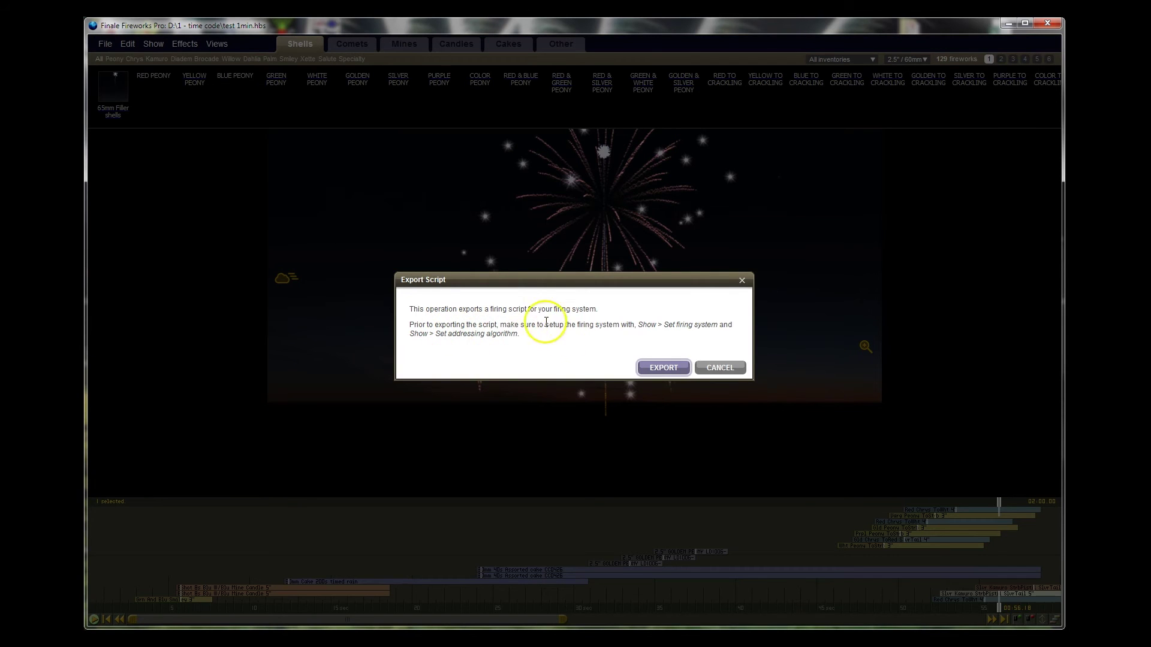
{"action": "left_click", "coordinate": [667, 368]}
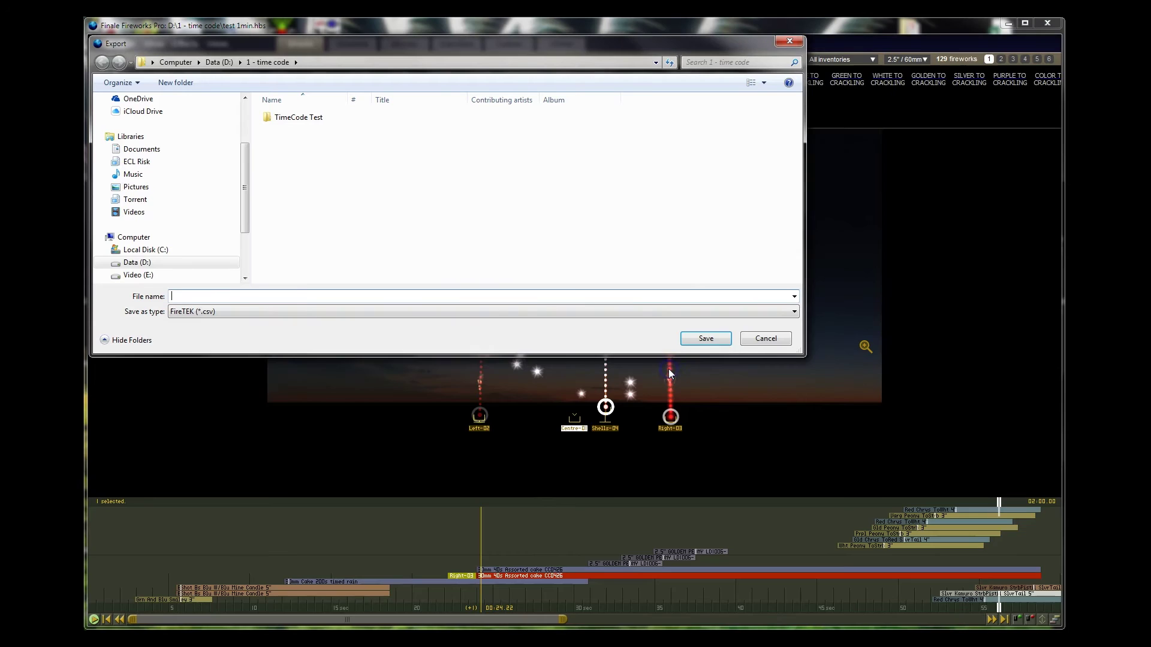
{"action": "left_click", "coordinate": [183, 297]}
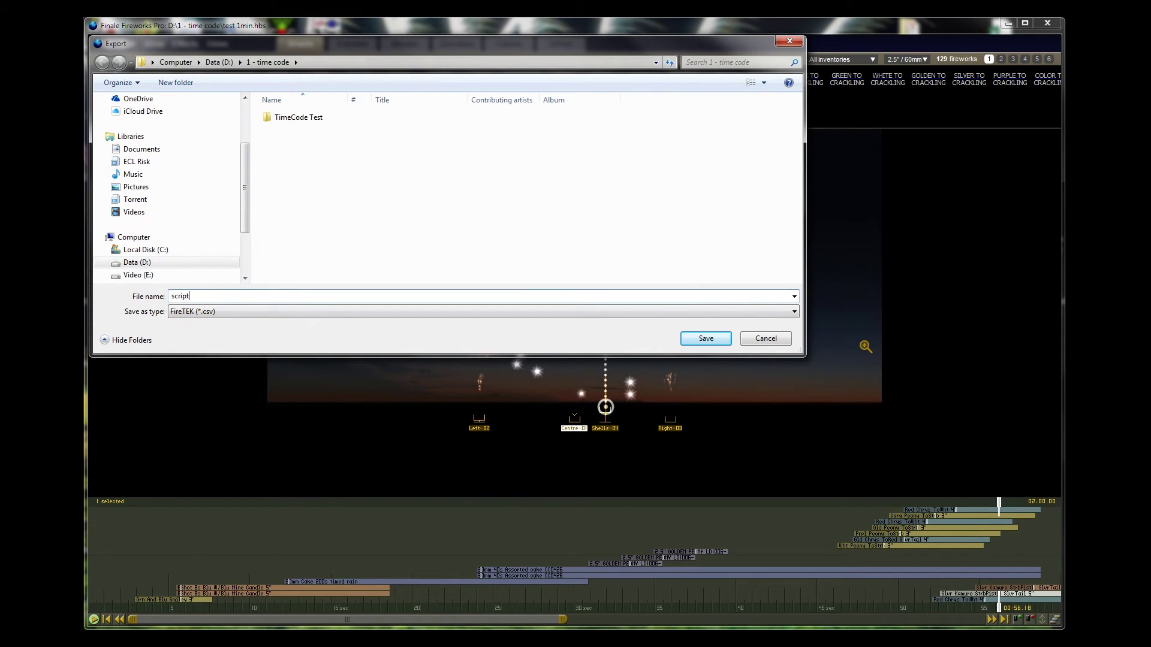
{"action": "left_click", "coordinate": [704, 340]}
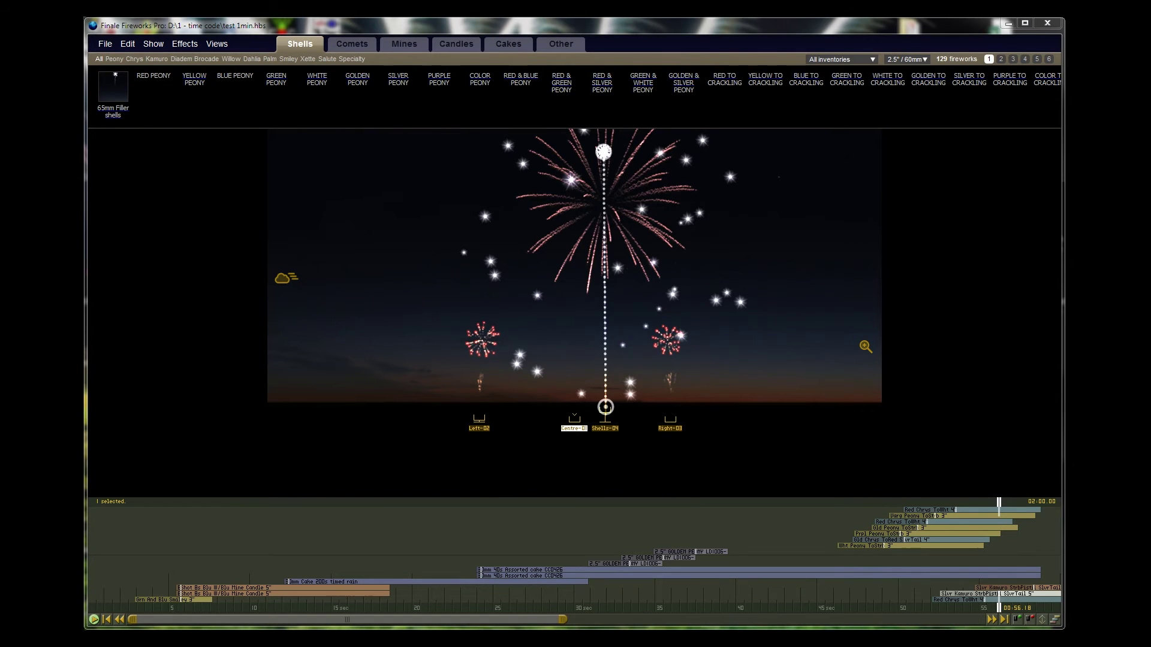
Step: Open File Explorer at the D:\1 - time code folder, moved to the left
{"action": "key", "text": "super+e"}
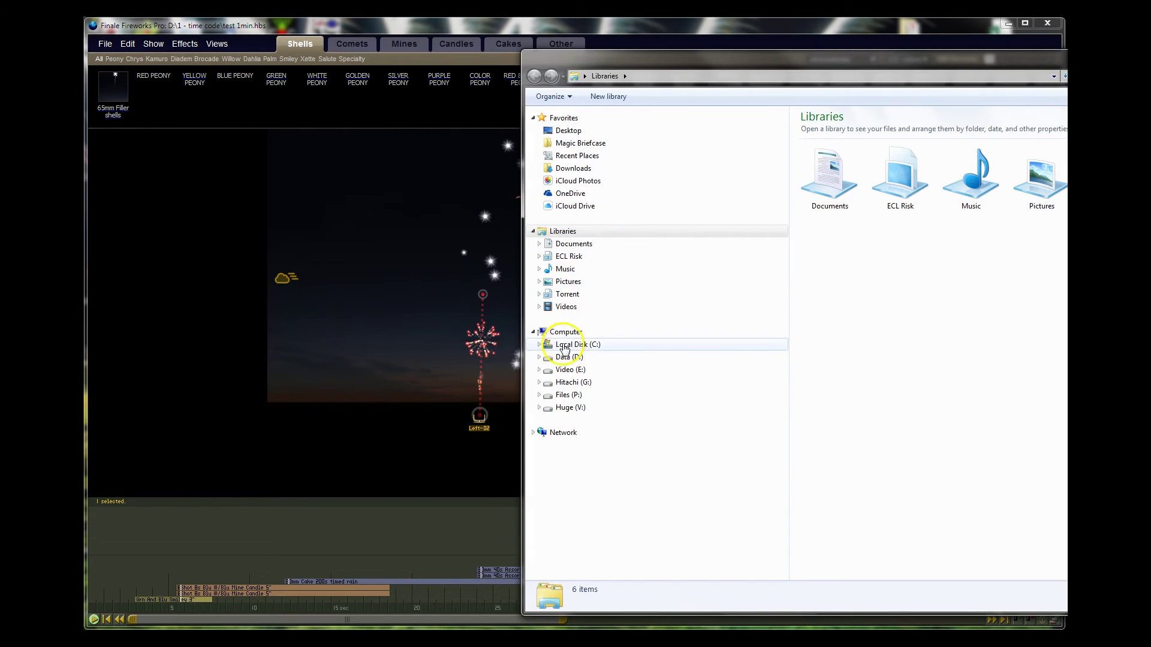
{"action": "left_click", "coordinate": [539, 357]}
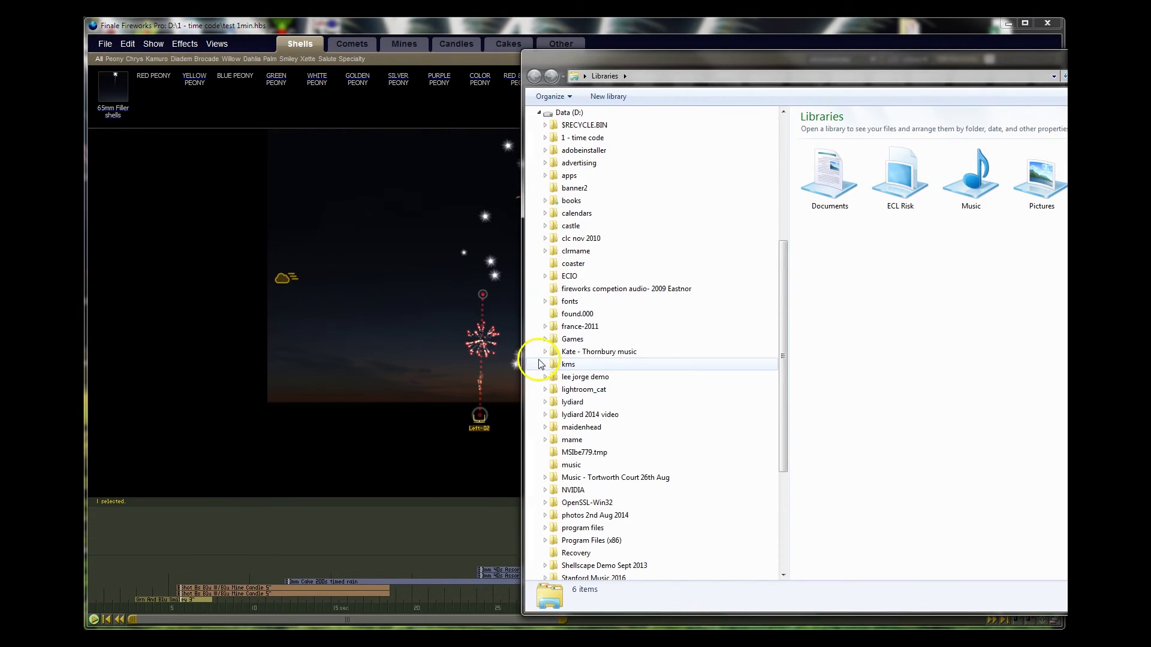
{"action": "left_click", "coordinate": [579, 137]}
{"action": "left_click_drag", "start_coordinate": [807, 60], "coordinate": [186, 72]}
Step: Open script.csv with Notepad and centre the Notepad window
{"action": "left_click", "coordinate": [181, 154]}
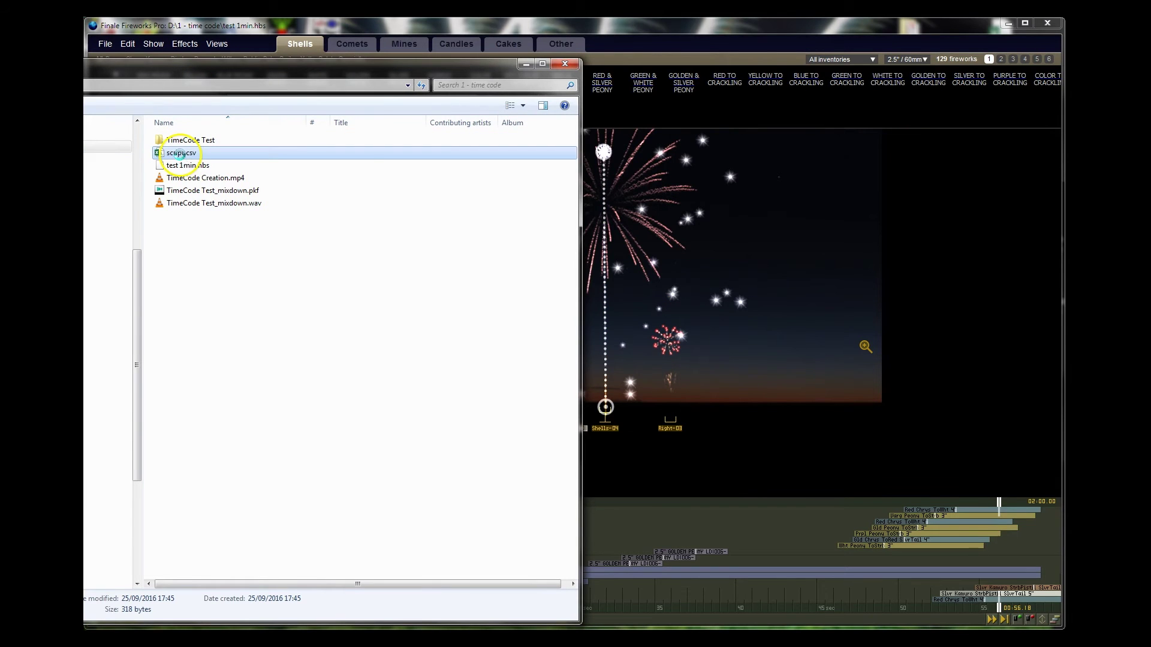
{"action": "right_click", "coordinate": [180, 154]}
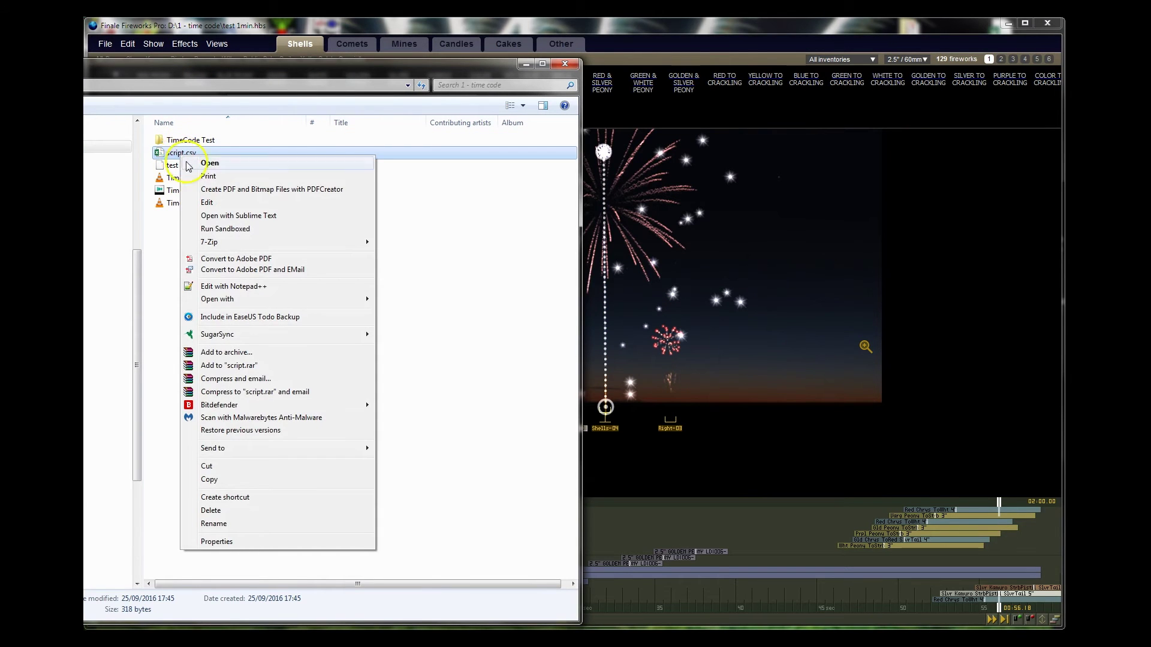
{"action": "mouse_move", "coordinate": [268, 301]}
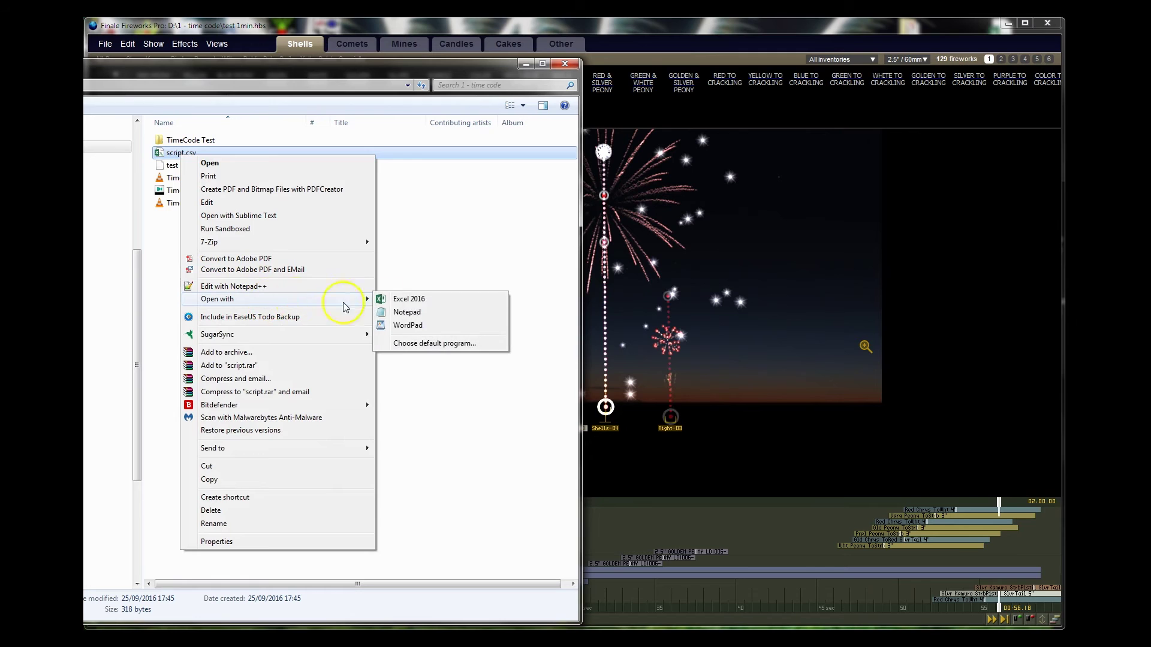
{"action": "left_click", "coordinate": [411, 311]}
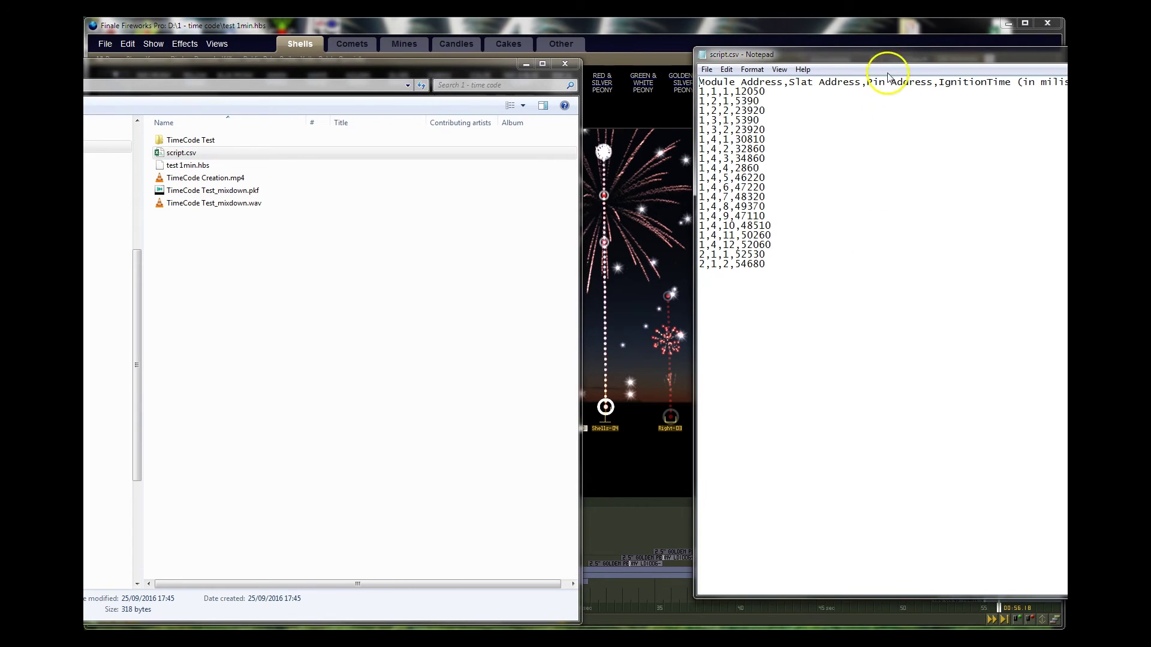
{"action": "left_click_drag", "start_coordinate": [887, 55], "coordinate": [512, 137]}
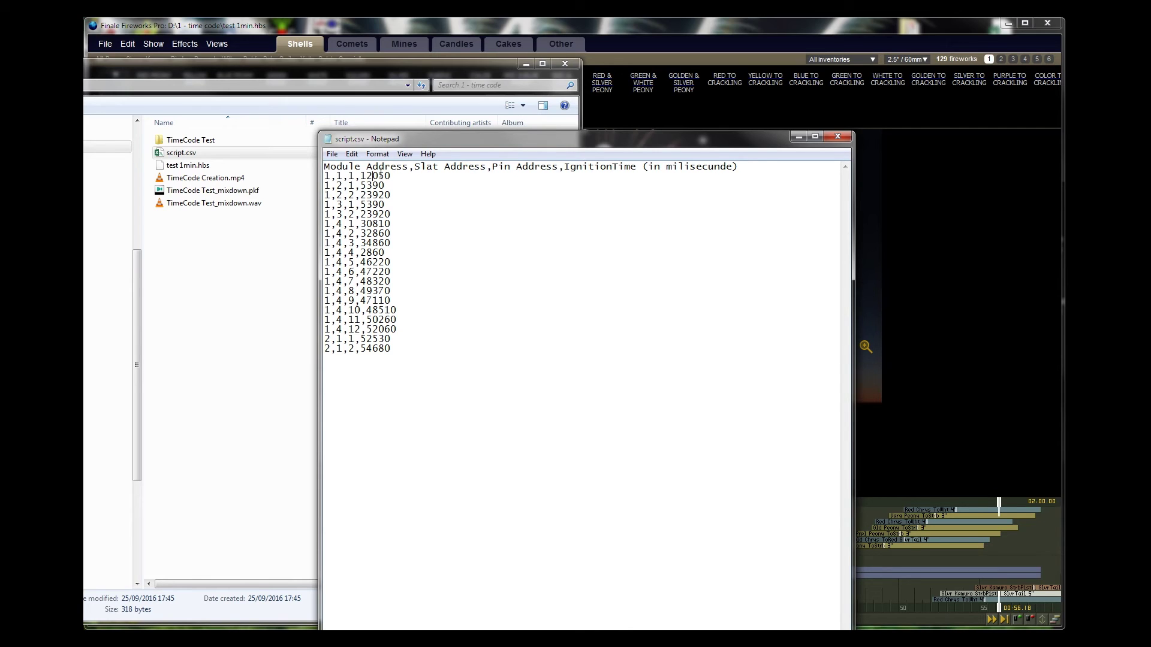
Step: Highlight script.csv's module, slat, pin and time values, such as row 1,4,9,47110, then close it
{"action": "left_click_drag", "start_coordinate": [390, 195], "coordinate": [313, 175]}
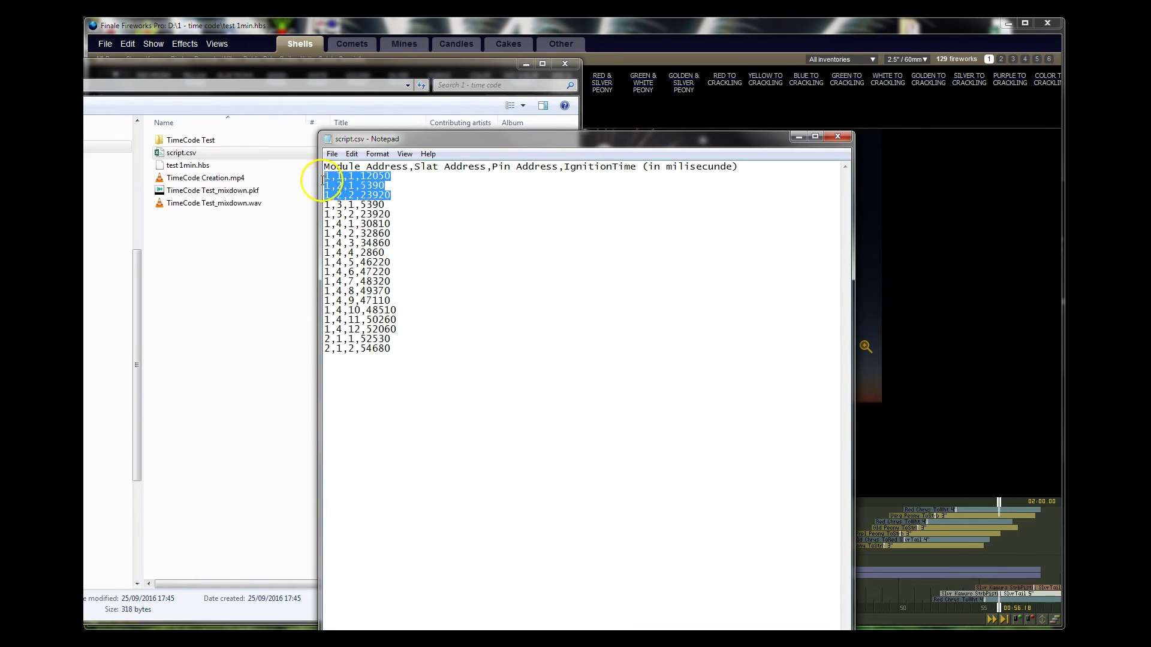
{"action": "left_click", "coordinate": [412, 329]}
{"action": "left_click_drag", "start_coordinate": [412, 328], "coordinate": [327, 318]}
{"action": "left_click", "coordinate": [408, 307]}
{"action": "left_click_drag", "start_coordinate": [391, 300], "coordinate": [337, 301]}
{"action": "left_click", "coordinate": [422, 301]}
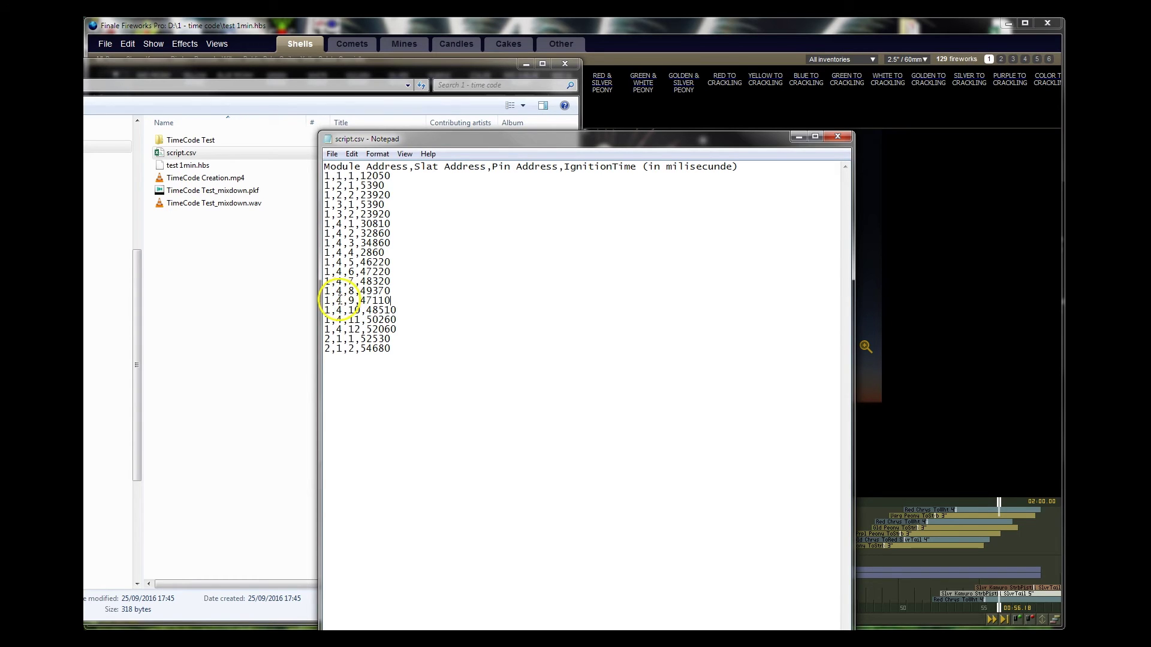
{"action": "left_click", "coordinate": [372, 300]}
{"action": "left_click", "coordinate": [838, 138]}
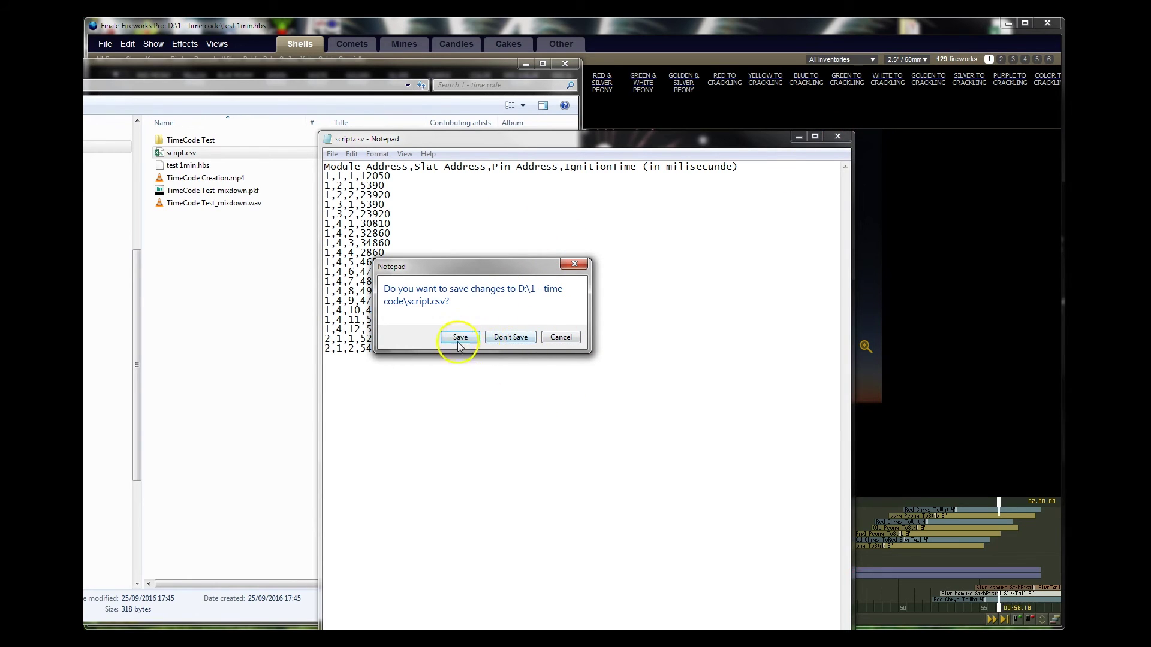
Step: Discard the script.csv changes, bring Finale's show view forward, then minimise Finale
{"action": "left_click", "coordinate": [508, 339]}
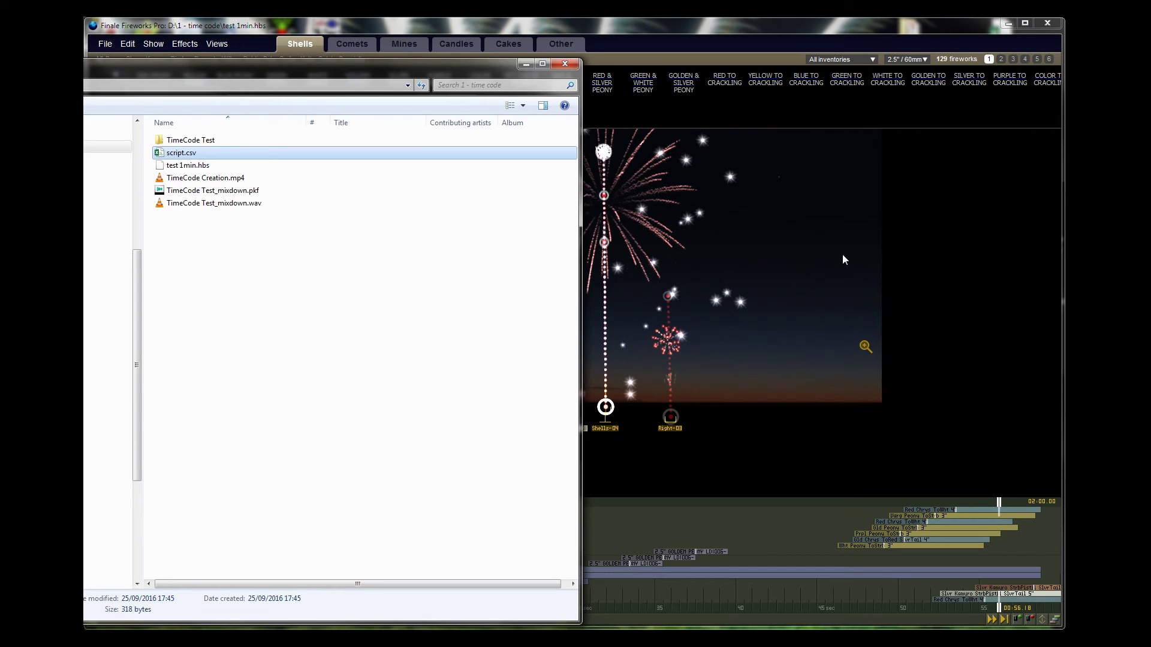
{"action": "left_click", "coordinate": [772, 30]}
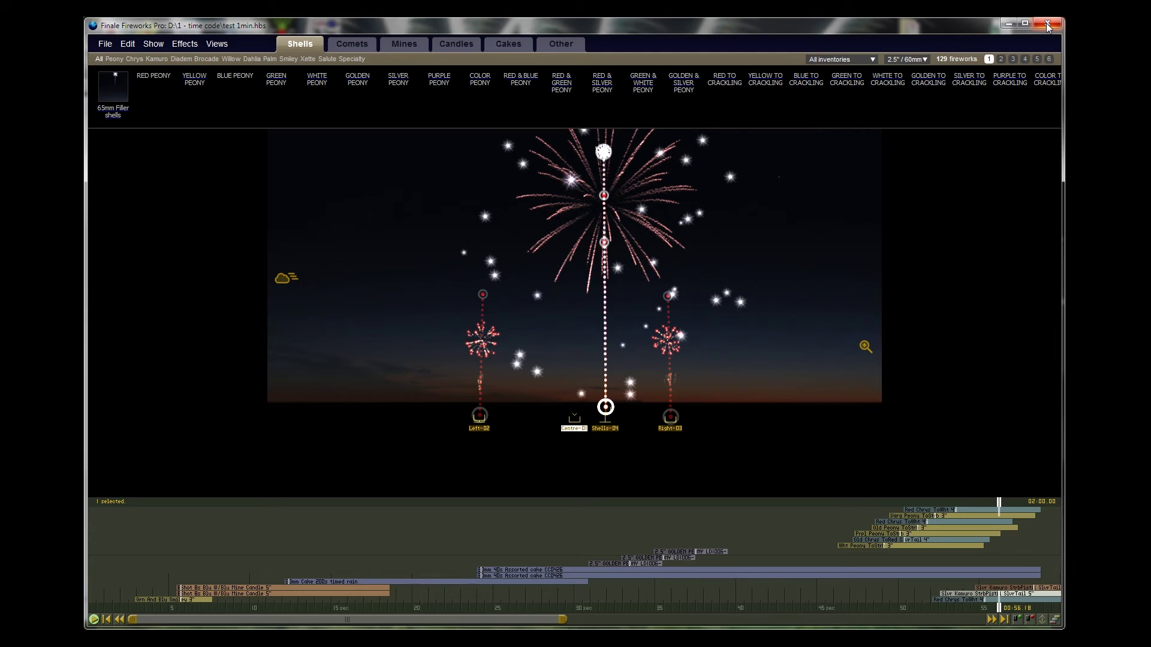
{"action": "left_click", "coordinate": [1012, 24]}
Step: Run FireTekShowDesigner 16.02.2016.exe from FireTEK > fireTEK 16.02.2016 > Computer software, allowing the unverified program
{"action": "left_click", "coordinate": [909, 45]}
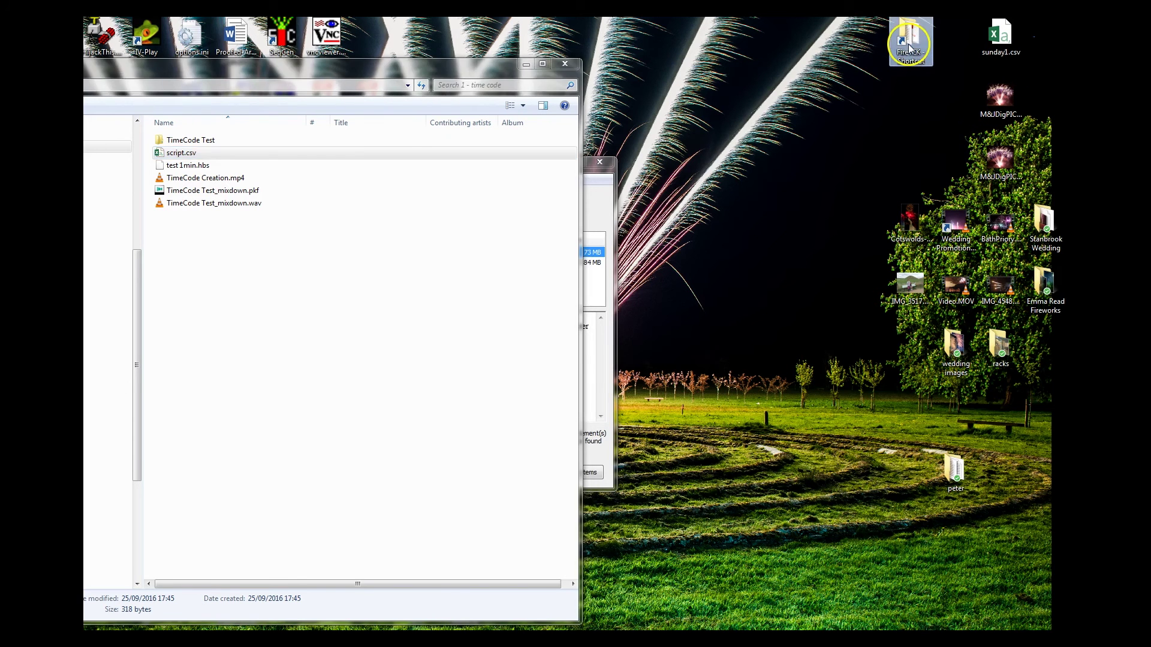
{"action": "double_click", "coordinate": [909, 45]}
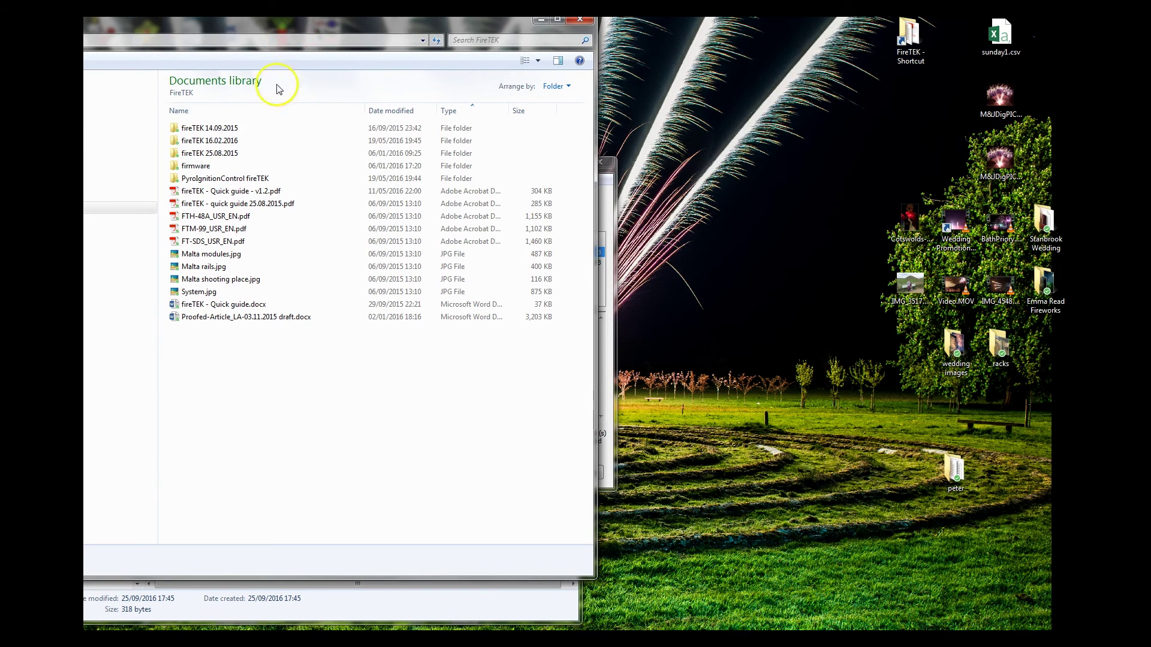
{"action": "double_click", "coordinate": [196, 141]}
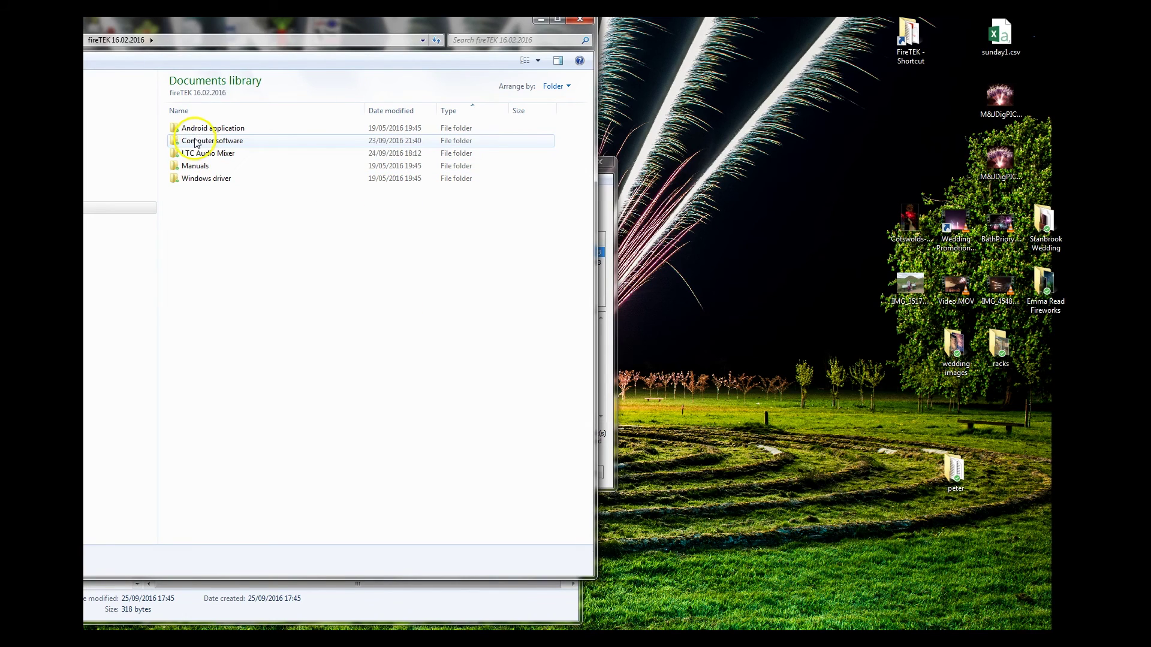
{"action": "double_click", "coordinate": [186, 141]}
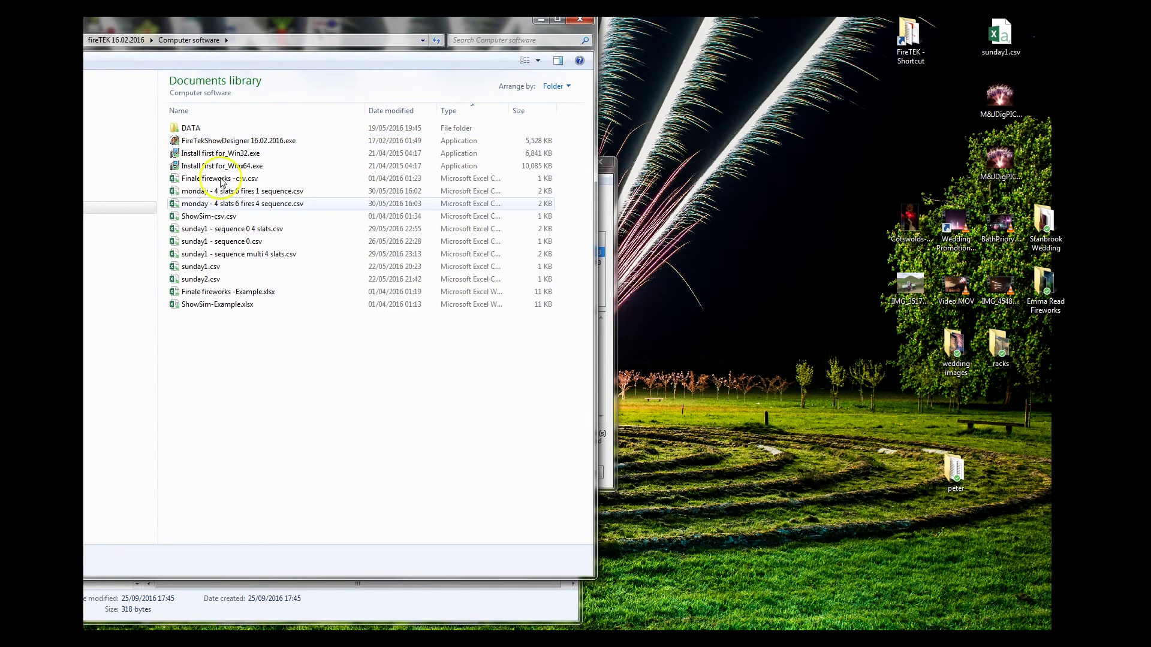
{"action": "double_click", "coordinate": [214, 141]}
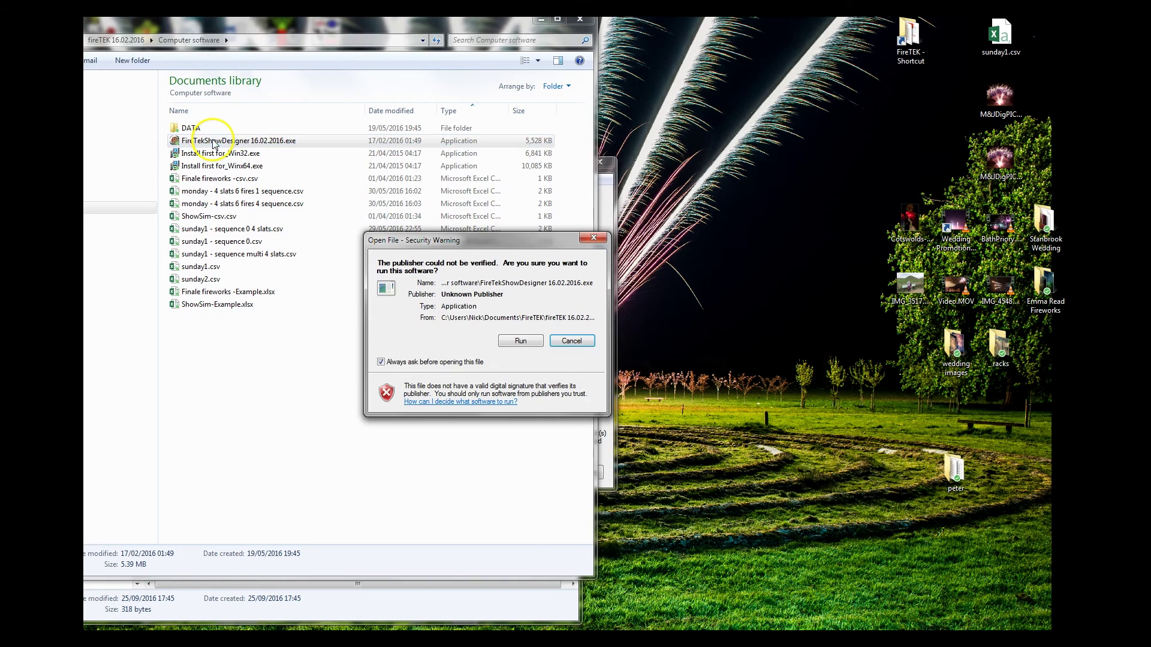
{"action": "left_click", "coordinate": [531, 331]}
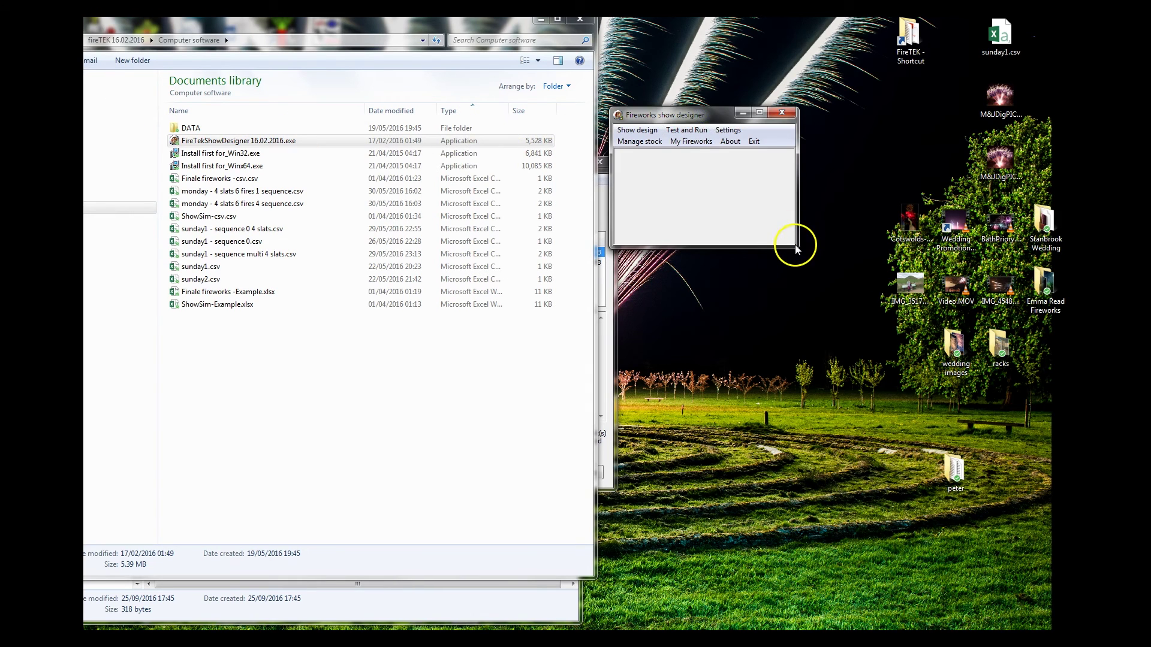
Step: Enlarge and reposition the show designer window, then bring up the Test / Run screen beside it
{"action": "left_click_drag", "start_coordinate": [794, 245], "coordinate": [1017, 358]}
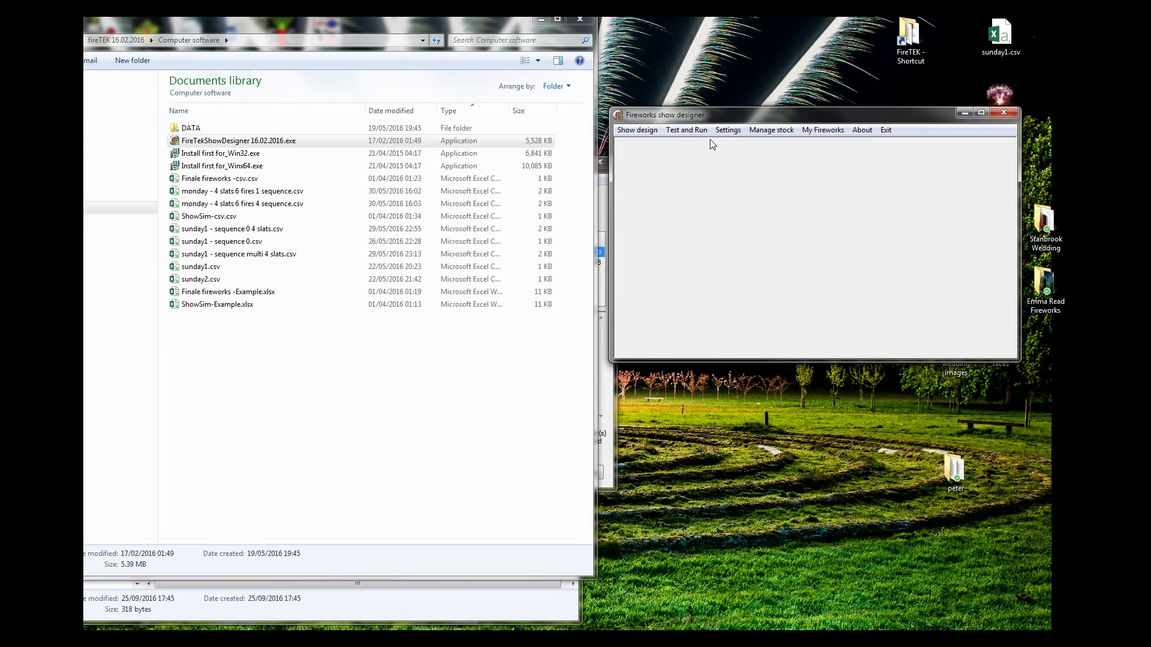
{"action": "left_click_drag", "start_coordinate": [737, 117], "coordinate": [752, 137]}
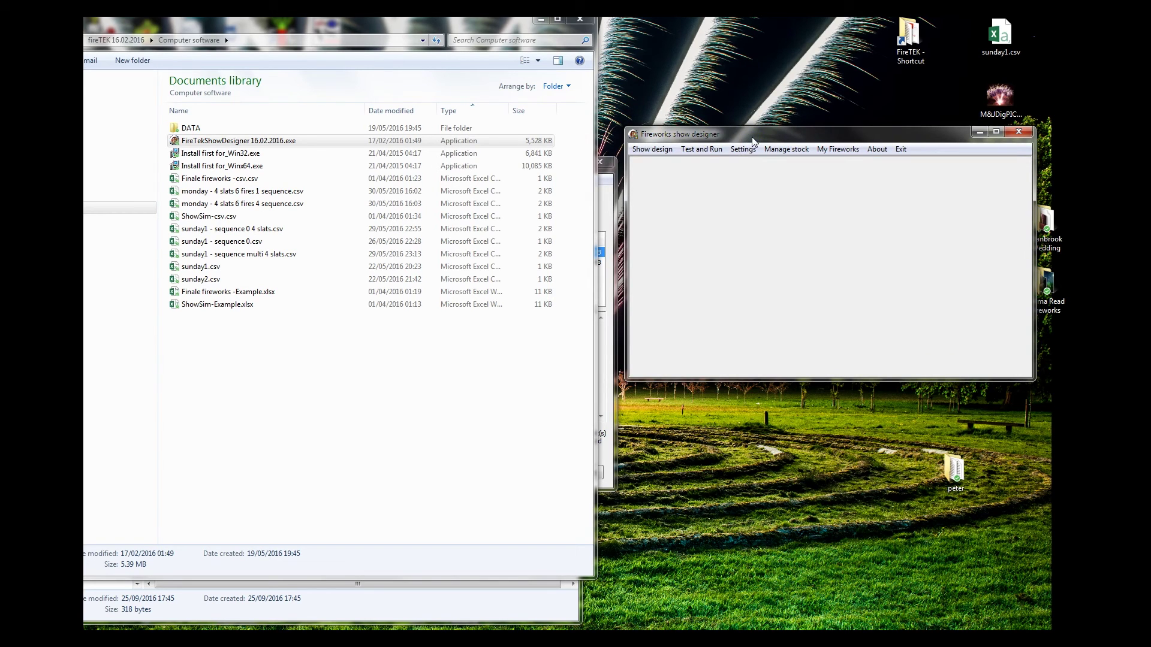
{"action": "left_click", "coordinate": [694, 151]}
{"action": "left_click_drag", "start_coordinate": [748, 56], "coordinate": [542, 109]}
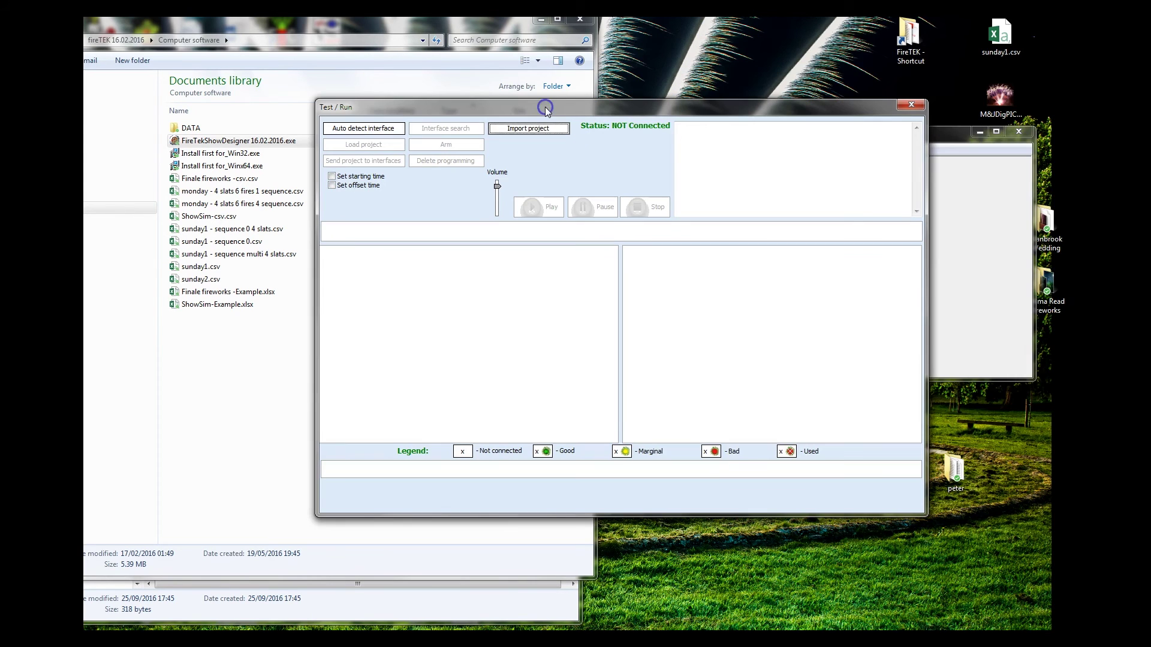
Step: Auto-detect the FTH-48 on interface 3 and delete the programming stored on it
{"action": "left_click", "coordinate": [362, 129]}
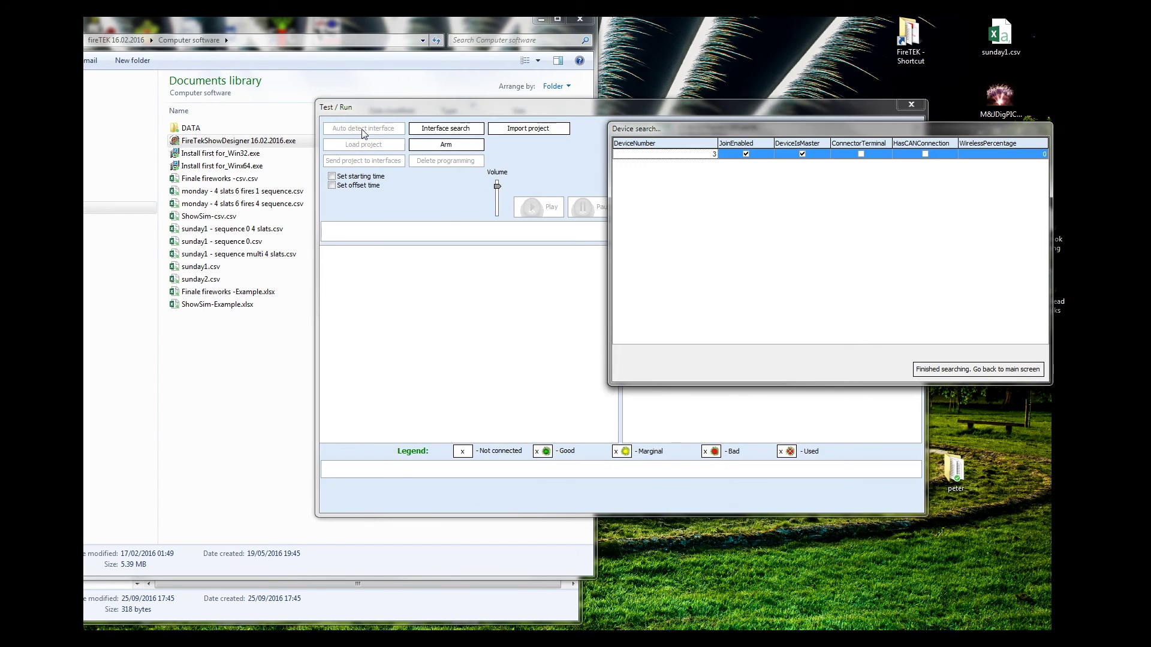
{"action": "left_click", "coordinate": [714, 153]}
{"action": "left_click_drag", "start_coordinate": [738, 128], "coordinate": [650, 131]}
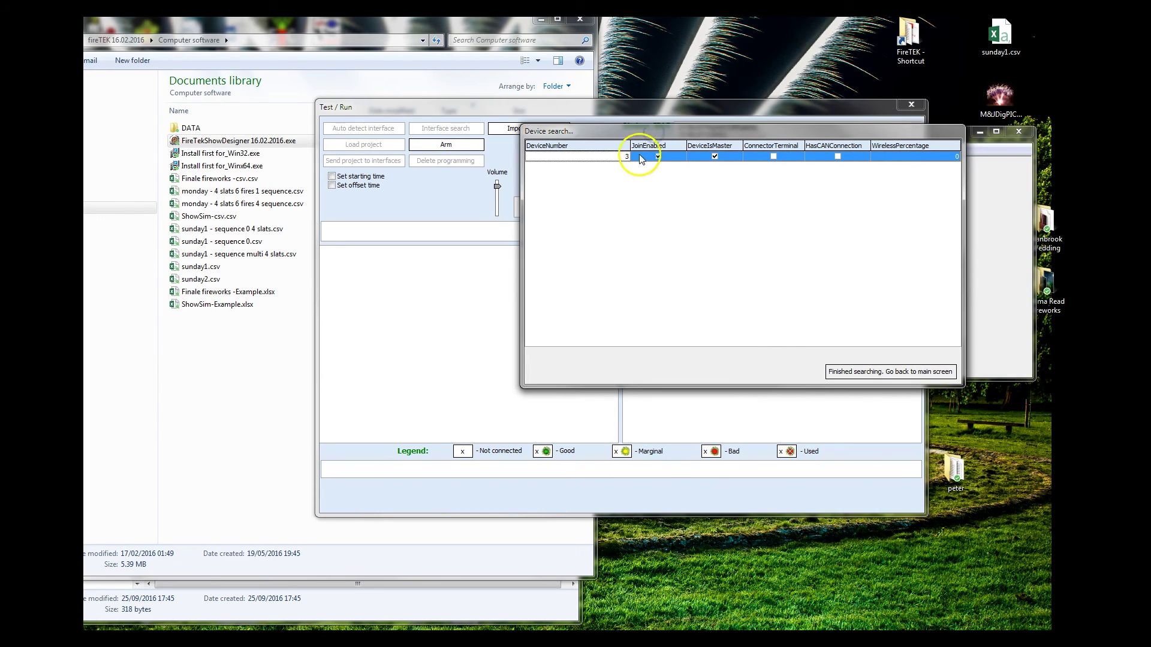
{"action": "left_click", "coordinate": [890, 373]}
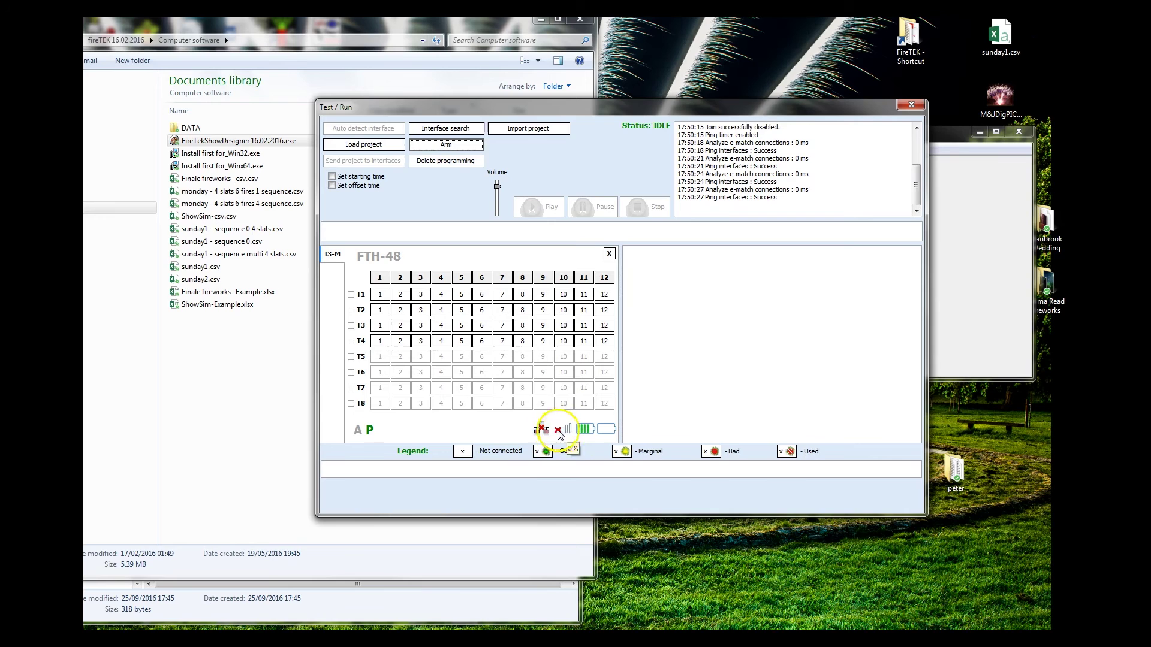
{"action": "left_click", "coordinate": [439, 164]}
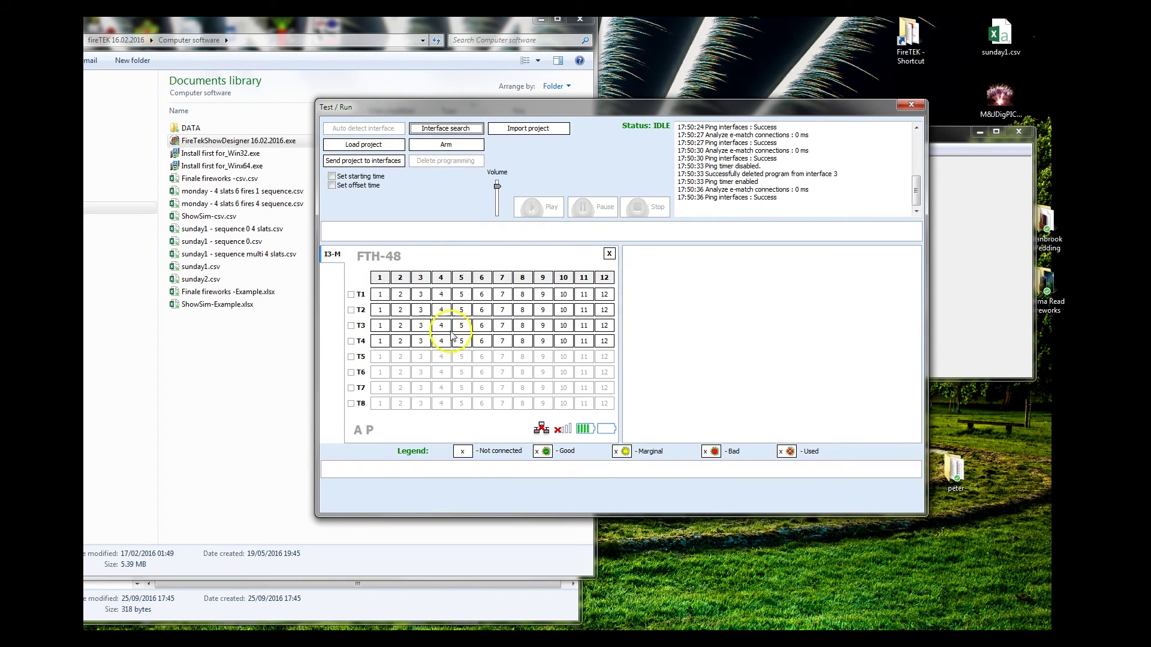
Step: Import D:\1 - time code\script.csv as the project (00:54:68, slats T1–T4), declining any audio file
{"action": "left_click", "coordinate": [525, 129]}
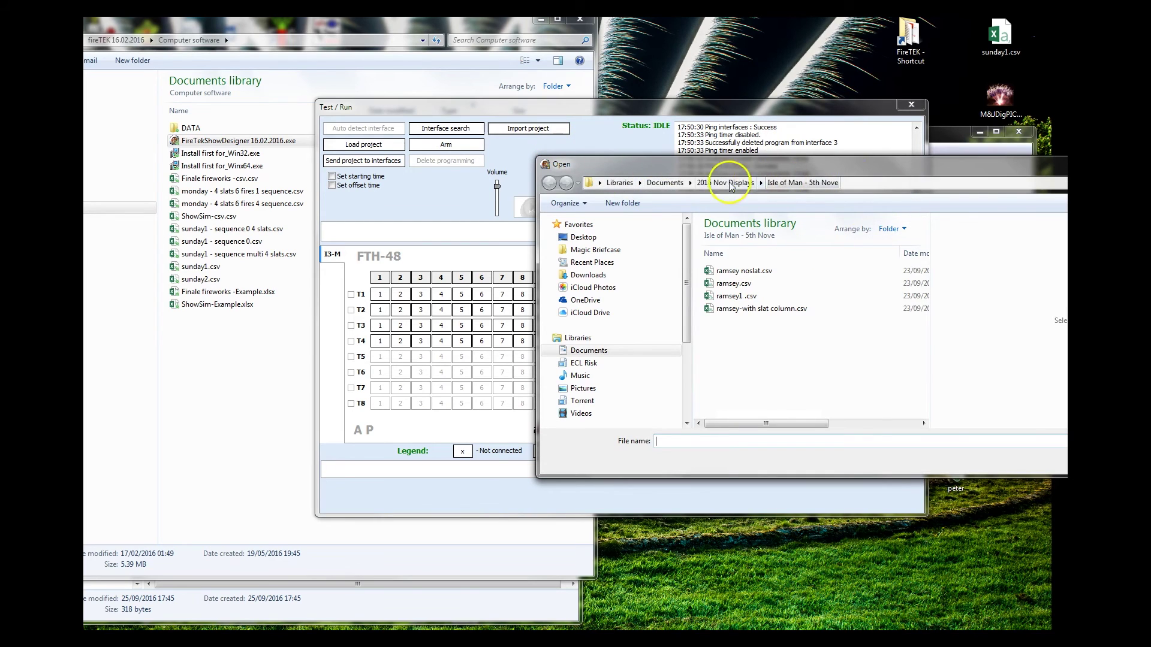
{"action": "scroll", "coordinate": [619, 339], "scroll_direction": "down", "scroll_amount": 6}
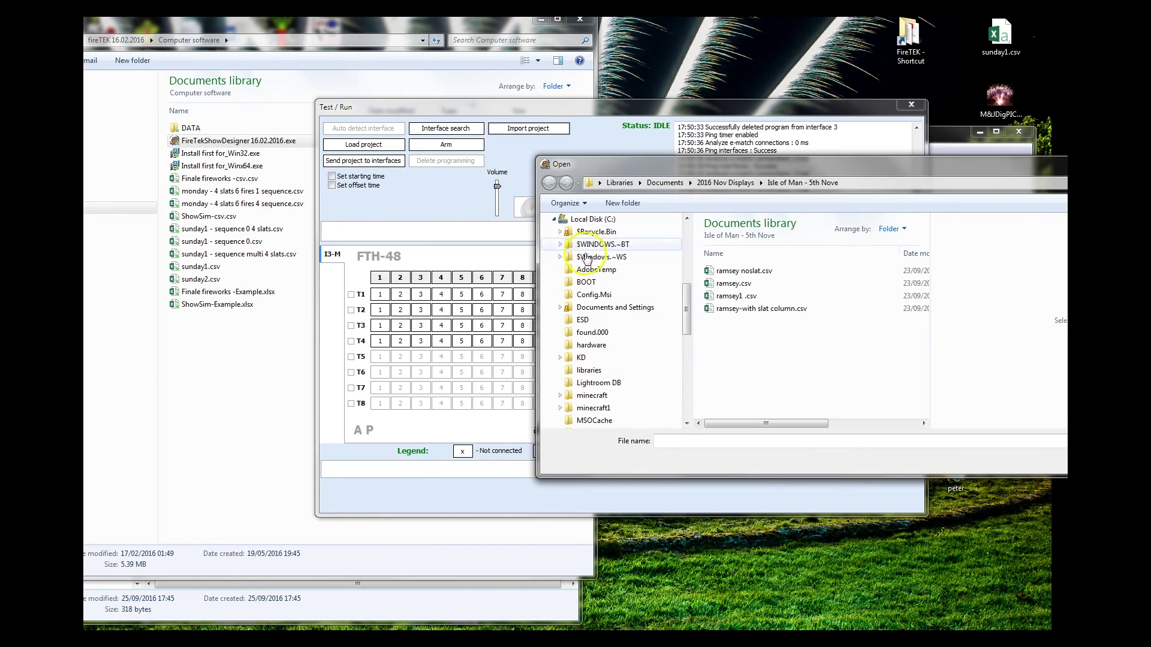
{"action": "scroll", "coordinate": [583, 248], "scroll_direction": "up", "scroll_amount": 5}
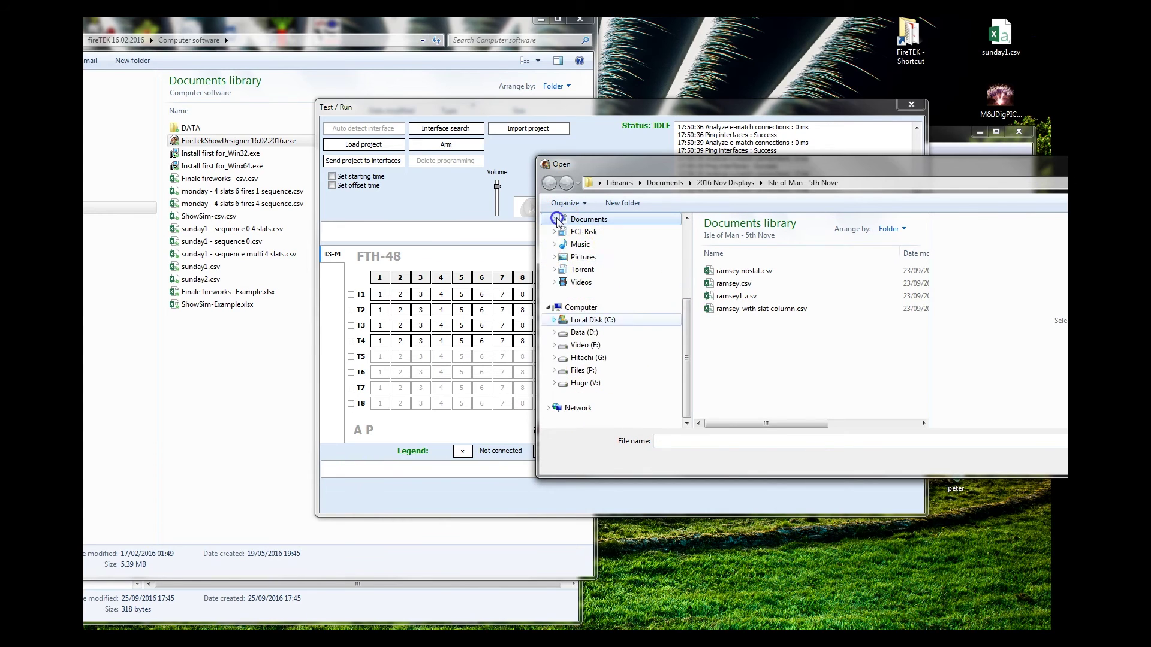
{"action": "left_click", "coordinate": [554, 331]}
{"action": "left_click", "coordinate": [570, 245]}
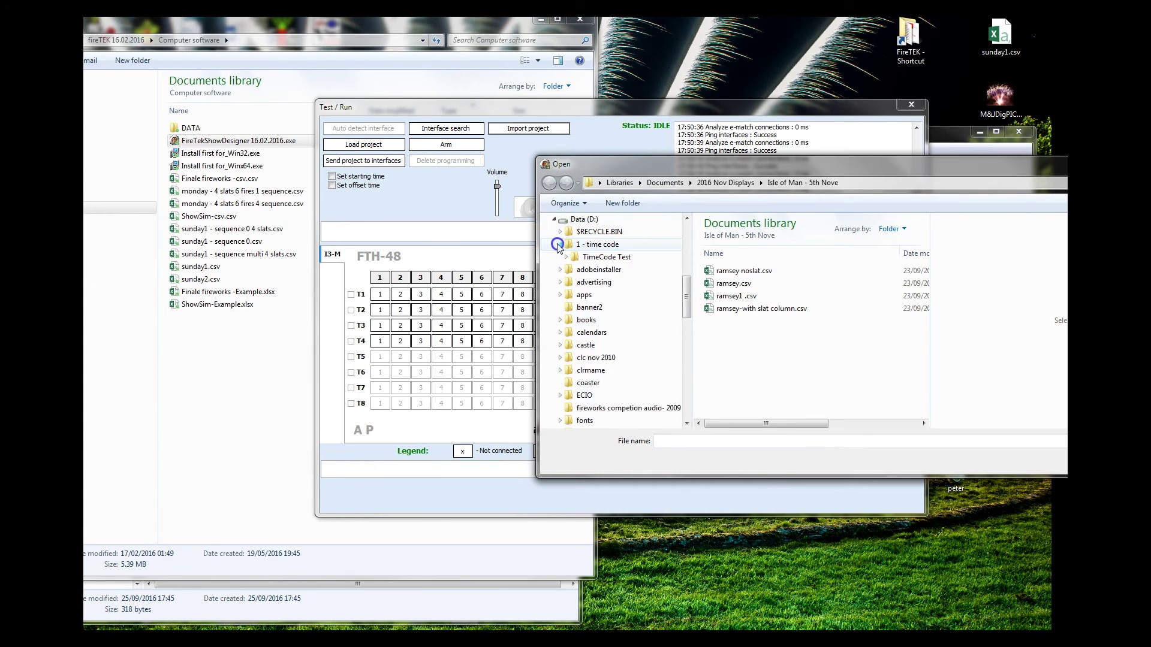
{"action": "left_click", "coordinate": [743, 251]}
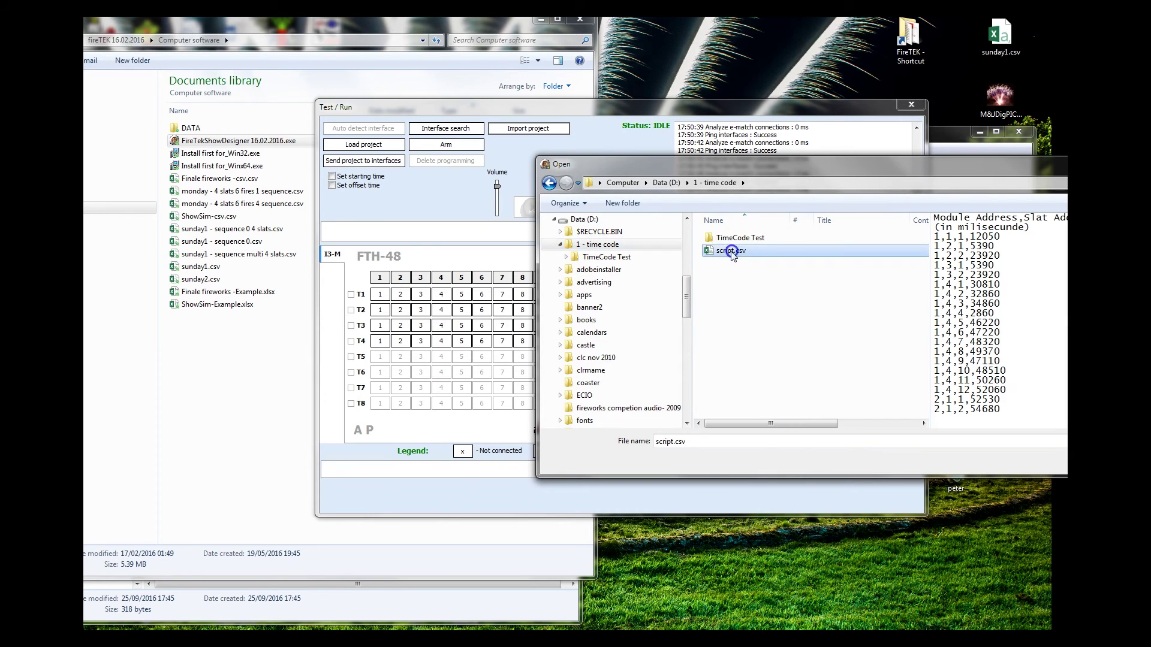
{"action": "left_click_drag", "start_coordinate": [878, 170], "coordinate": [629, 163]}
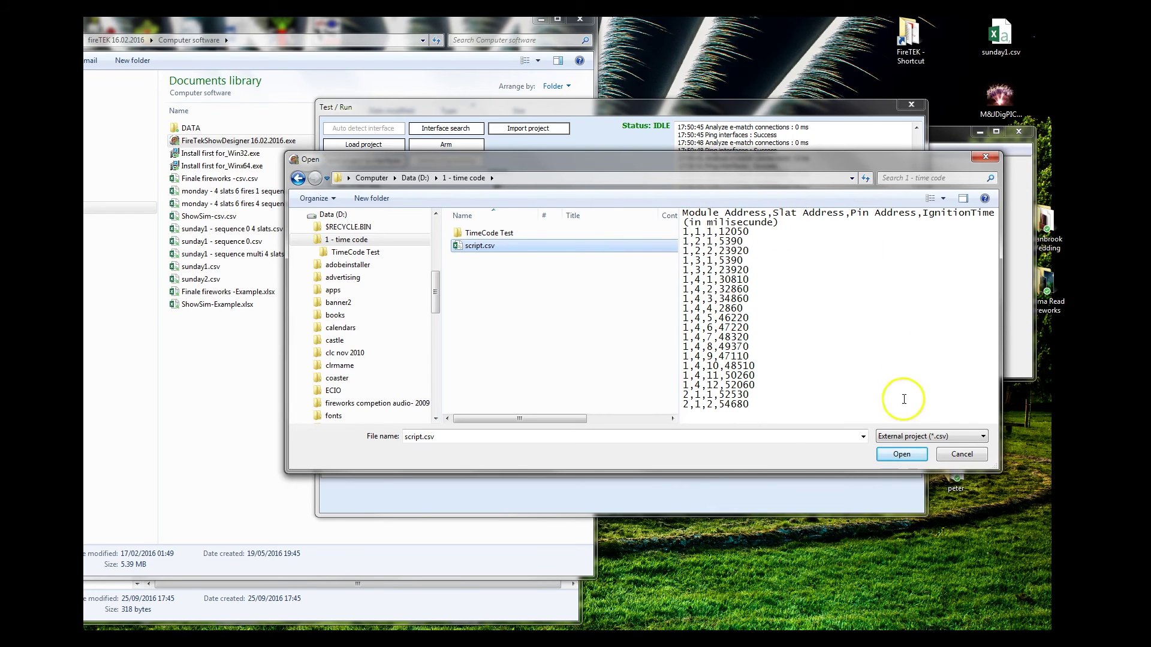
{"action": "left_click", "coordinate": [902, 454]}
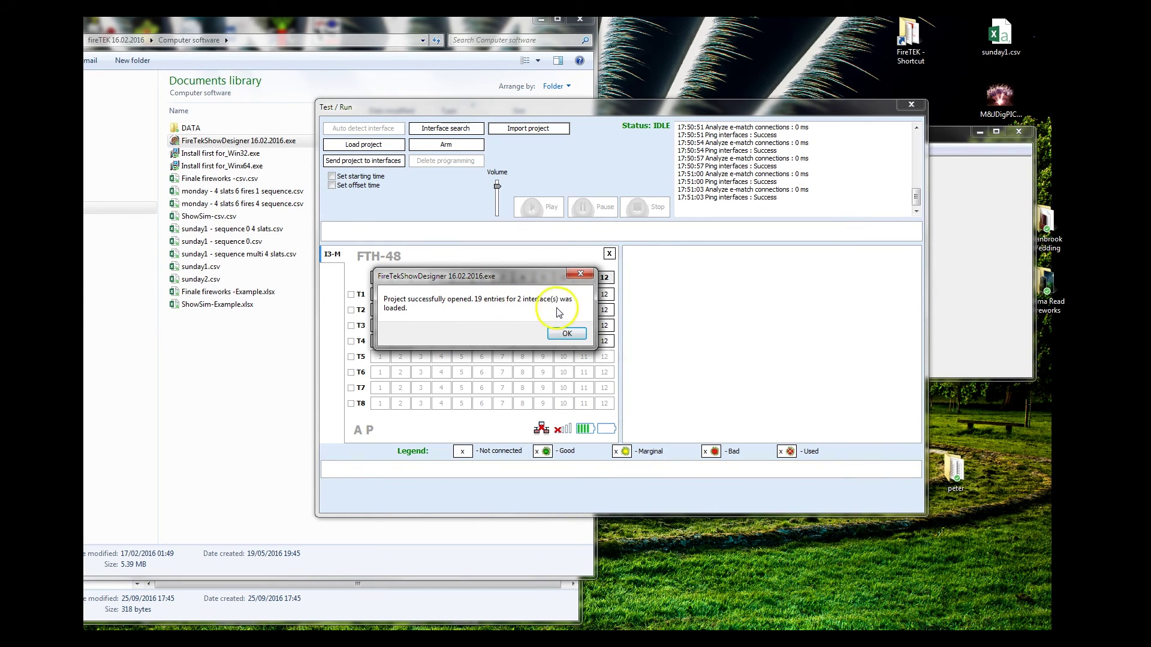
{"action": "left_click", "coordinate": [565, 334]}
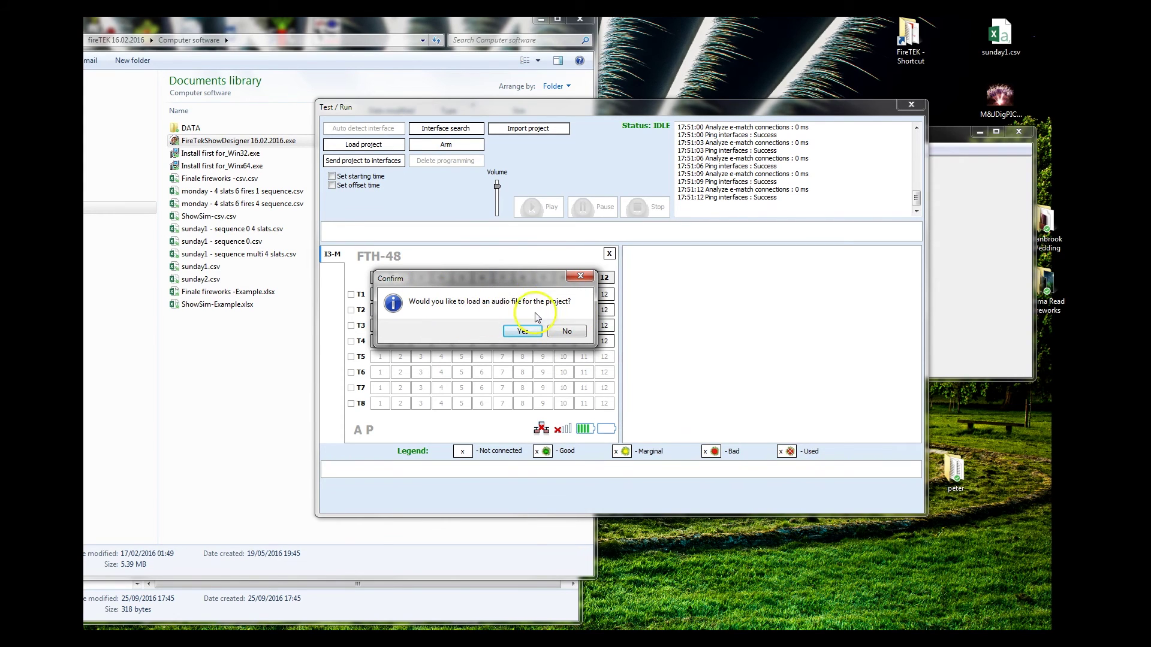
{"action": "left_click", "coordinate": [566, 330]}
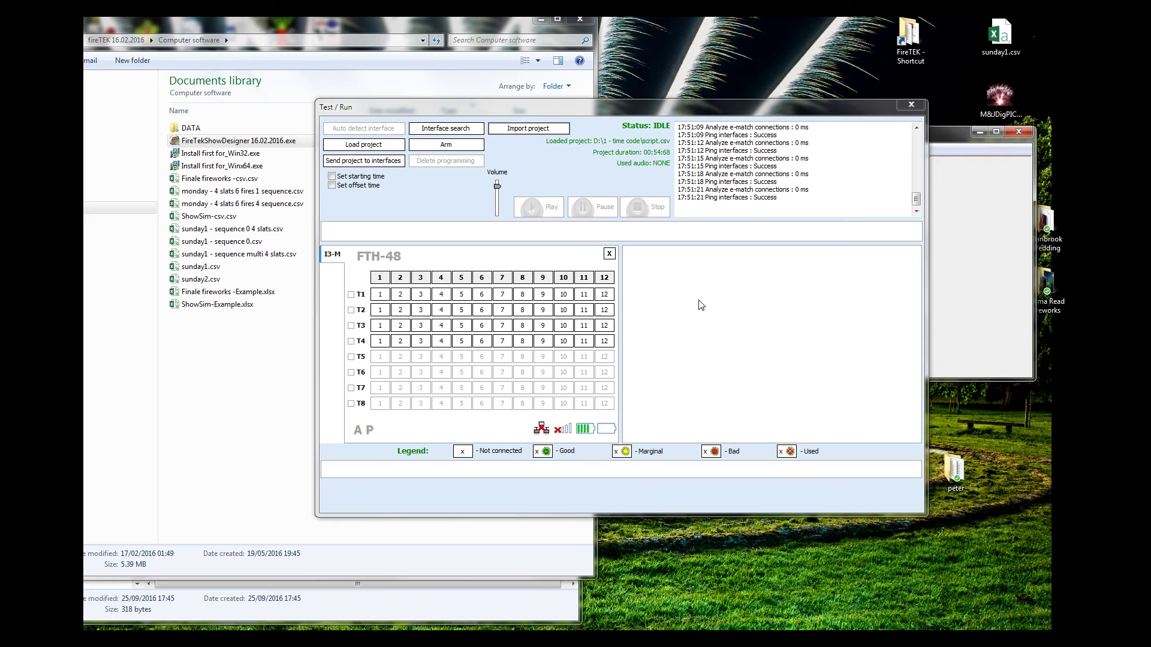
Step: Try sending the loaded project to the interfaces, then close the Test / Run window
{"action": "left_click", "coordinate": [591, 115]}
{"action": "left_click", "coordinate": [757, 191]}
{"action": "left_click", "coordinate": [362, 162]}
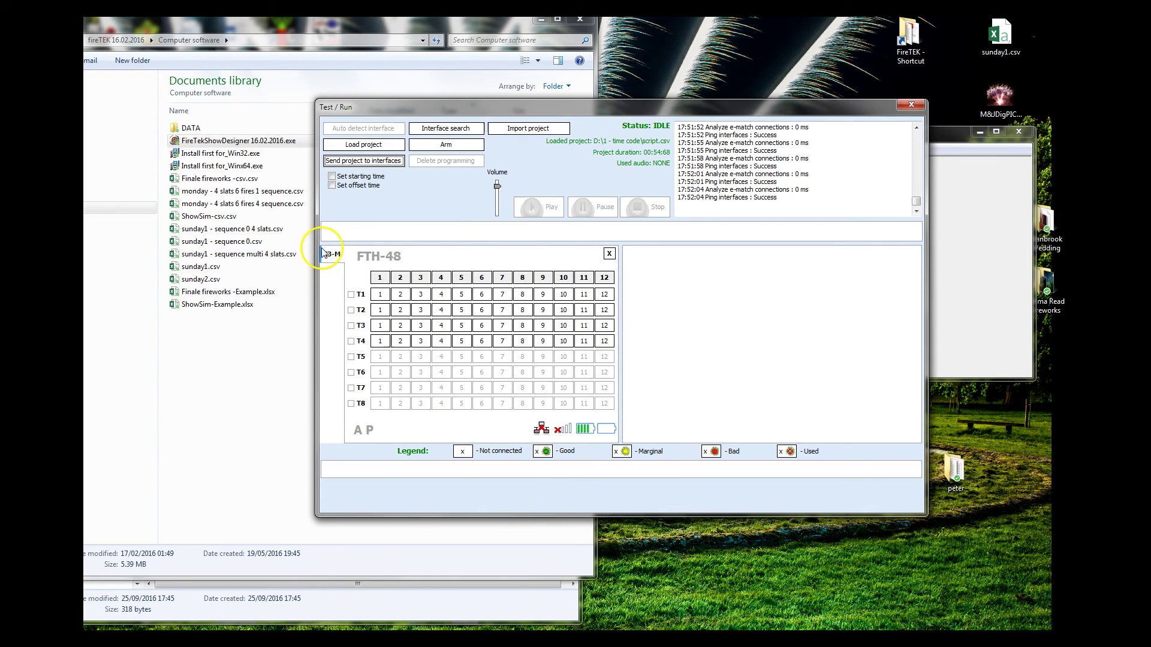
{"action": "left_click", "coordinate": [912, 105]}
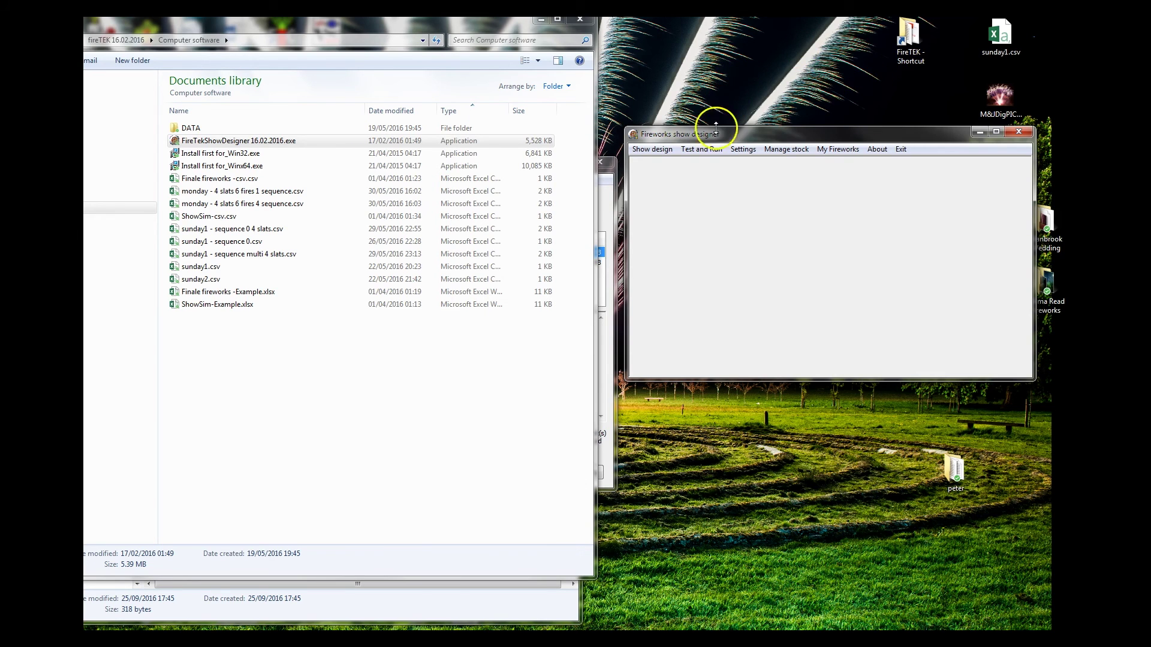
Step: Reopen Test / Run, reconnect the FTH-48 by auto-detect, and pick script.csv for import
{"action": "left_click", "coordinate": [701, 149]}
{"action": "left_click_drag", "start_coordinate": [736, 54], "coordinate": [566, 103]}
{"action": "left_click", "coordinate": [402, 125]}
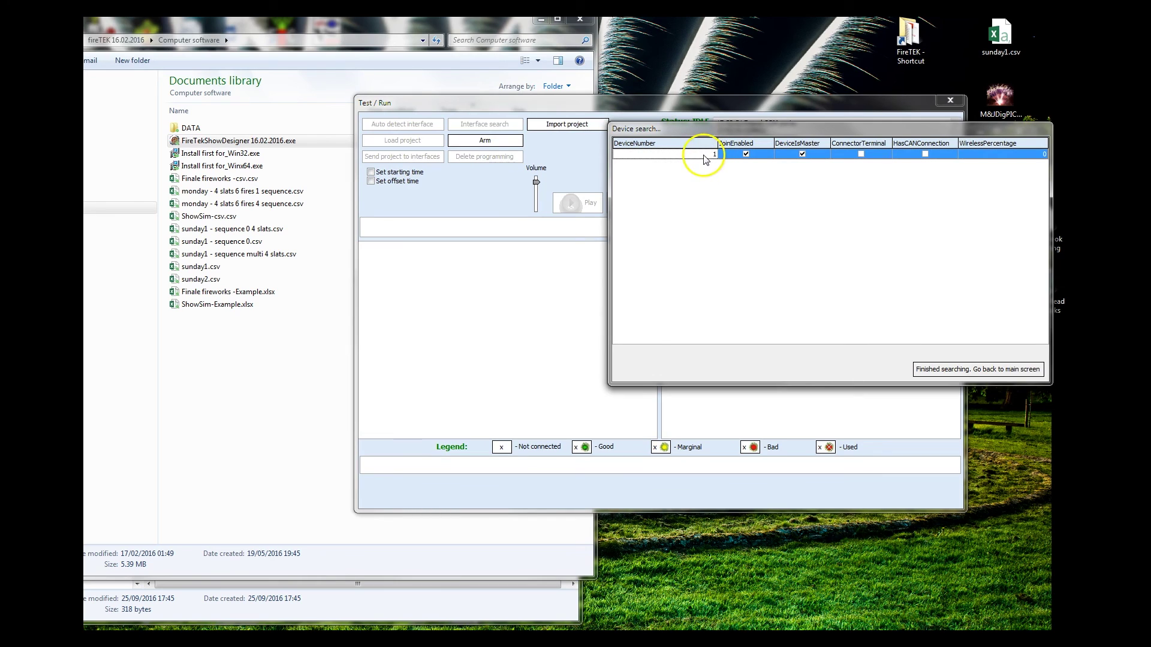
{"action": "left_click", "coordinate": [989, 369]}
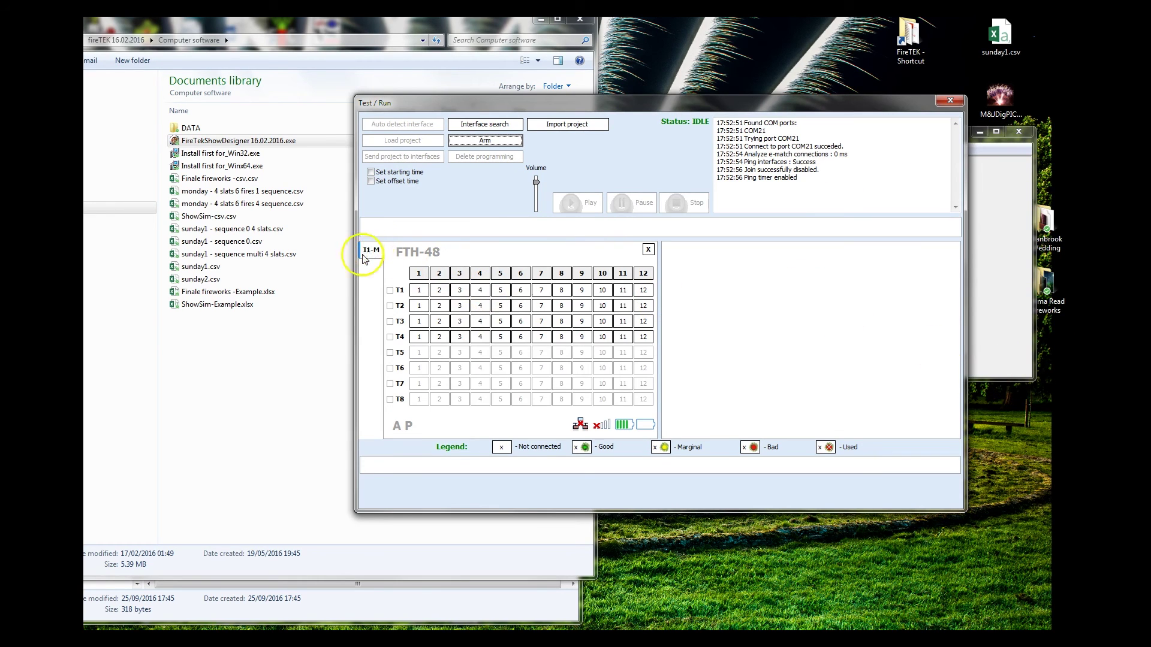
{"action": "left_click", "coordinate": [568, 124]}
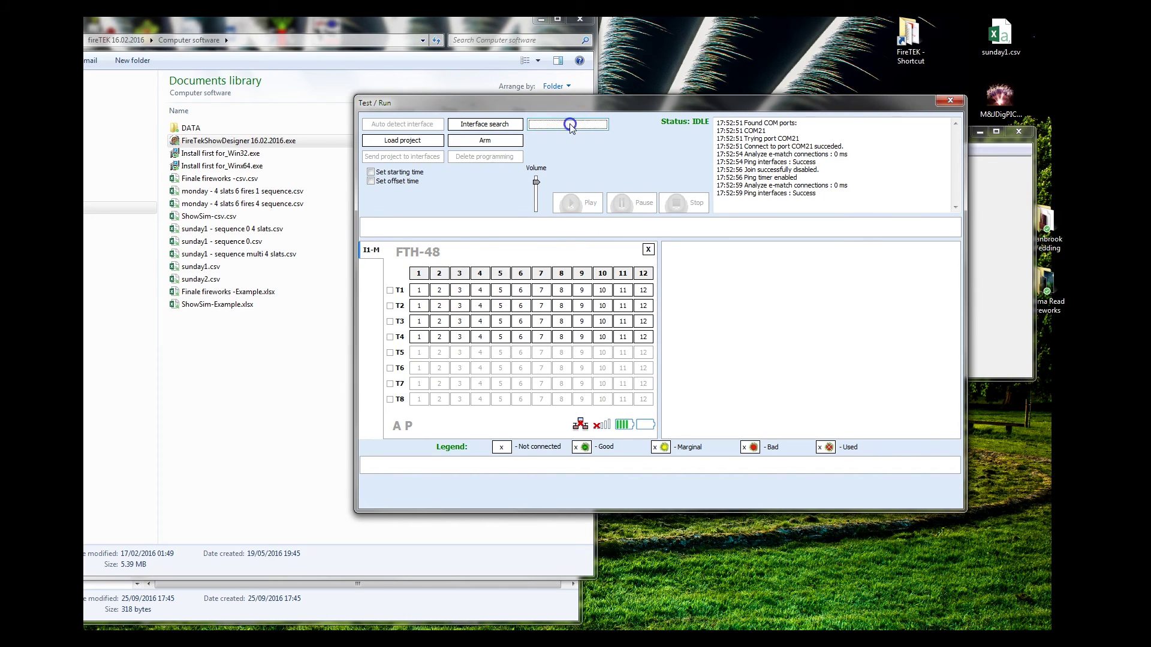
{"action": "left_click", "coordinate": [477, 247]}
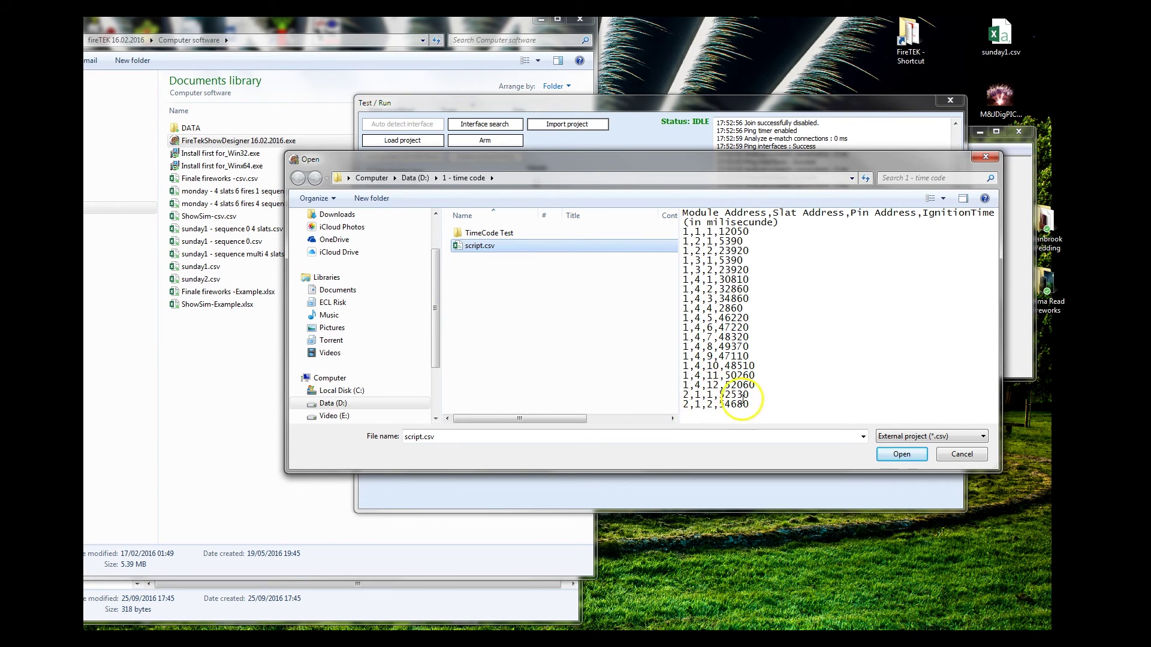
Step: Load script.csv without audio and send the show program to interface 1
{"action": "left_click", "coordinate": [904, 455]}
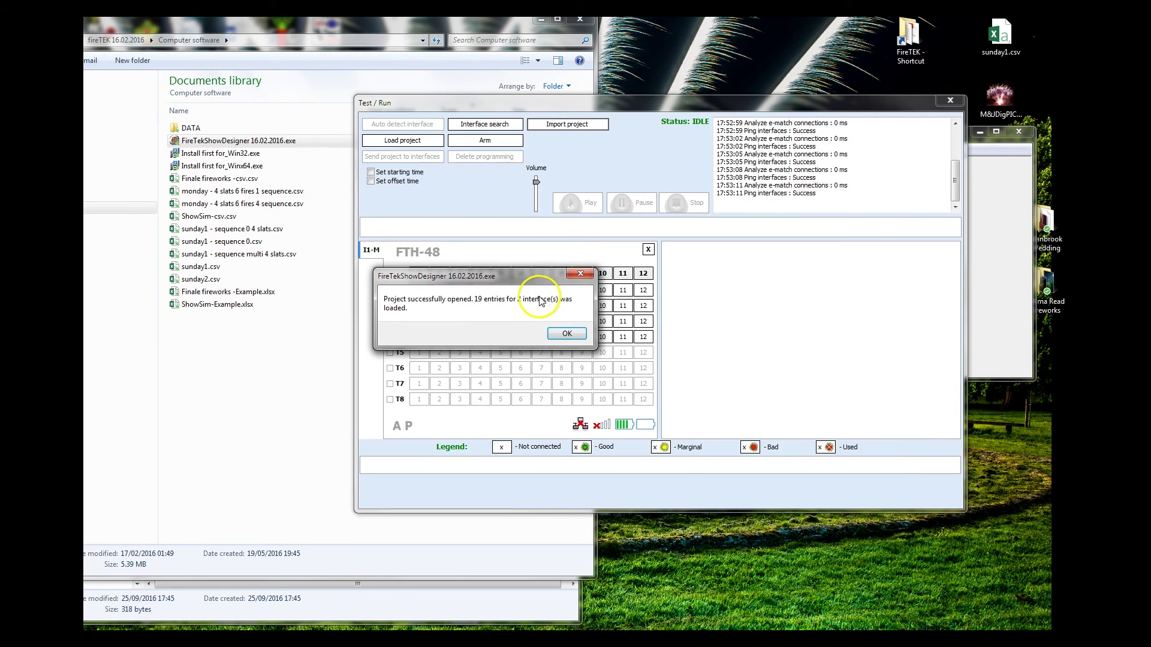
{"action": "left_click", "coordinate": [567, 334]}
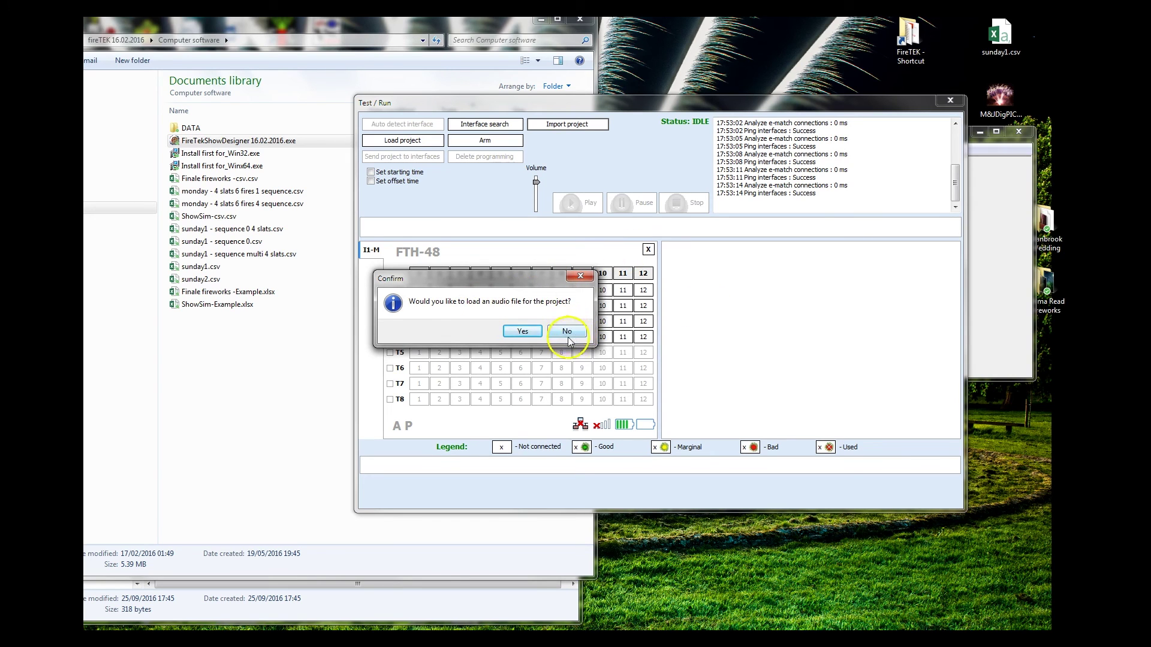
{"action": "left_click", "coordinate": [566, 332]}
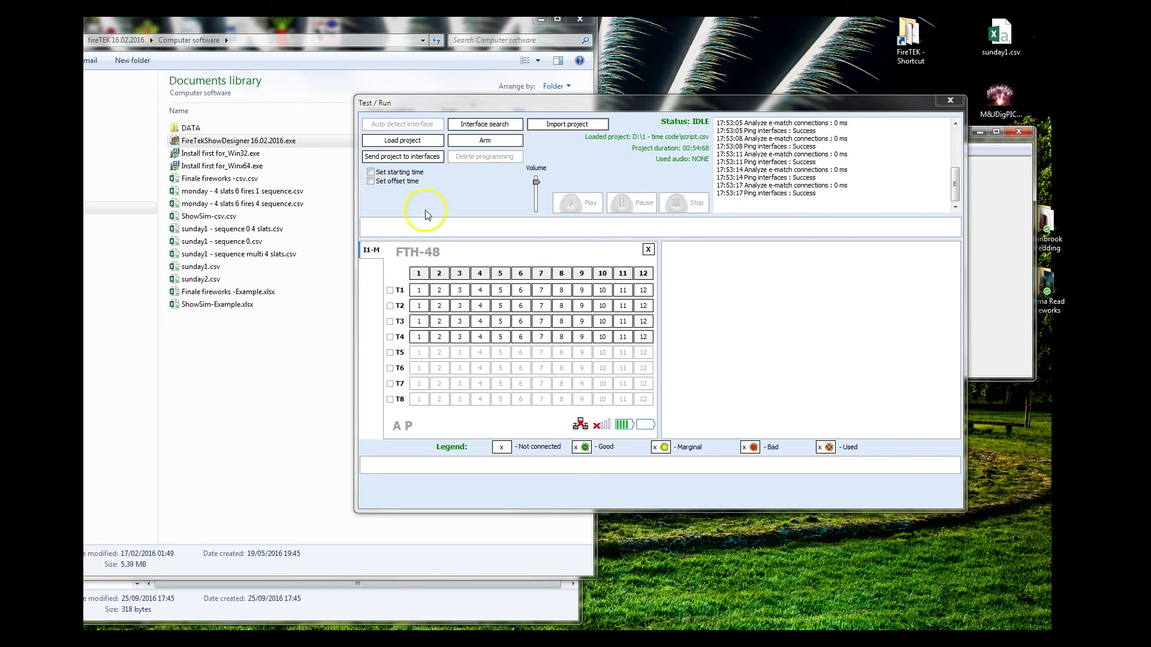
{"action": "left_click", "coordinate": [411, 159]}
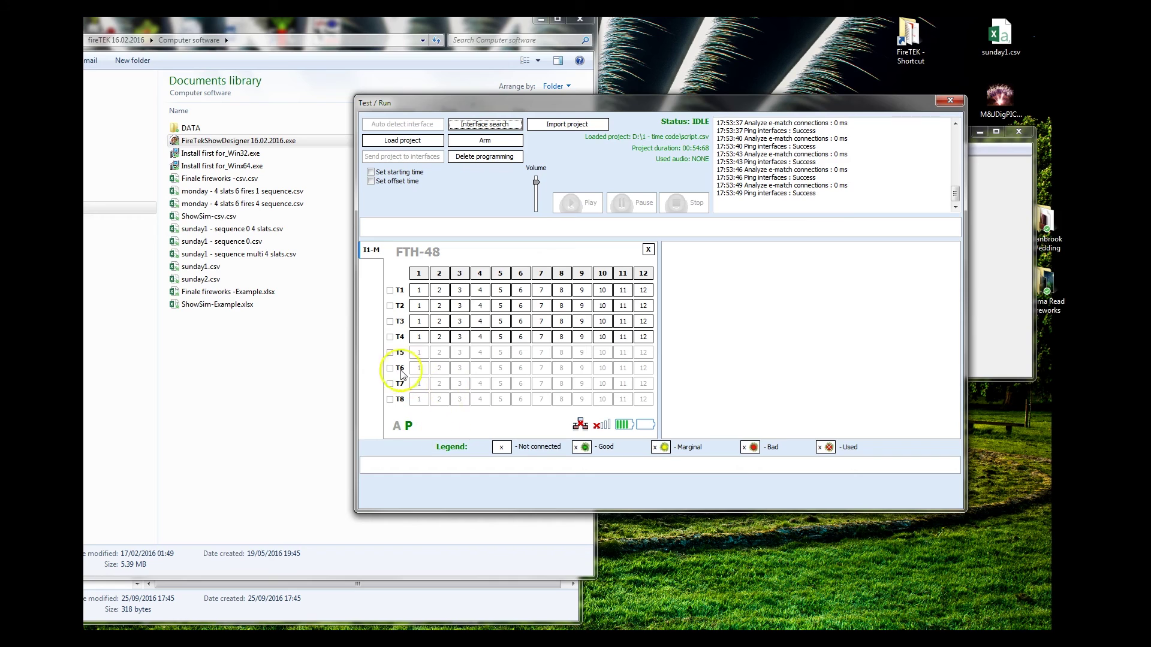
{"action": "left_click", "coordinate": [417, 339]}
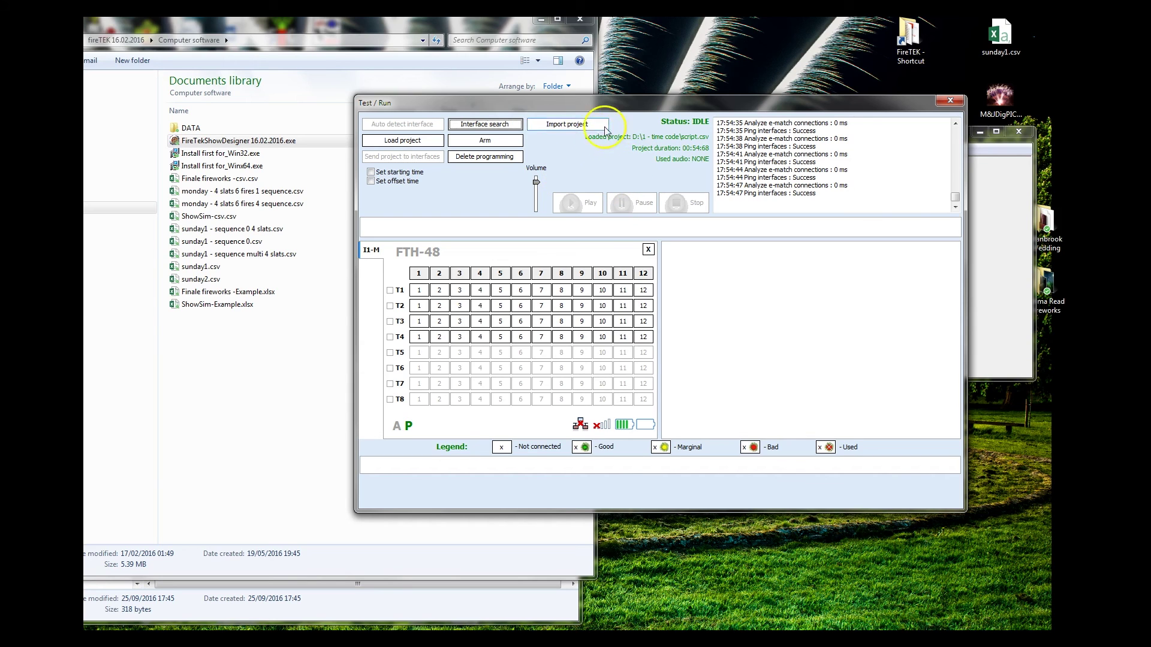
{"action": "left_click_drag", "start_coordinate": [620, 99], "coordinate": [556, 109]}
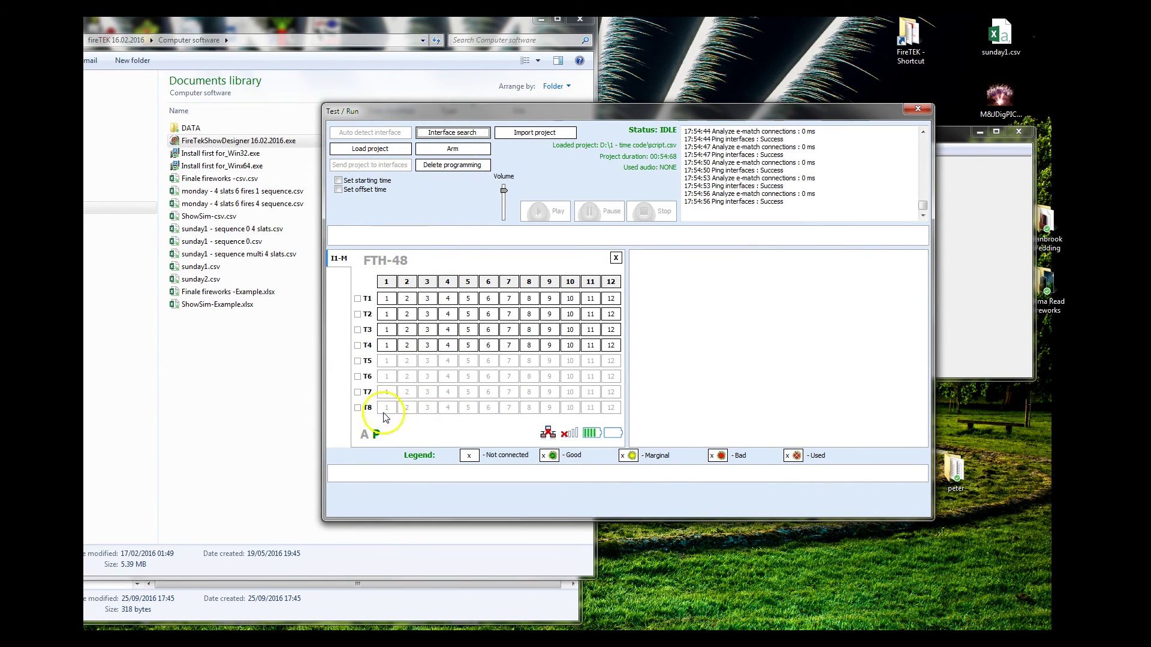
Step: Arm all devices by entering the arming password, then play the script.csv show
{"action": "left_click", "coordinate": [453, 149]}
{"action": "type", "text": "1234"}
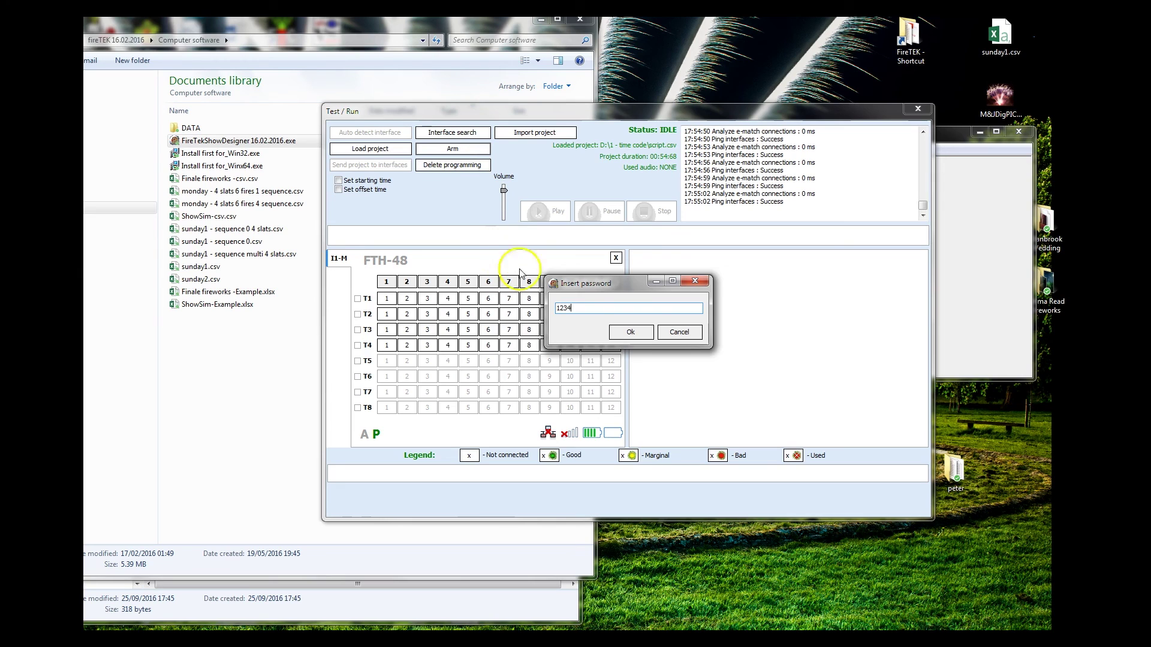
{"action": "left_click", "coordinate": [631, 332]}
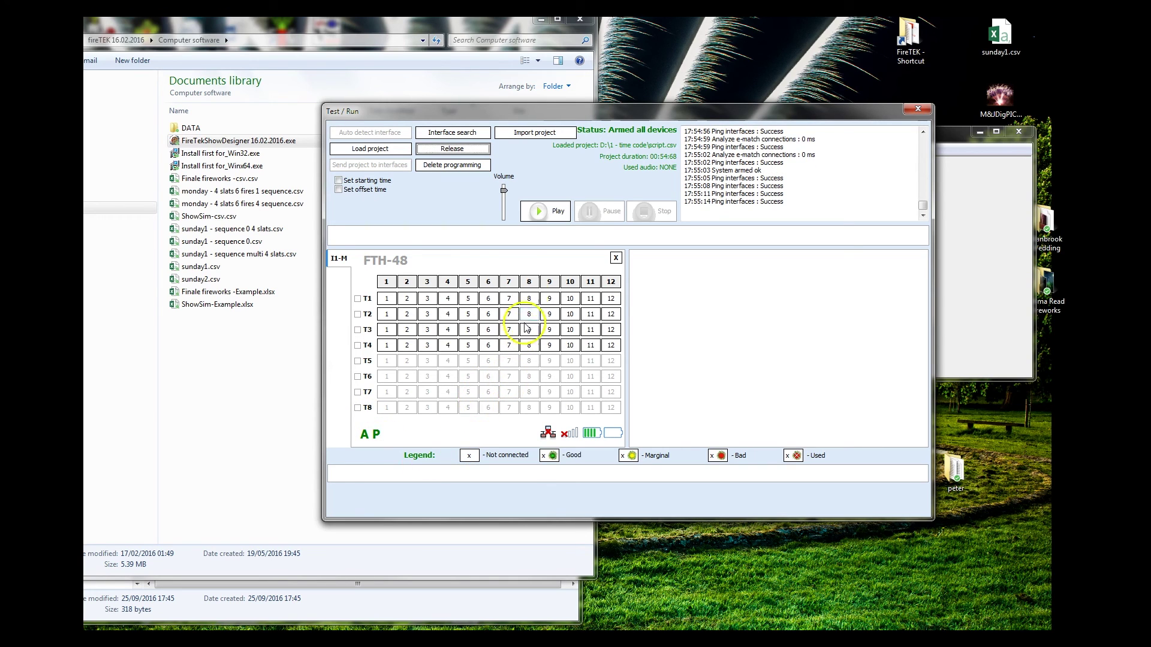
{"action": "left_click", "coordinate": [541, 211]}
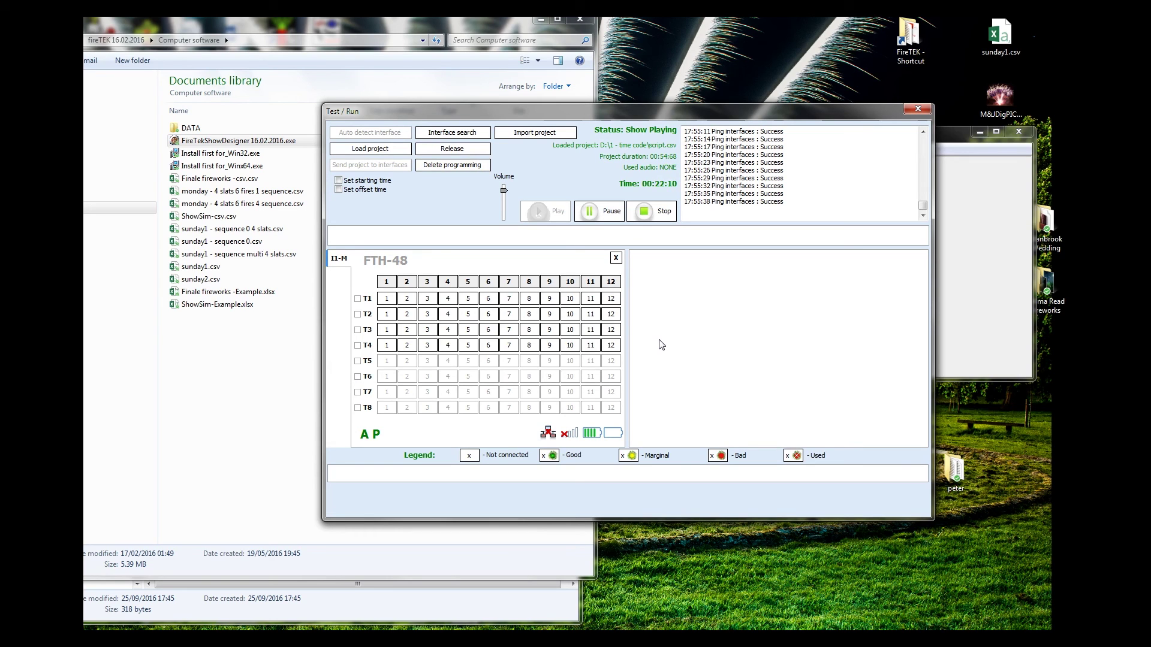
Step: Pause and resume the test show several times, then stop it at 00:26:60
{"action": "left_click", "coordinate": [597, 215]}
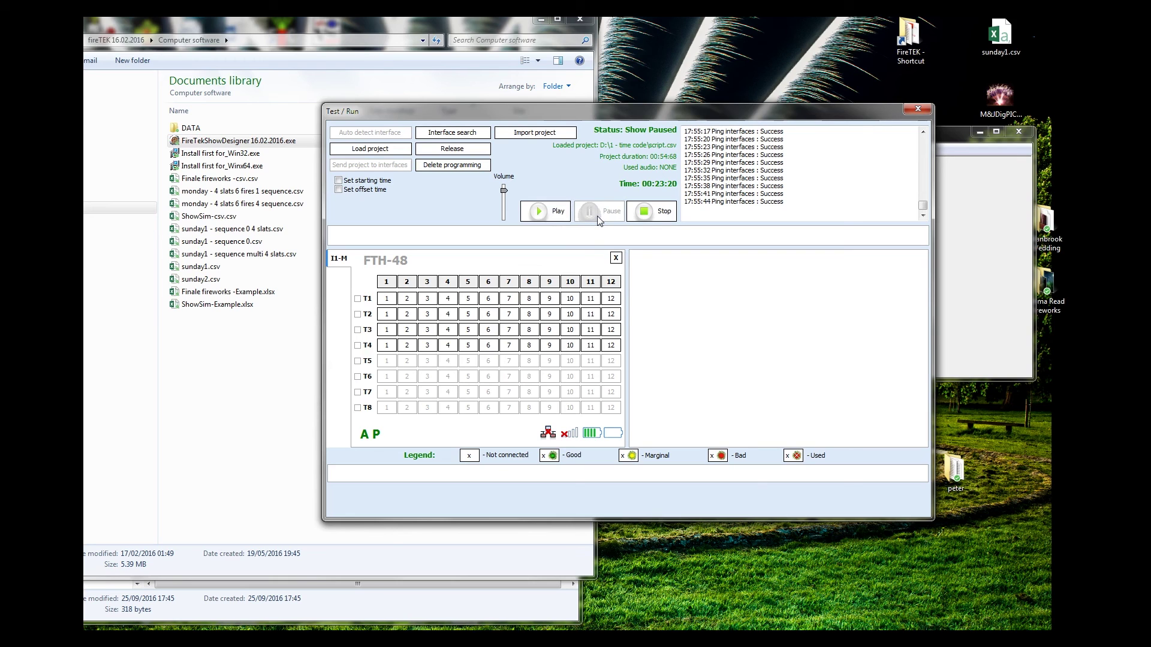
{"action": "left_click", "coordinate": [540, 214]}
{"action": "left_click", "coordinate": [599, 213]}
{"action": "left_click", "coordinate": [542, 212]}
{"action": "left_click", "coordinate": [587, 215]}
{"action": "left_click", "coordinate": [654, 215]}
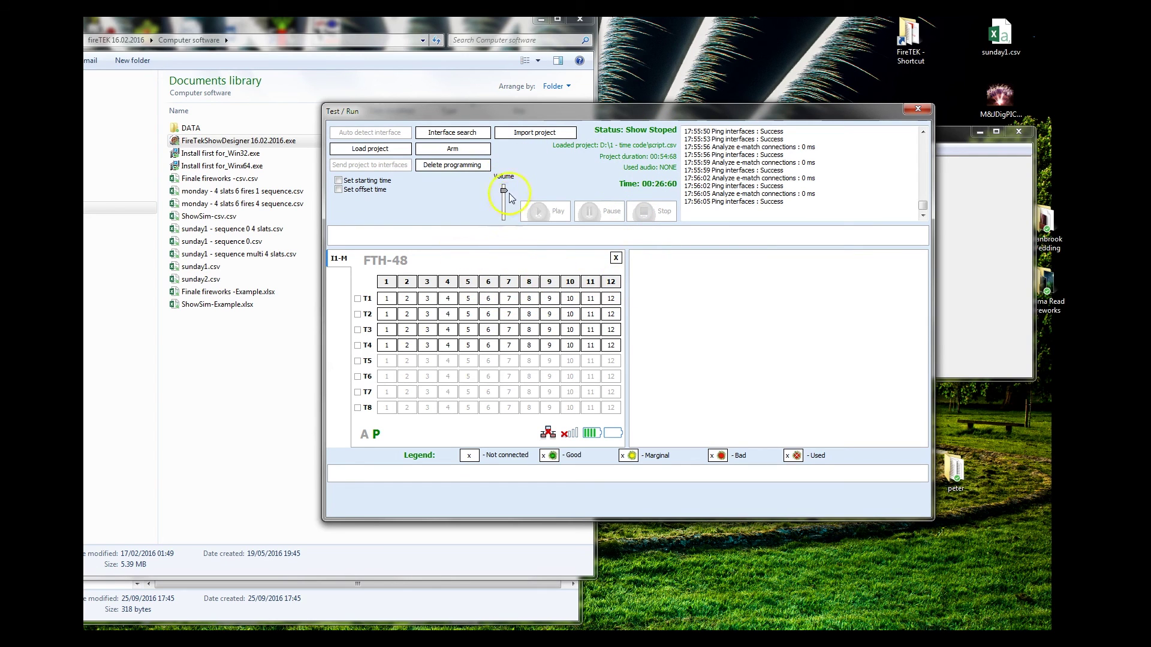
Step: Re-arm all FireTEK devices by entering the system password
{"action": "left_click", "coordinate": [467, 150]}
{"action": "type", "text": "1234"}
{"action": "key", "text": "Return"}
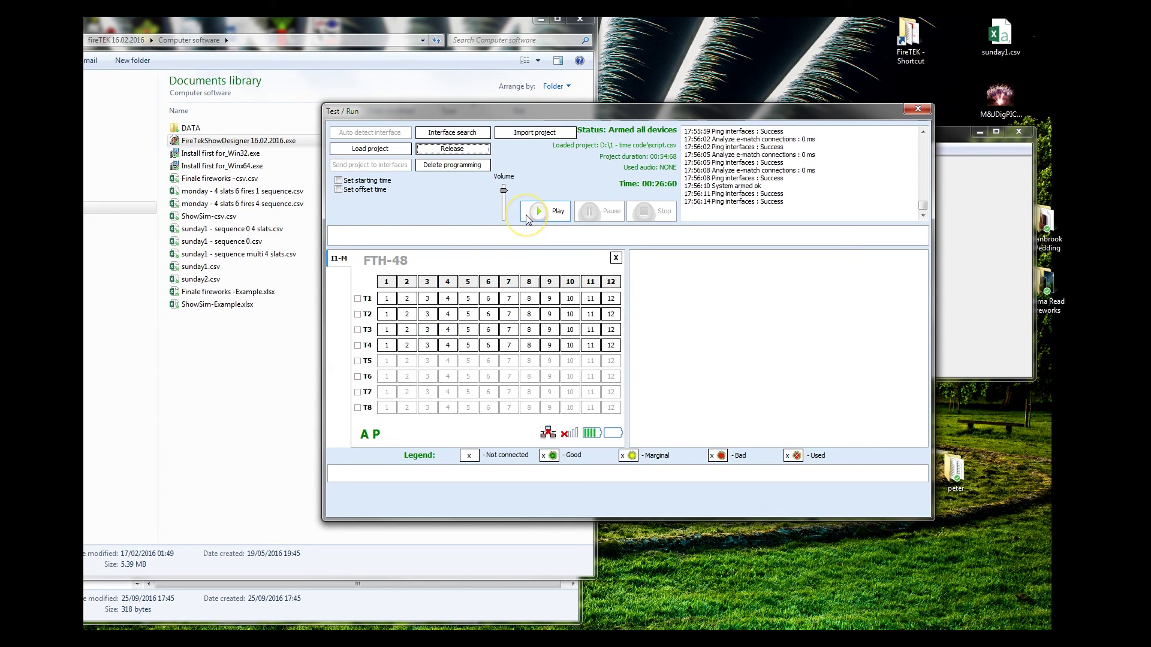
Step: Release the armed system back to IDLE and return to the Finale Fireworks Pro preview
{"action": "left_click", "coordinate": [470, 151]}
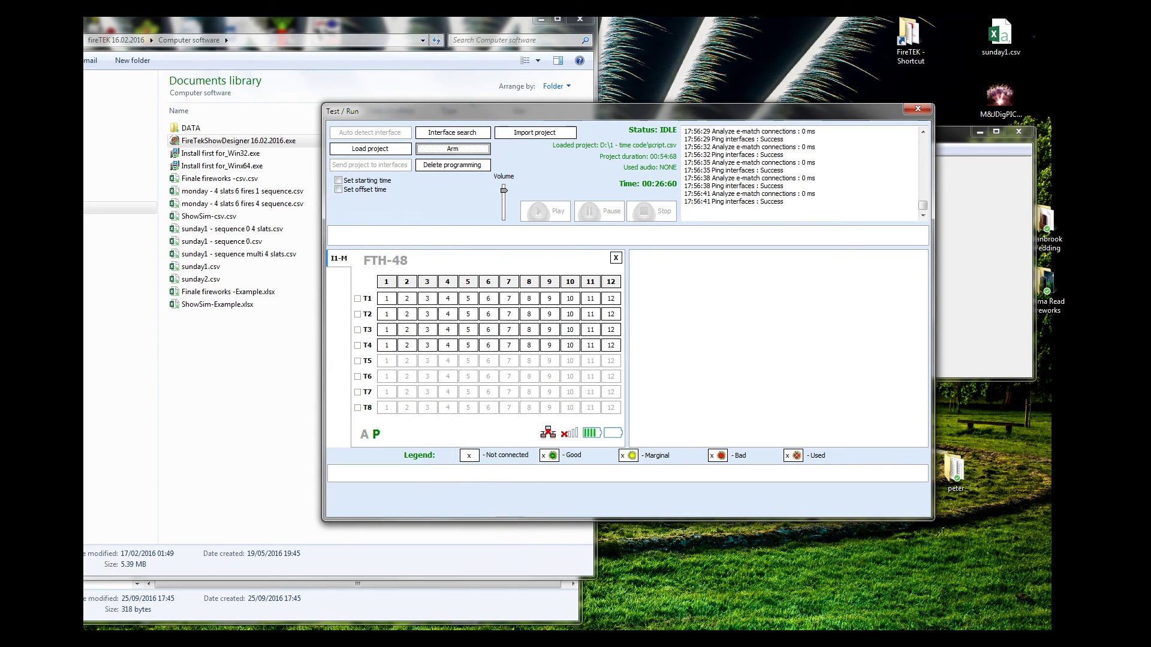
{"action": "key", "text": "alt+Tab"}
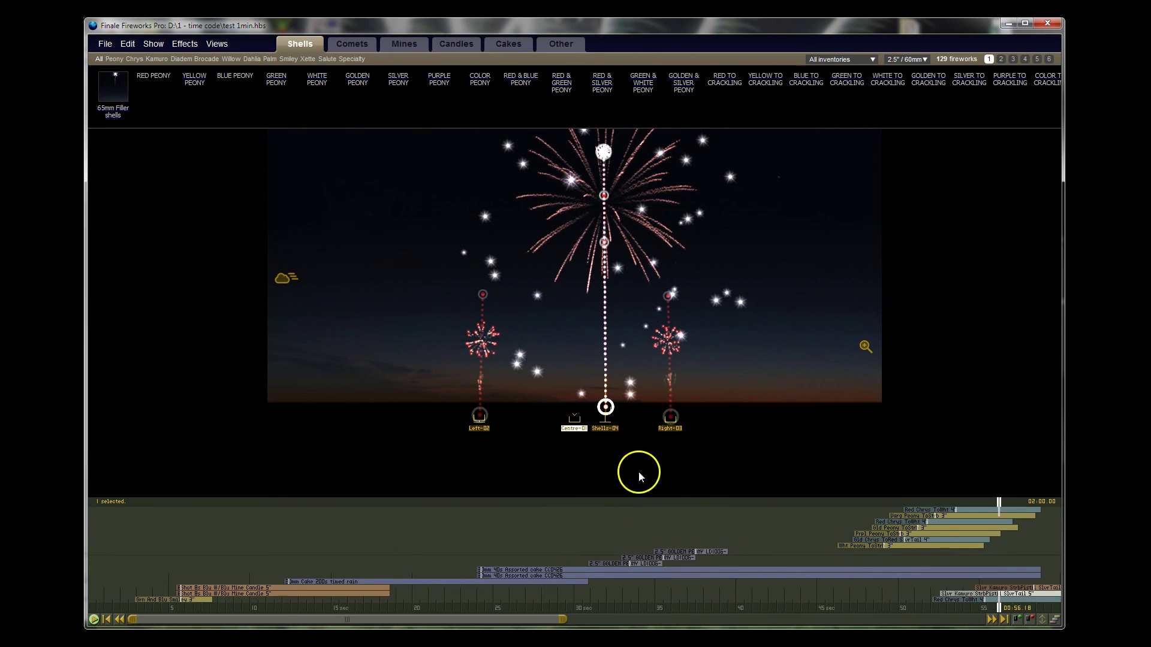
Step: Open Edit Position Properties for Shells-04, showing module ftk[slats4] at address 1-4
{"action": "double_click", "coordinate": [607, 431]}
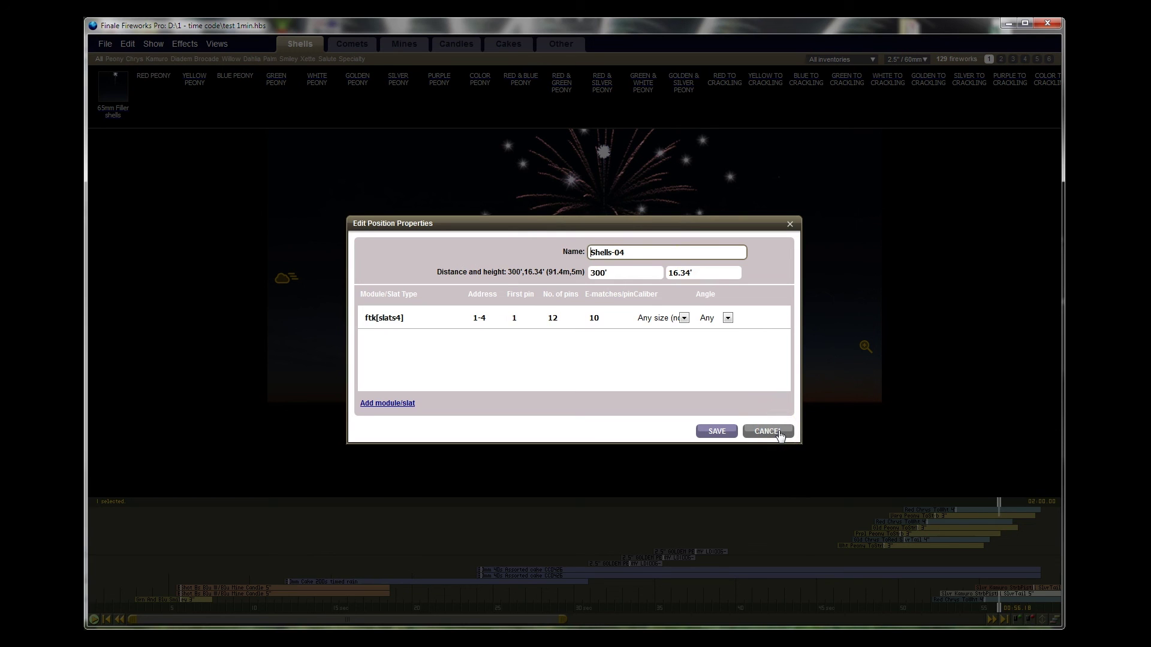
Step: Cancel the Shells-04 position properties, leaving its module and address 1-4 unchanged
{"action": "left_click", "coordinate": [768, 431]}
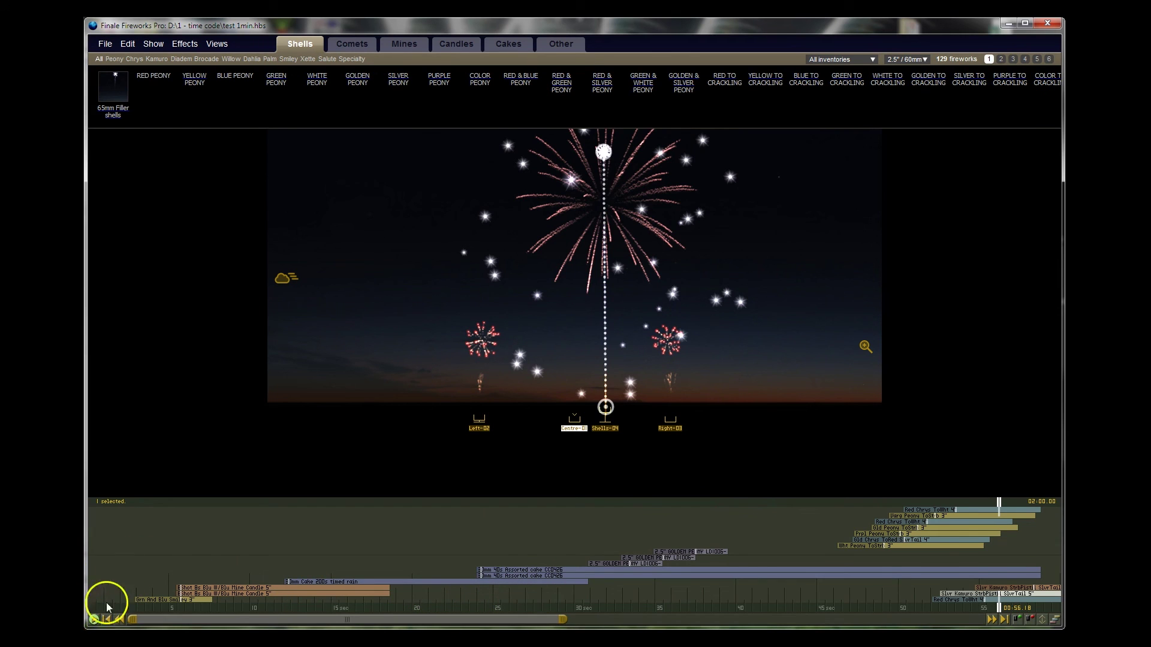
Step: Play test 1min.hbs from the start so the comet and fan effects fire in the preview
{"action": "left_click", "coordinate": [116, 515]}
{"action": "left_click", "coordinate": [94, 619]}
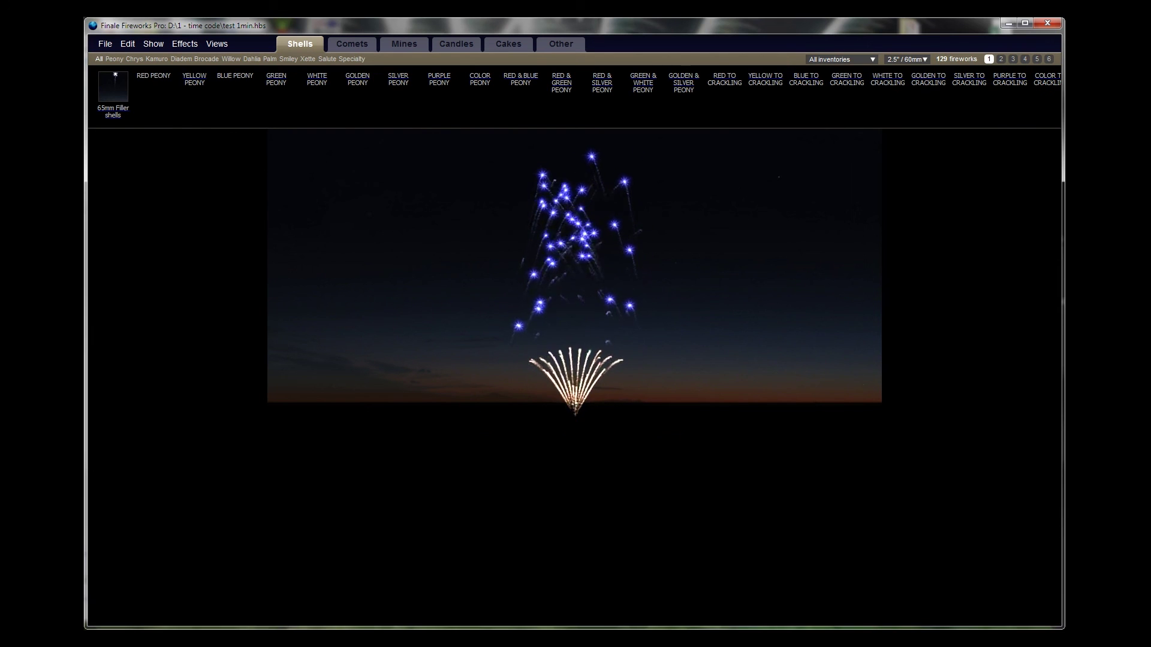
Step: Switch to the enlarged-preview layout and watch playback run past the last effects to 1:20
{"action": "left_click", "coordinate": [1044, 621]}
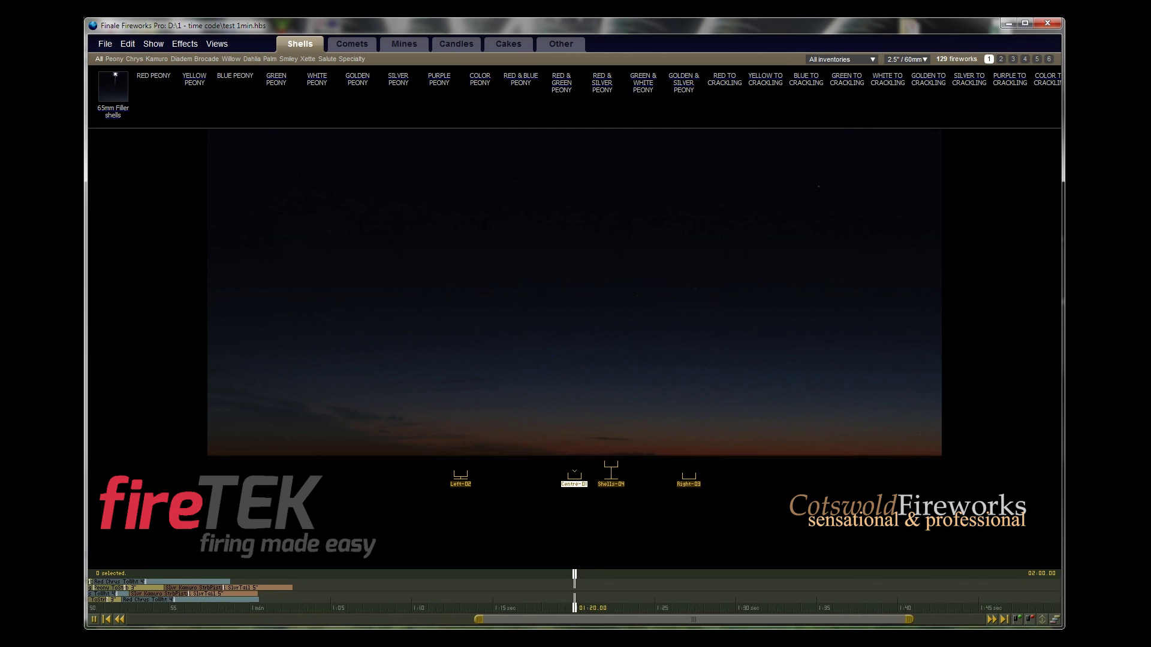
Step: Pause the show playback at 1:21.55
{"action": "key", "text": "space"}
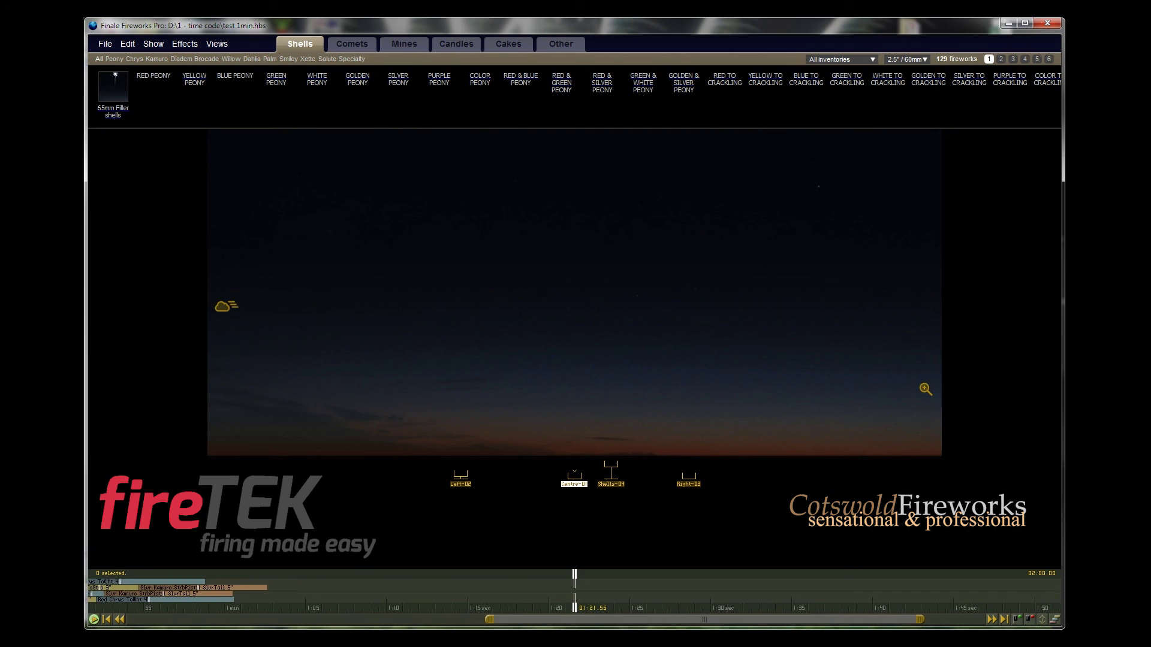